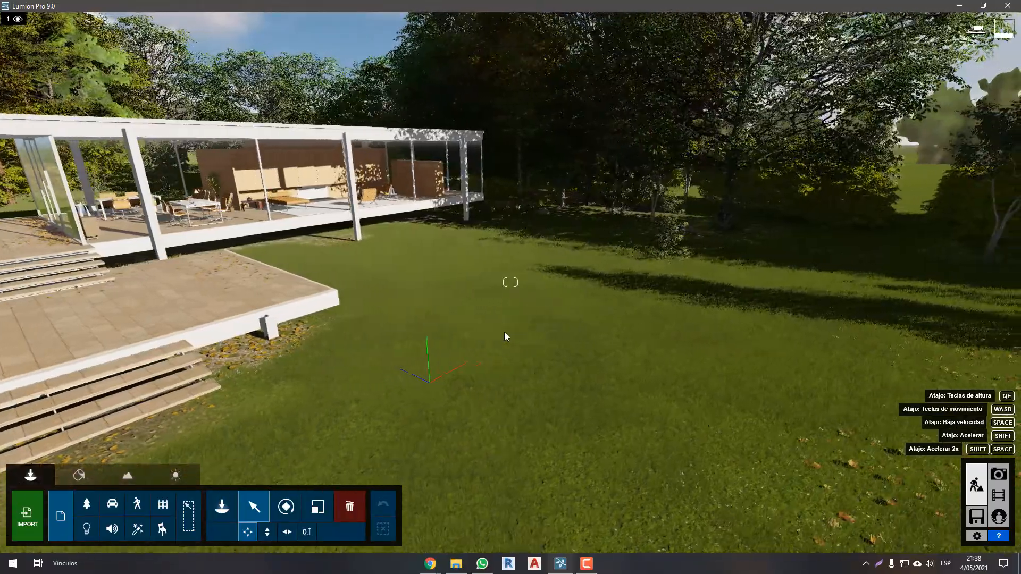
- Open the Naturaleza object library in placement mode
{"action": "right_click_drag", "start_coordinate": [501, 331], "coordinate": [457, 323]}
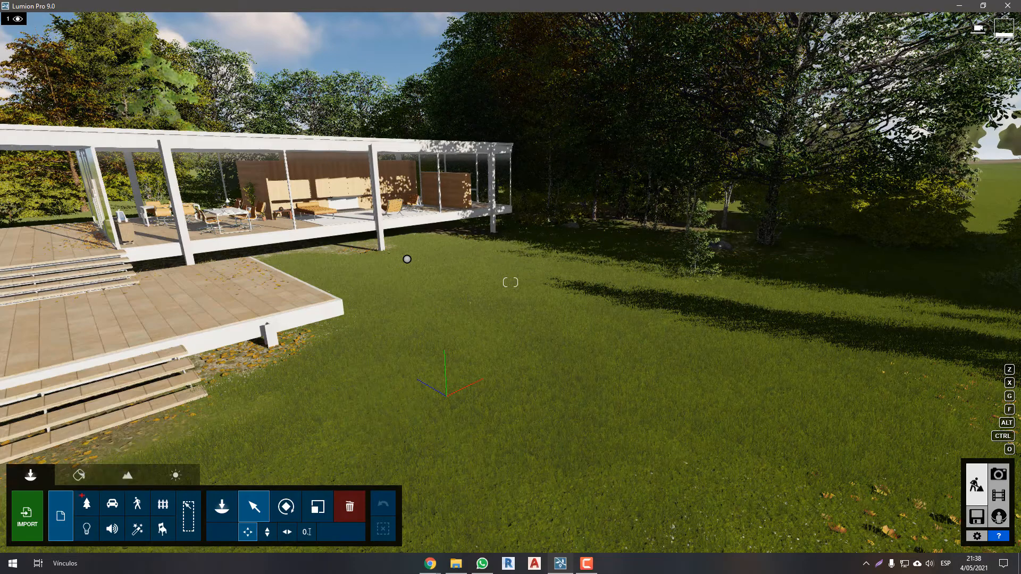
{"action": "left_click", "coordinate": [72, 488]}
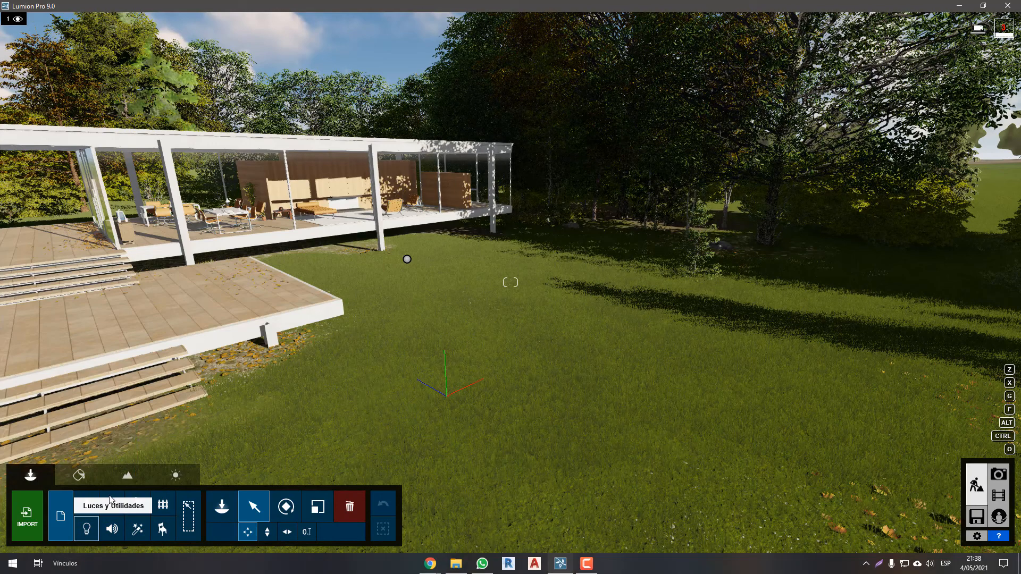
{"action": "left_click", "coordinate": [86, 505]}
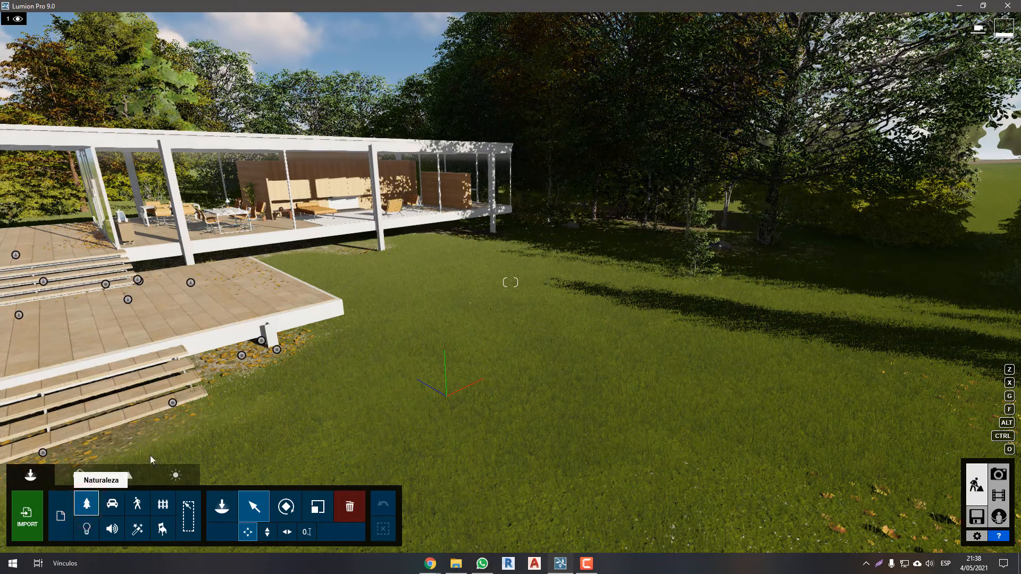
{"action": "left_click", "coordinate": [222, 506]}
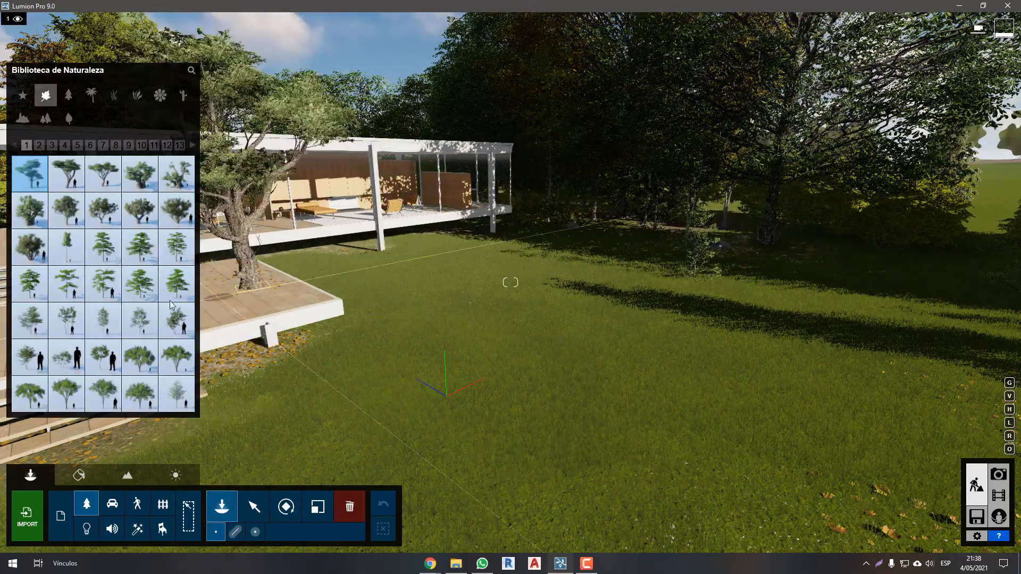
{"action": "mouse_move", "coordinate": [172, 304]}
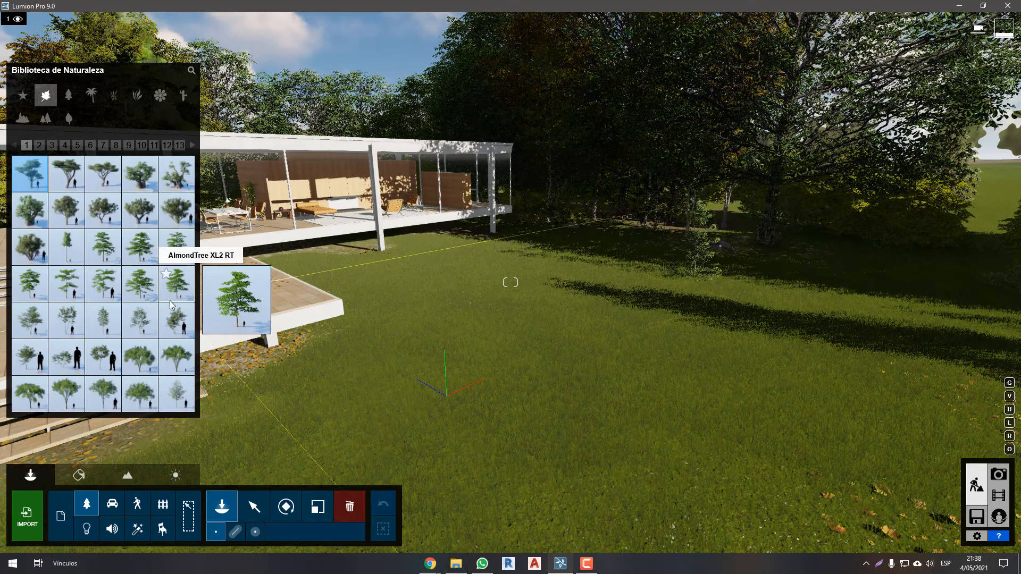
- Browse the transport, people, exterior and effects object libraries
{"action": "left_click", "coordinate": [115, 507]}
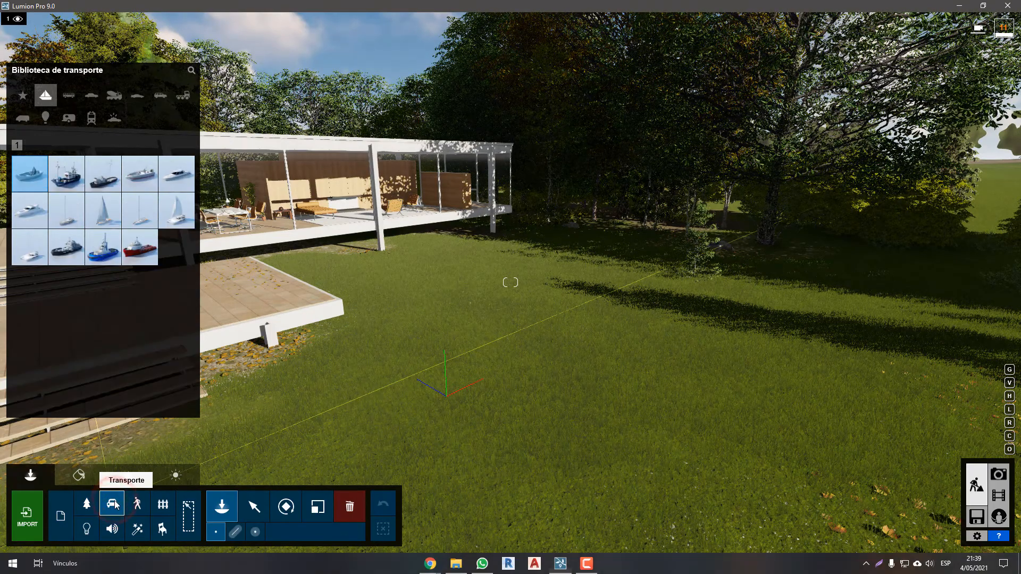
{"action": "left_click", "coordinate": [137, 503]}
{"action": "left_click", "coordinate": [162, 504]}
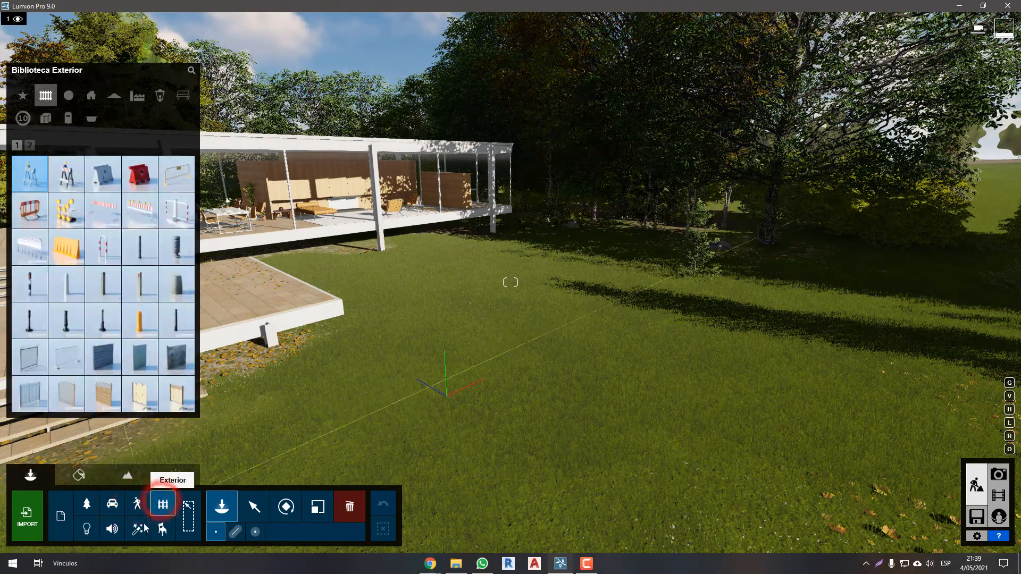
{"action": "left_click", "coordinate": [137, 529]}
{"action": "left_click", "coordinate": [114, 506]}
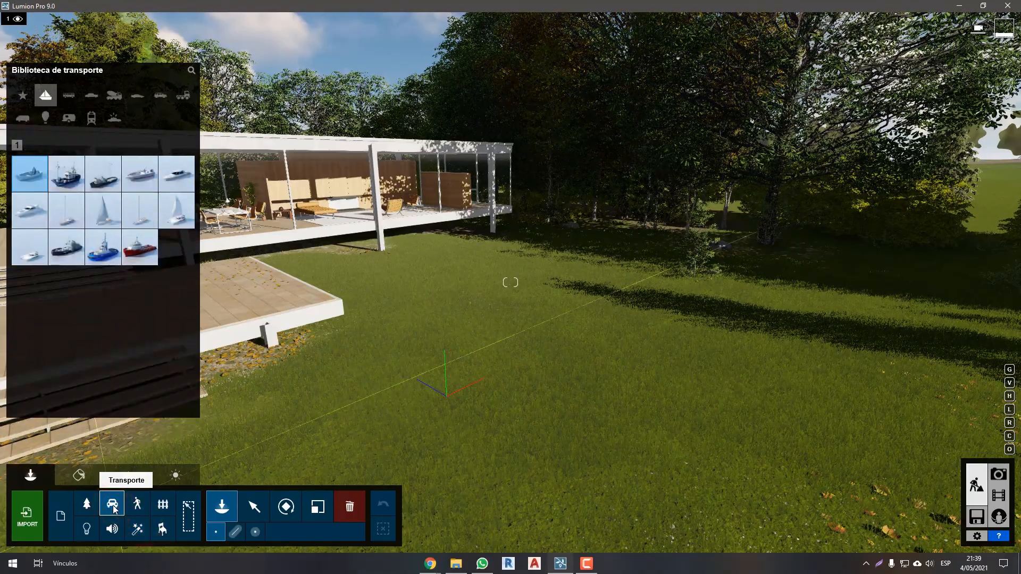
- Try placing the first broadleaf tree of the nature library on the lawn and undo the placement
{"action": "left_click", "coordinate": [87, 504]}
{"action": "left_click", "coordinate": [468, 347]}
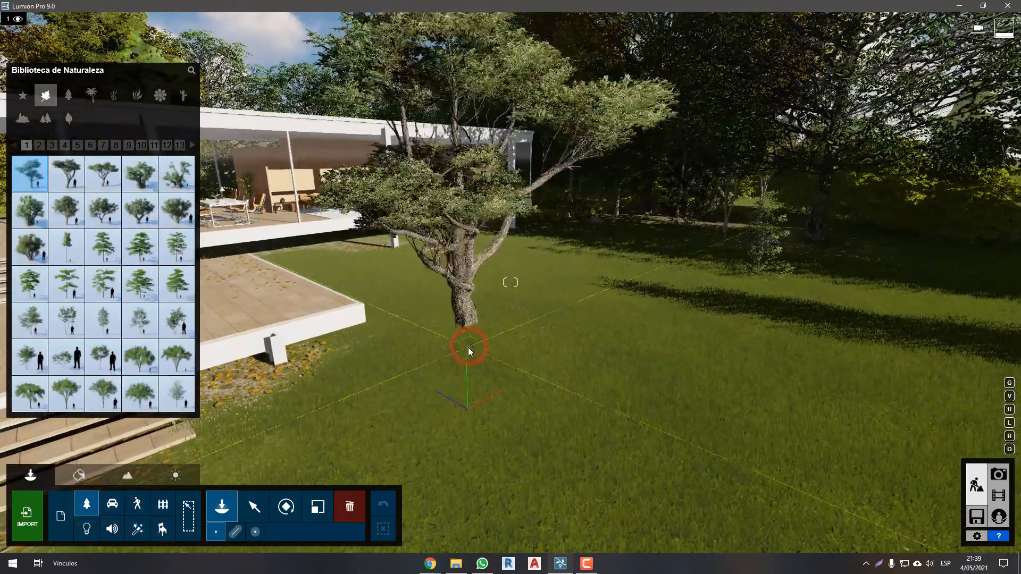
{"action": "key", "text": "d"}
{"action": "key", "text": "ctrl+z"}
- Choose the Grey Poplar Fall RT tree on page 9 of the broadleaf trees and place one on the lawn near the terrace
{"action": "left_click", "coordinate": [41, 145]}
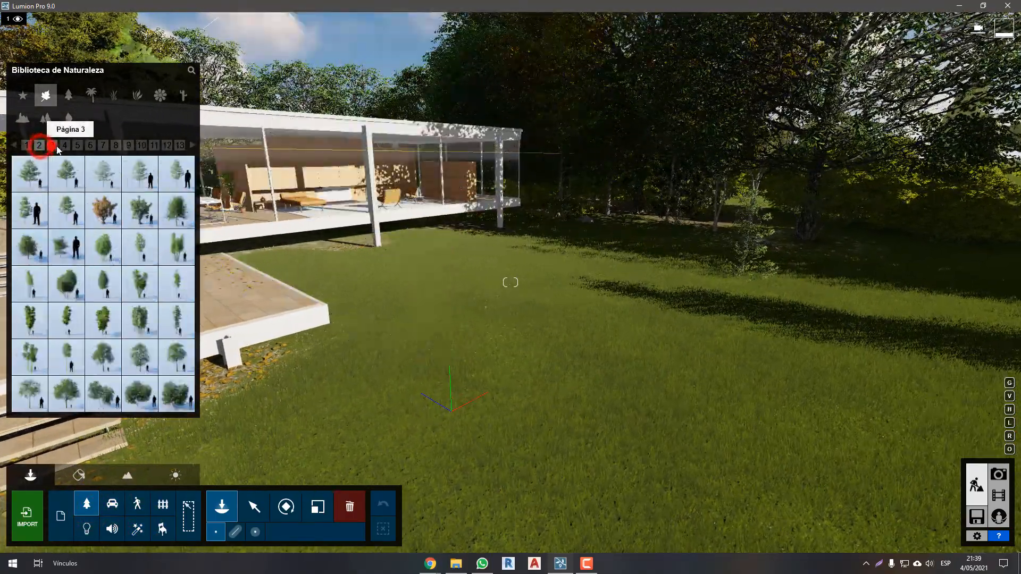
{"action": "left_click", "coordinate": [54, 146]}
{"action": "left_click", "coordinate": [67, 144]}
{"action": "left_click", "coordinate": [91, 144]}
{"action": "left_click", "coordinate": [102, 146]}
{"action": "left_click", "coordinate": [128, 148]}
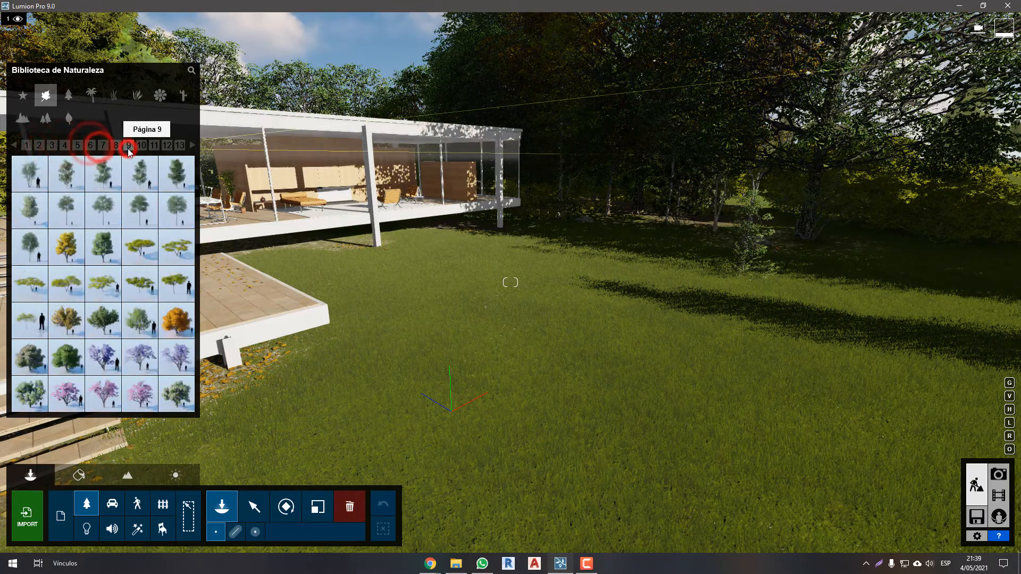
{"action": "left_click", "coordinate": [70, 250]}
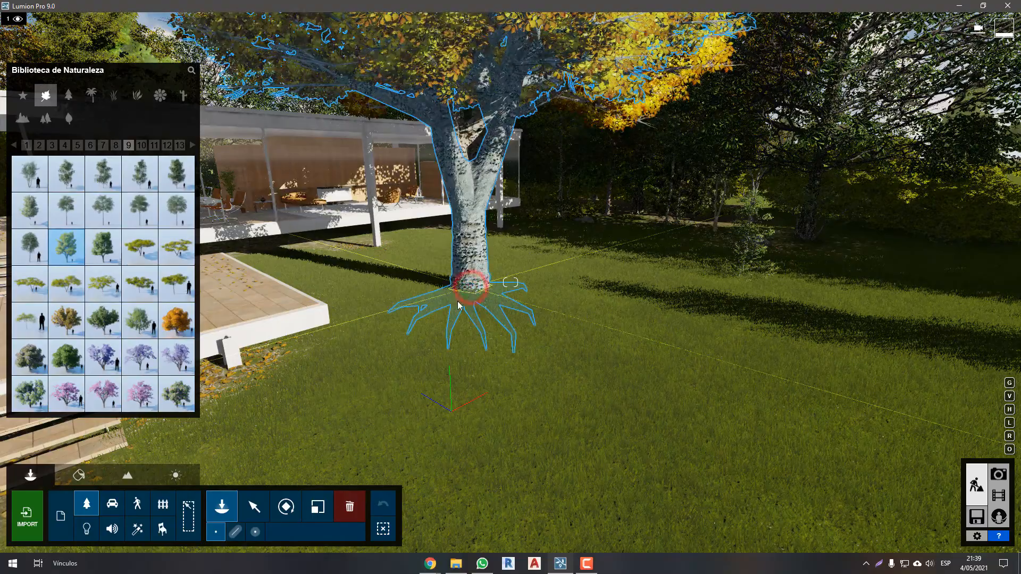
- Place three more Grey Poplar Fall RT trees across the lawn beside the first one
{"action": "key", "text": "s"}
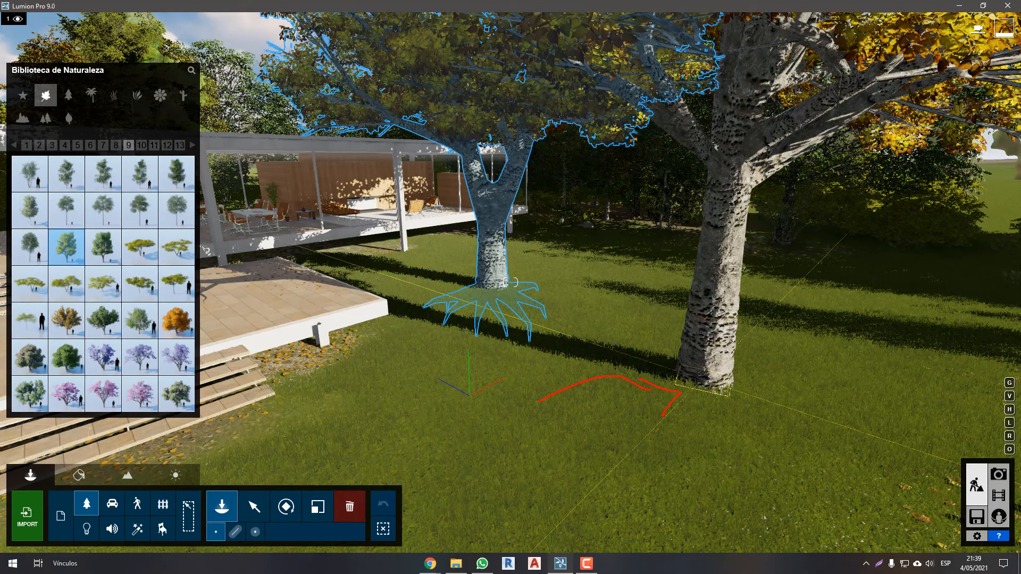
{"action": "key", "text": "Escape"}
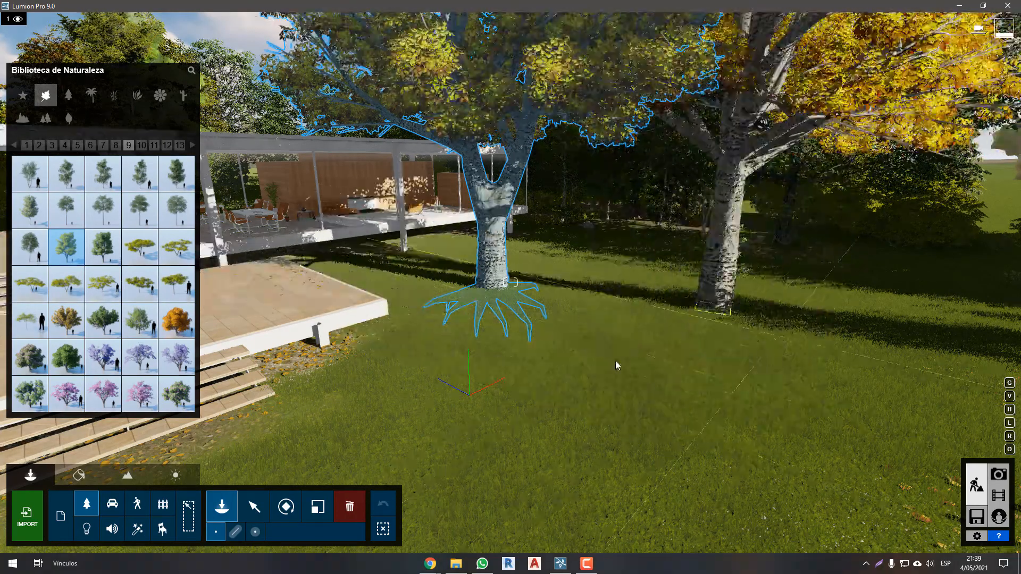
{"action": "right_click_drag", "start_coordinate": [677, 372], "coordinate": [659, 338]}
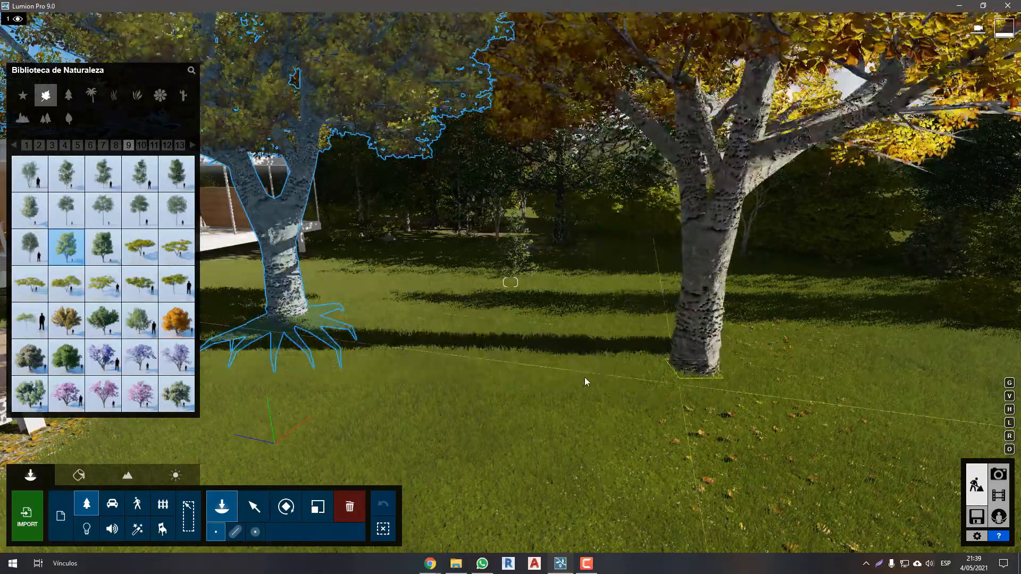
{"action": "left_click", "coordinate": [693, 276]}
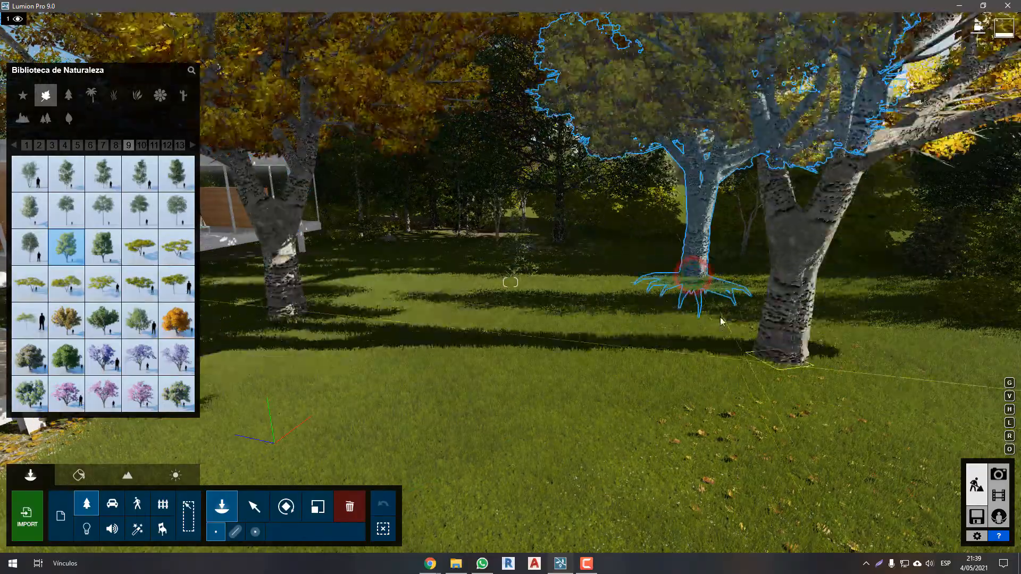
{"action": "left_click", "coordinate": [551, 278]}
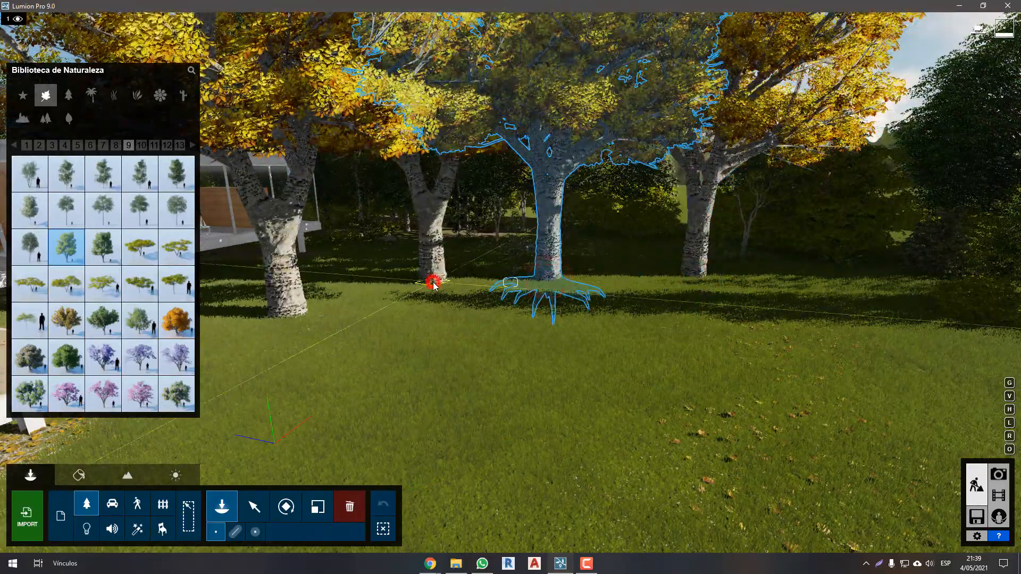
{"action": "left_click", "coordinate": [434, 284]}
{"action": "right_click_drag", "start_coordinate": [432, 284], "coordinate": [442, 321]}
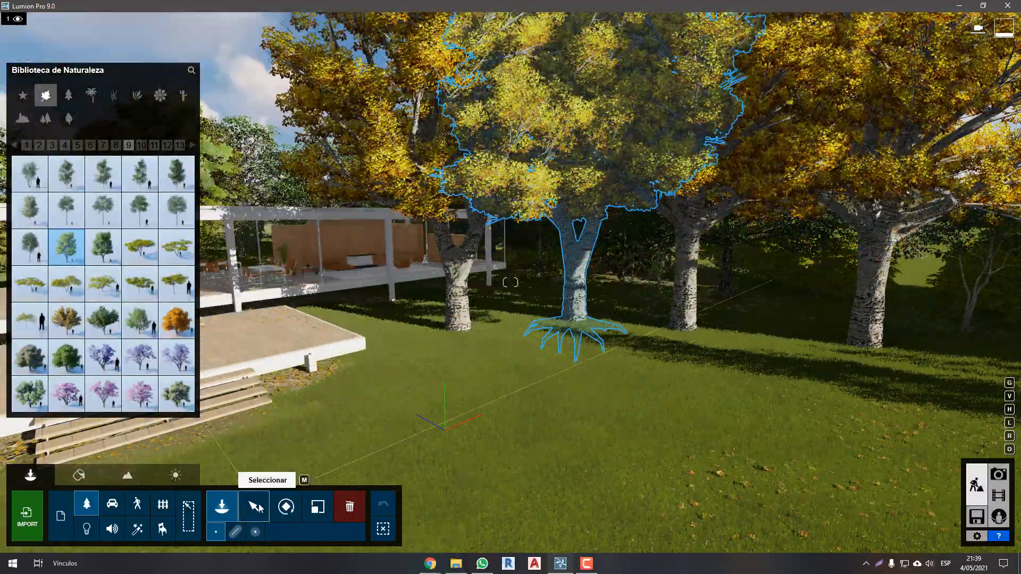
{"action": "left_click", "coordinate": [257, 507]}
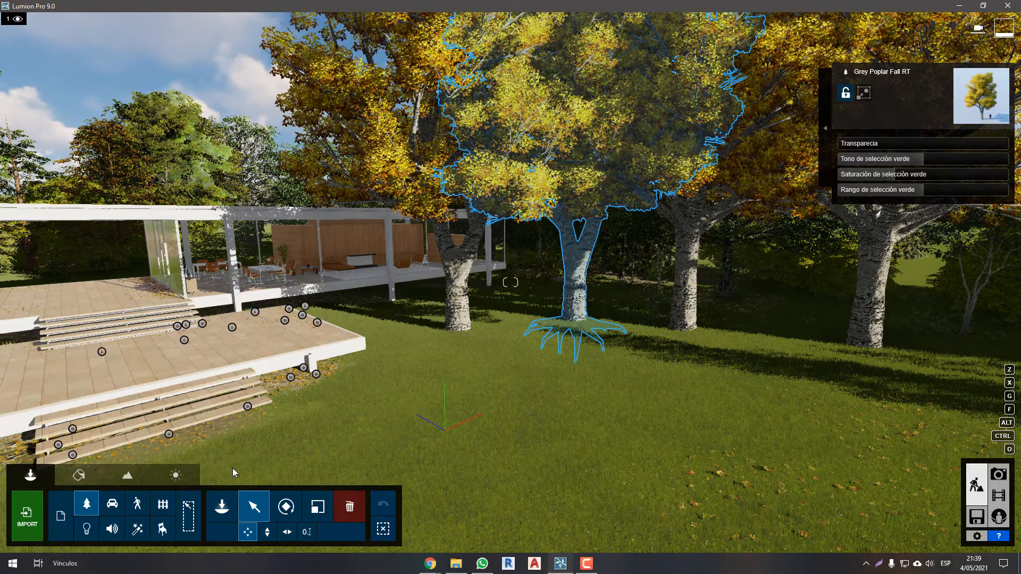
{"action": "key", "text": "ctrl"}
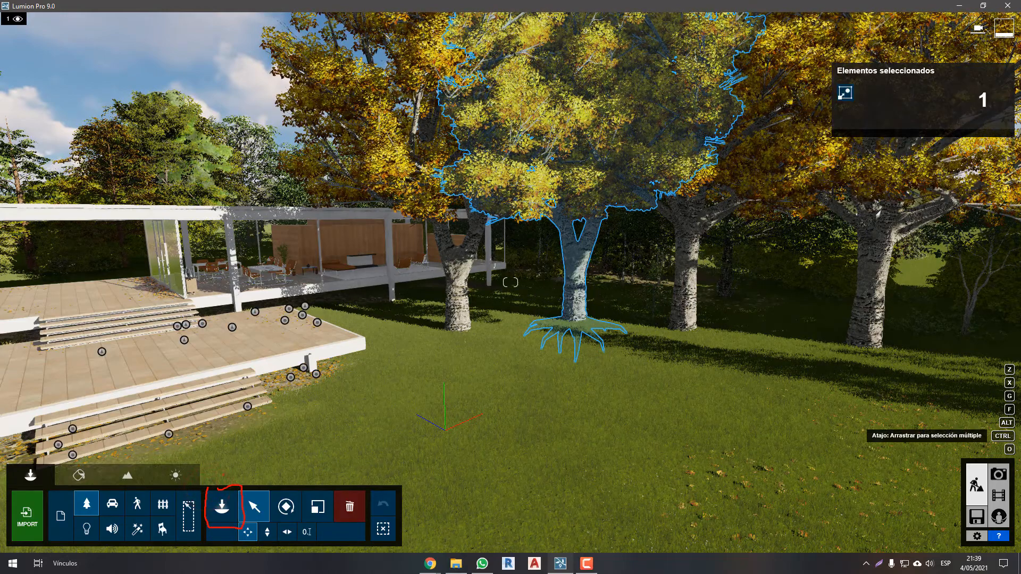
{"action": "left_click", "coordinate": [221, 506]}
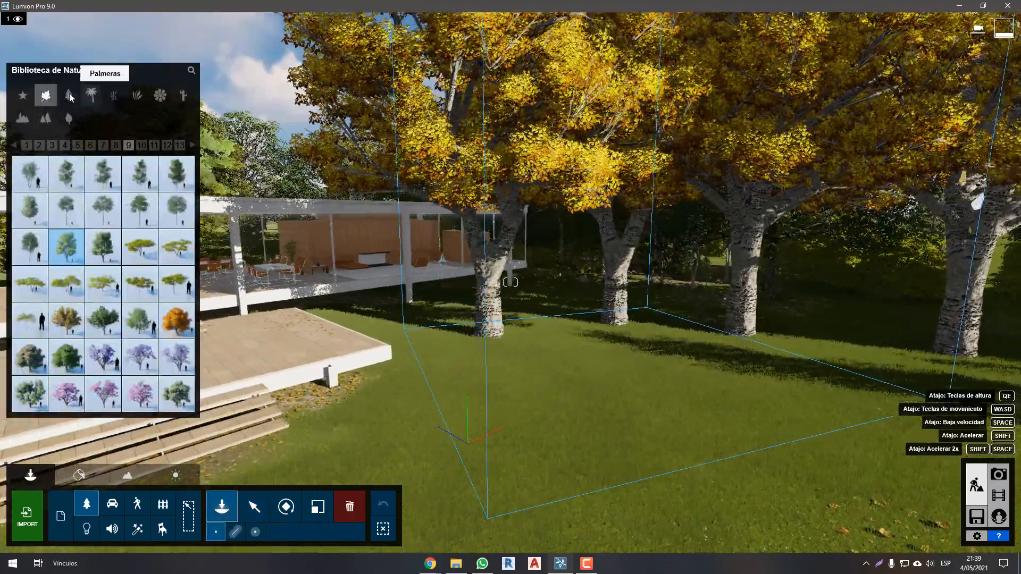
- Browse the conifer, palm and neighbouring plant categories of the nature library, returning to the conifers
{"action": "left_click", "coordinate": [68, 94]}
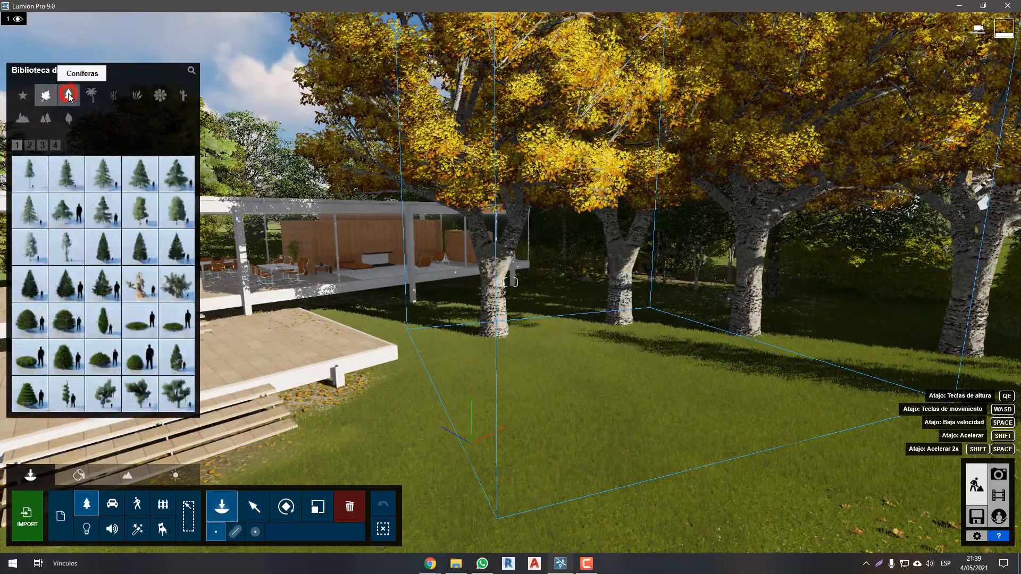
{"action": "left_click", "coordinate": [87, 96]}
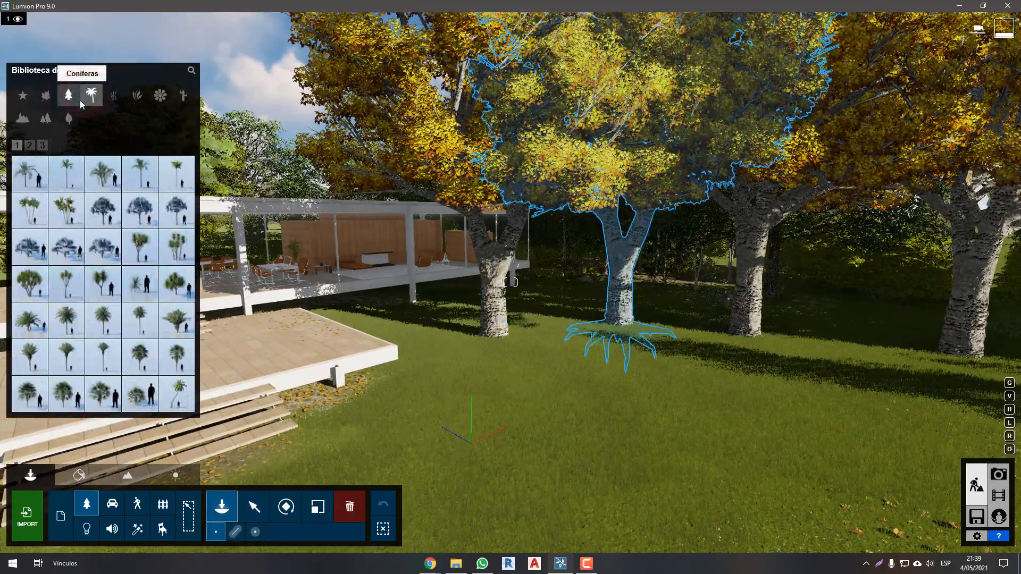
{"action": "left_click", "coordinate": [112, 95]}
{"action": "left_click", "coordinate": [69, 97]}
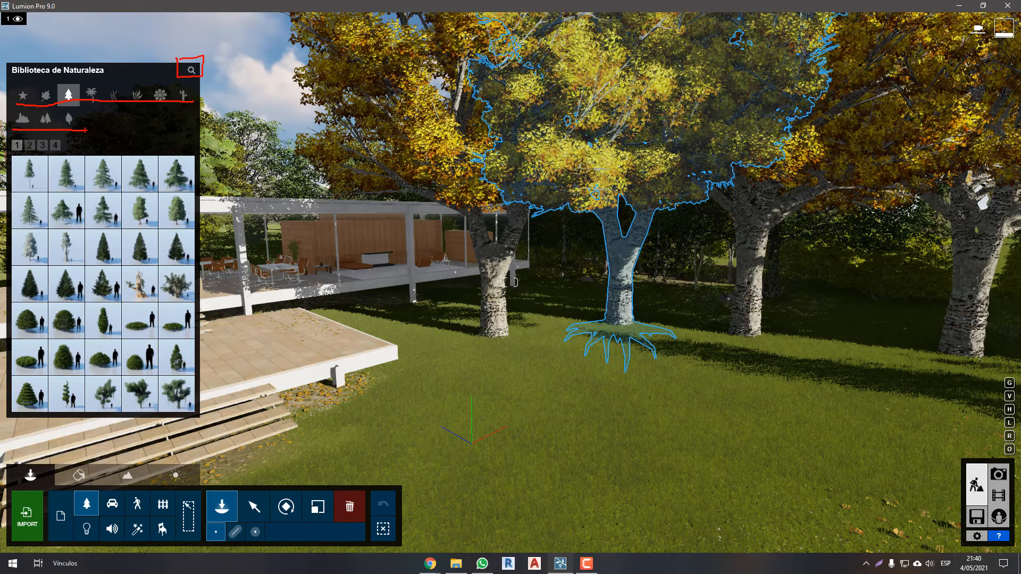
- Search the nature library for "ficus"
{"action": "left_click", "coordinate": [191, 70]}
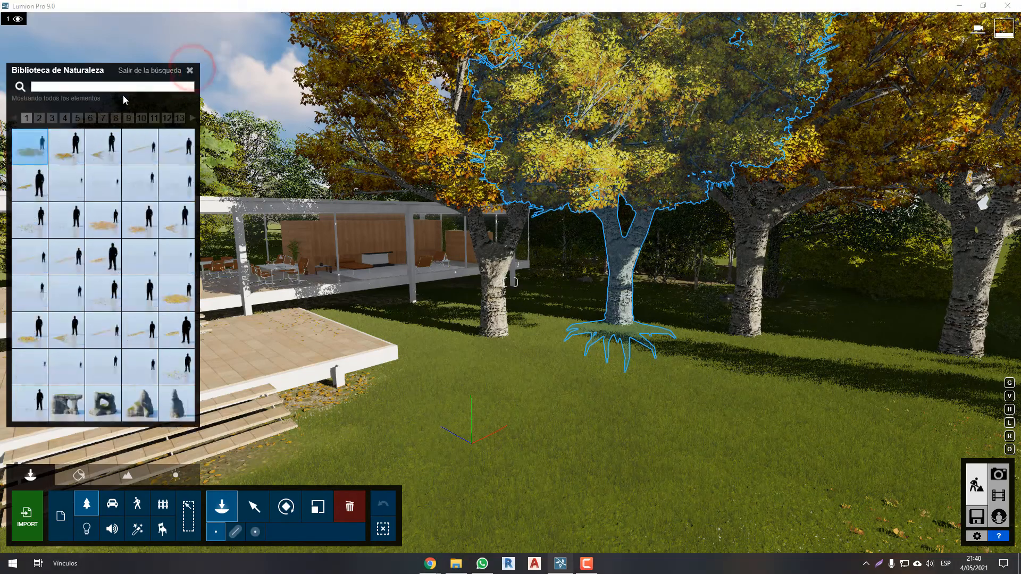
{"action": "left_click", "coordinate": [123, 88]}
{"action": "type", "text": "f"}
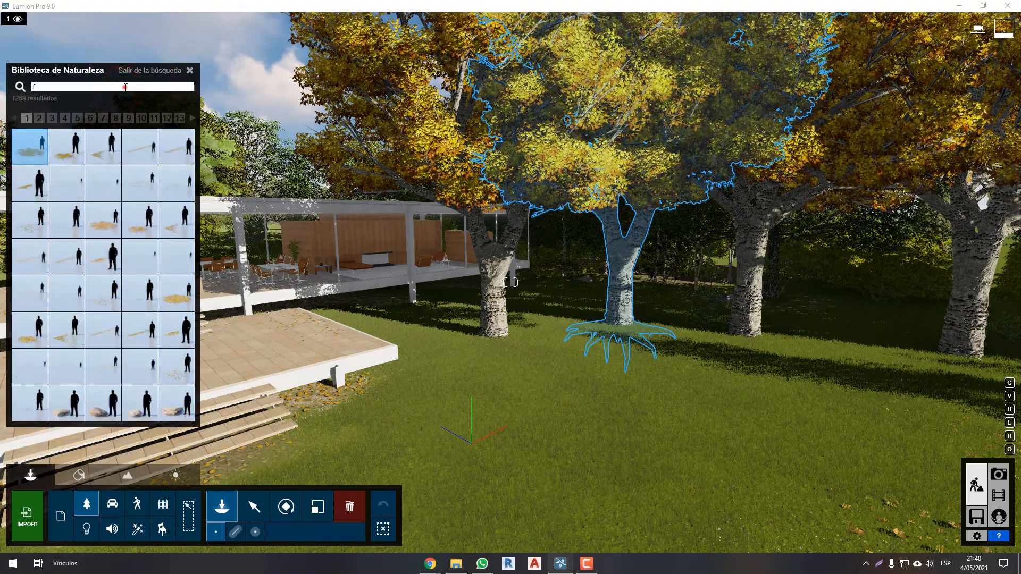
{"action": "type", "text": "icus"}
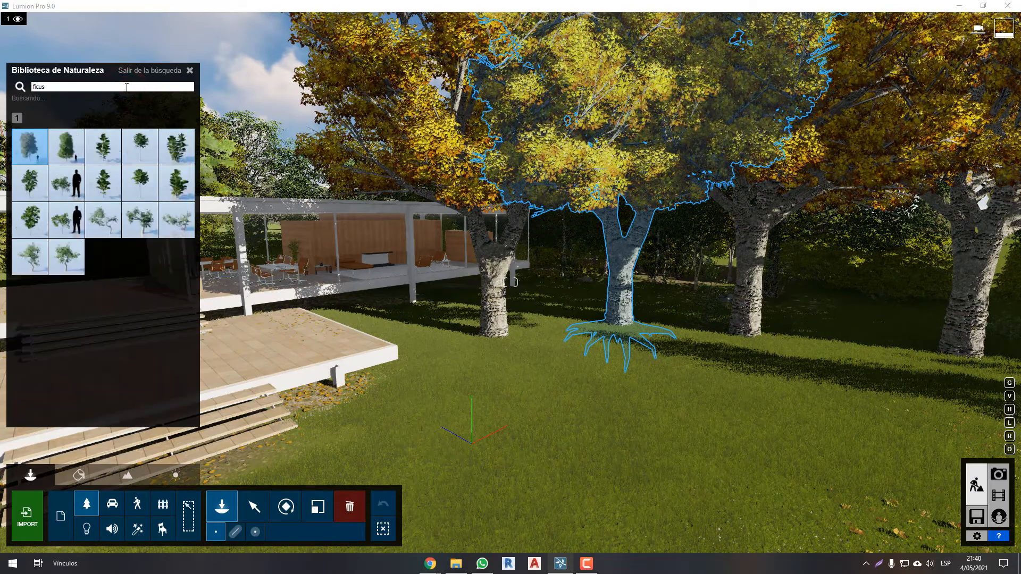
- Place the third ficus model from the results on the lawn in front of the poplars and exit the library search
{"action": "left_click", "coordinate": [108, 141]}
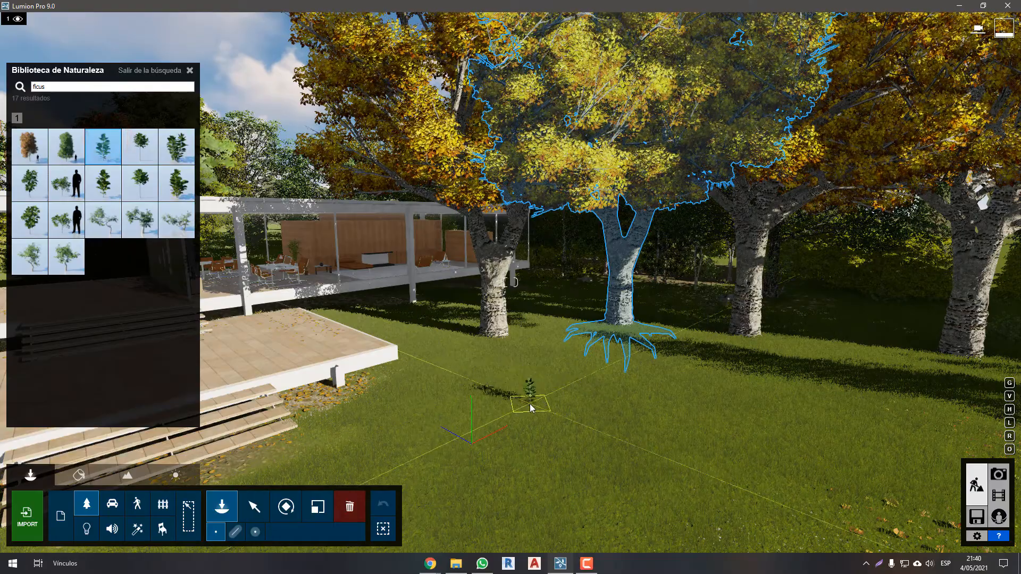
{"action": "scroll", "coordinate": [530, 404], "scroll_direction": "up", "scroll_amount": 5}
{"action": "scroll", "coordinate": [540, 435], "scroll_direction": "up", "scroll_amount": 5}
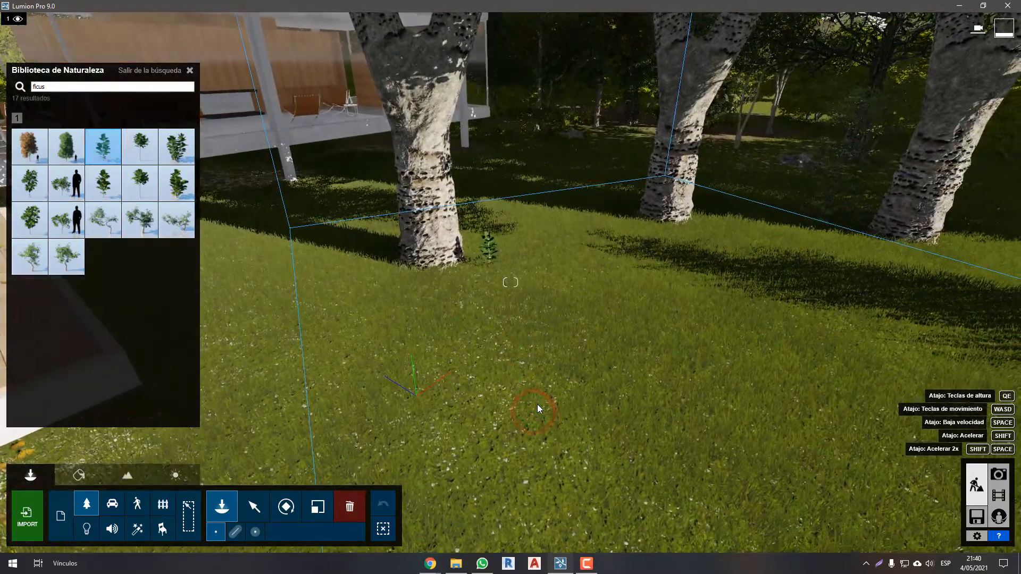
{"action": "left_click", "coordinate": [538, 406]}
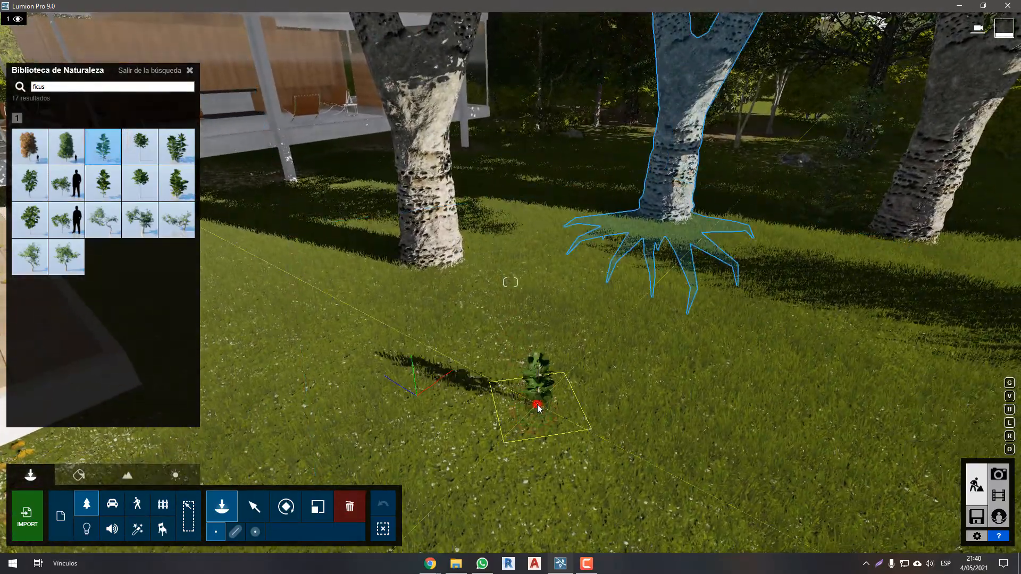
{"action": "left_click", "coordinate": [189, 70]}
{"action": "scroll", "coordinate": [385, 335], "scroll_direction": "down", "scroll_amount": 5}
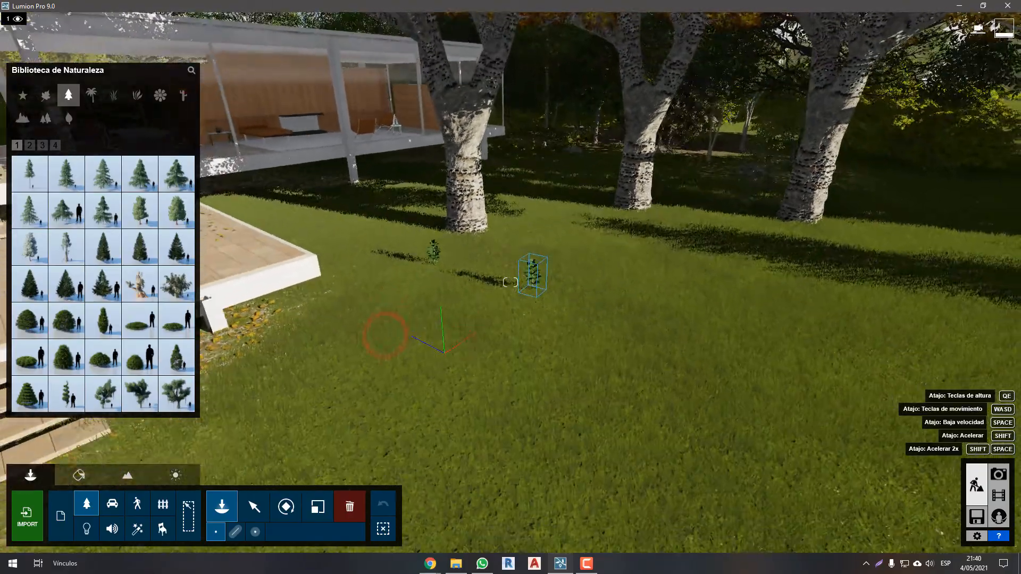
{"action": "left_click", "coordinate": [384, 333]}
{"action": "scroll", "coordinate": [383, 327], "scroll_direction": "down", "scroll_amount": 3}
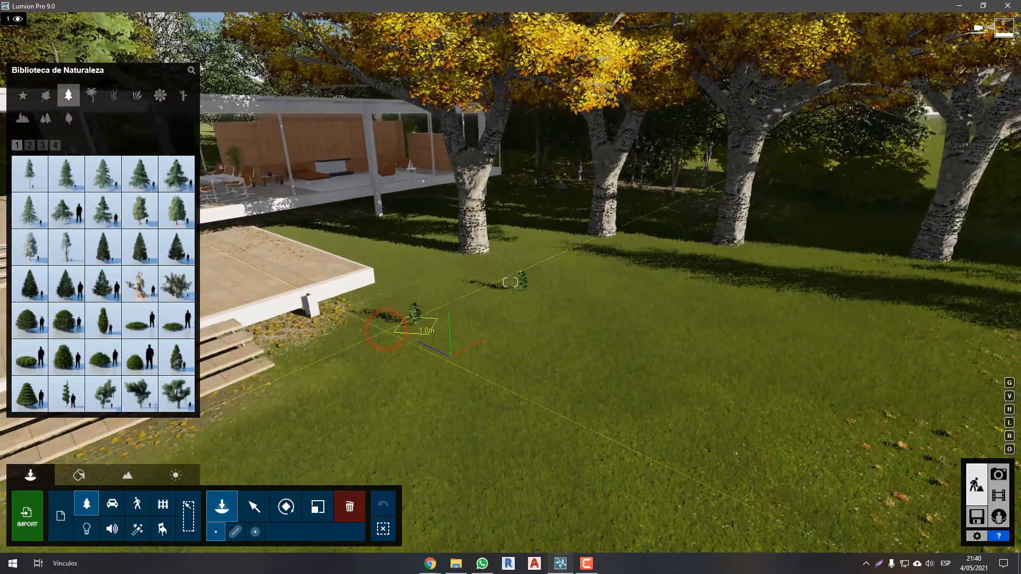
- Place the blue fishing boat from the transport library on the lawn beside the trees
{"action": "left_click", "coordinate": [112, 503]}
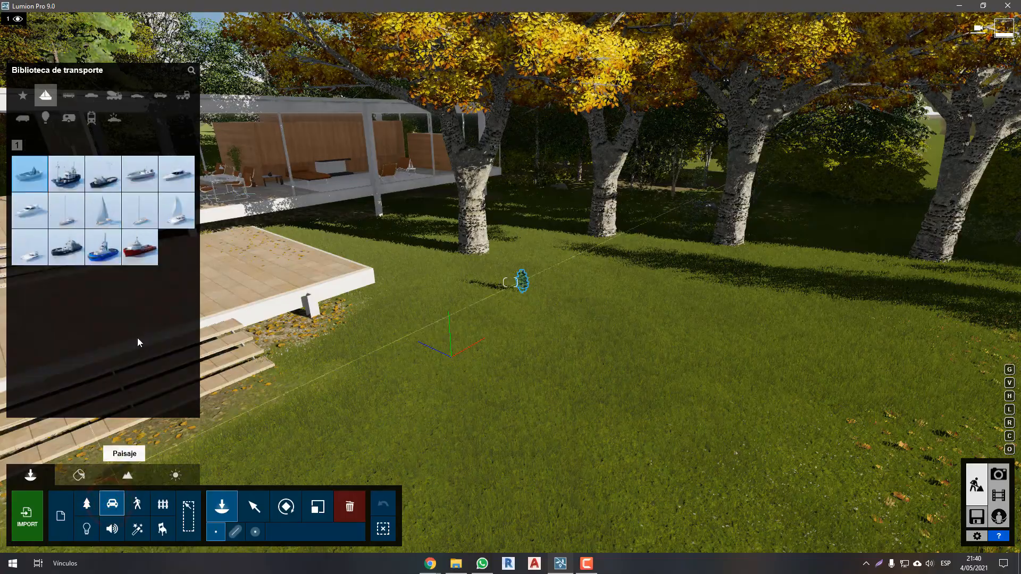
{"action": "left_click", "coordinate": [66, 174]}
{"action": "right_click_drag", "start_coordinate": [684, 331], "coordinate": [696, 331]}
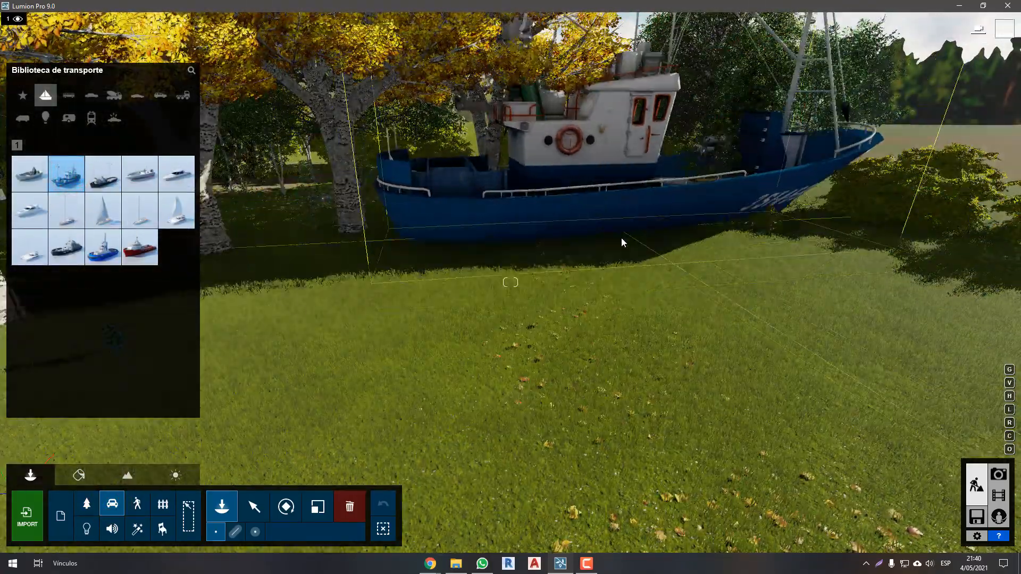
{"action": "left_click", "coordinate": [621, 237]}
{"action": "right_click_drag", "start_coordinate": [615, 240], "coordinate": [611, 239]}
- Place the third bus model from the transport library's bus category on the lawn beside the wooden deck
{"action": "left_click", "coordinate": [69, 96]}
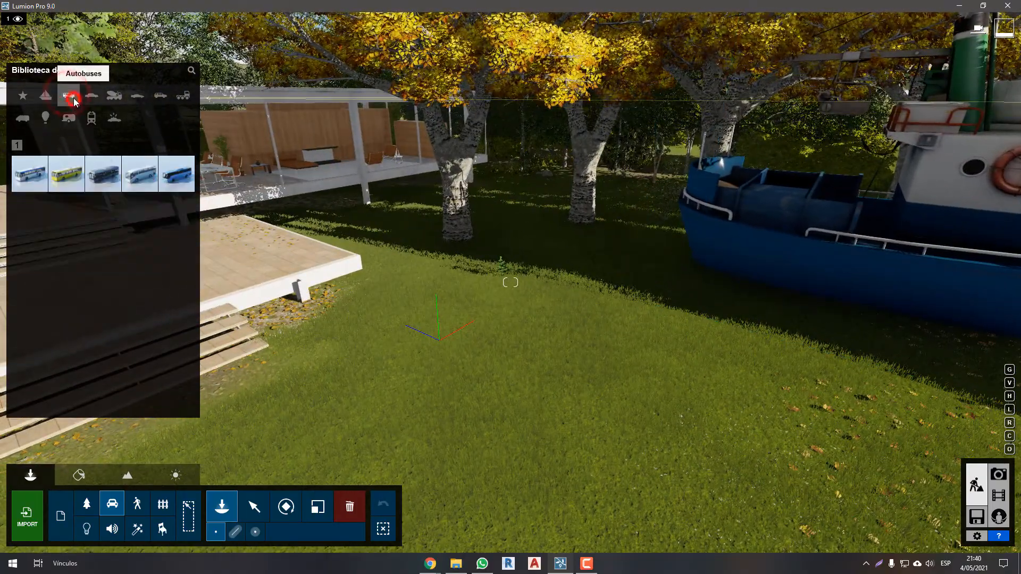
{"action": "left_click", "coordinate": [103, 174]}
{"action": "left_click", "coordinate": [400, 254]}
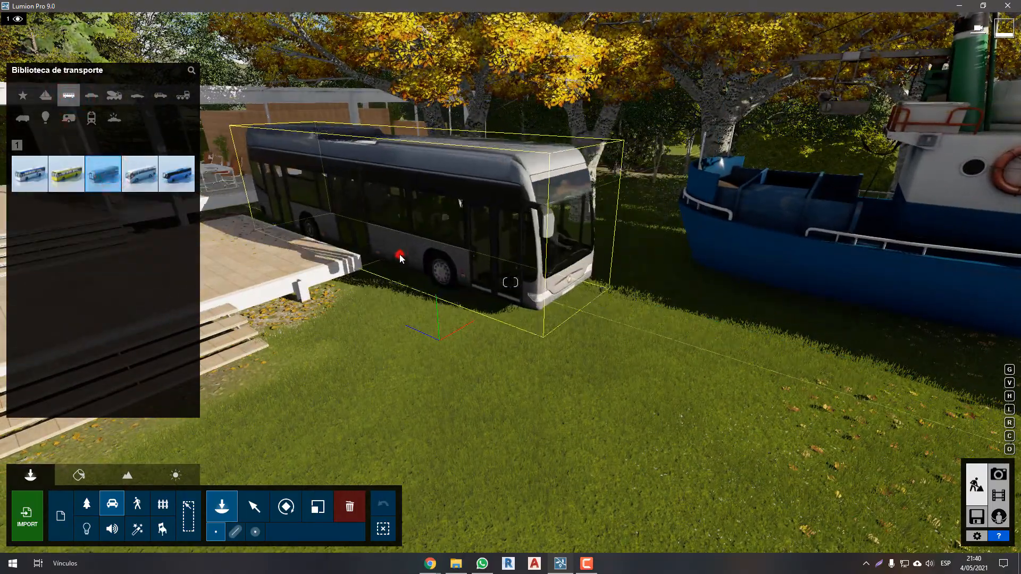
- Place the SportsCar 004 model from the transport library on the lawn between the bus and the fishing boat
{"action": "key", "text": "s"}
{"action": "left_click", "coordinate": [137, 96]}
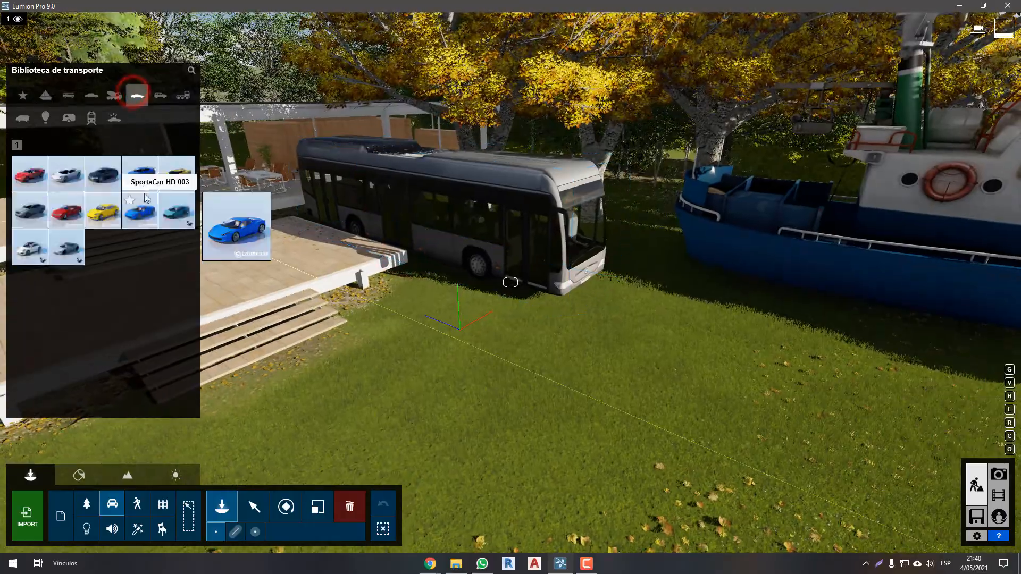
{"action": "left_click", "coordinate": [139, 173]}
{"action": "left_click", "coordinate": [747, 360]}
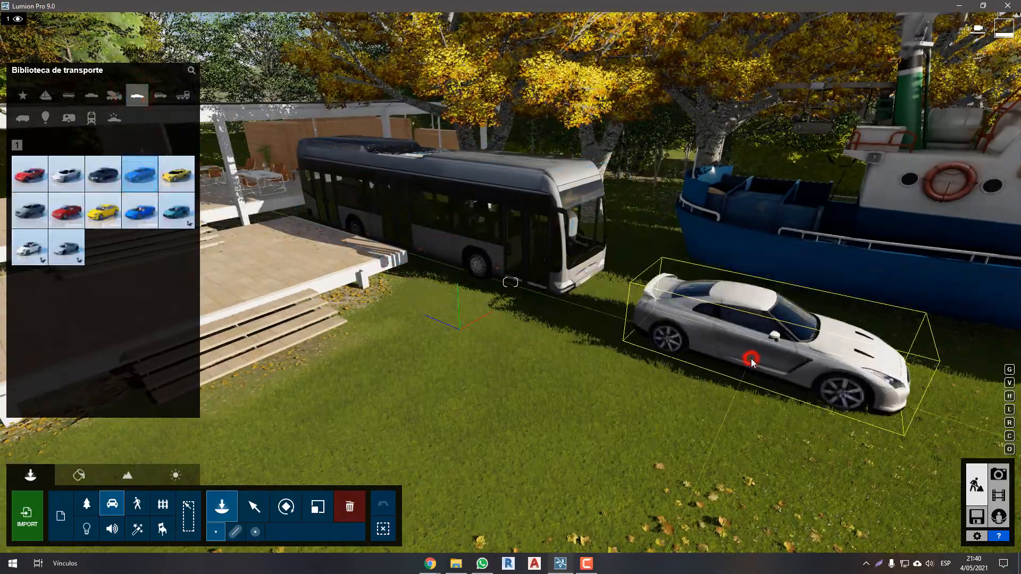
{"action": "key", "text": "w"}
{"action": "key", "text": "s"}
{"action": "right_click_drag", "start_coordinate": [742, 358], "coordinate": [610, 379]}
{"action": "key", "text": "w"}
{"action": "key", "text": "w"}
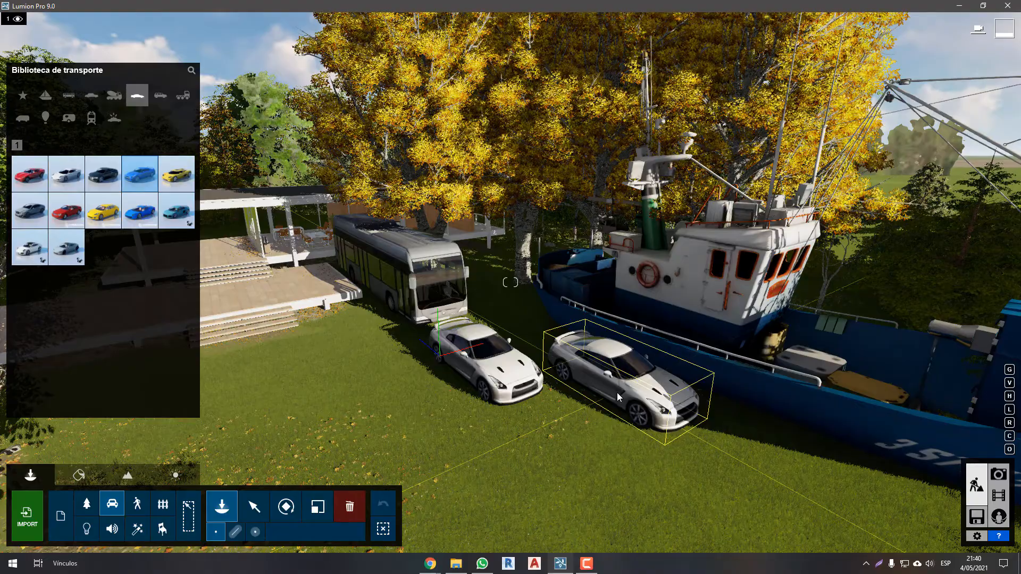
- Place the Man African 0003 Walk character from the people library on the lawn in front of the deck steps
{"action": "left_click", "coordinate": [136, 506]}
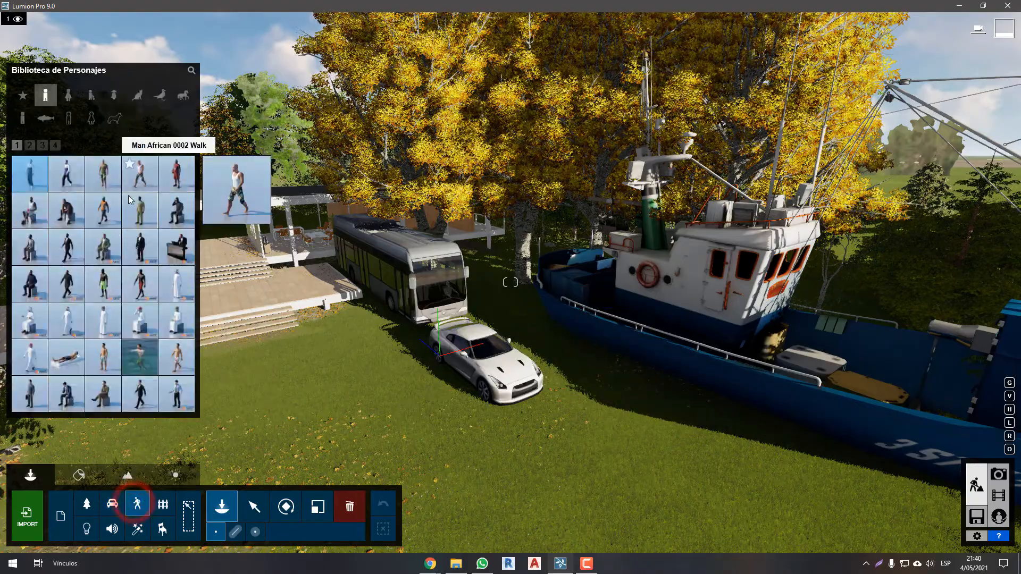
{"action": "left_click", "coordinate": [106, 213]}
{"action": "left_click", "coordinate": [301, 411]}
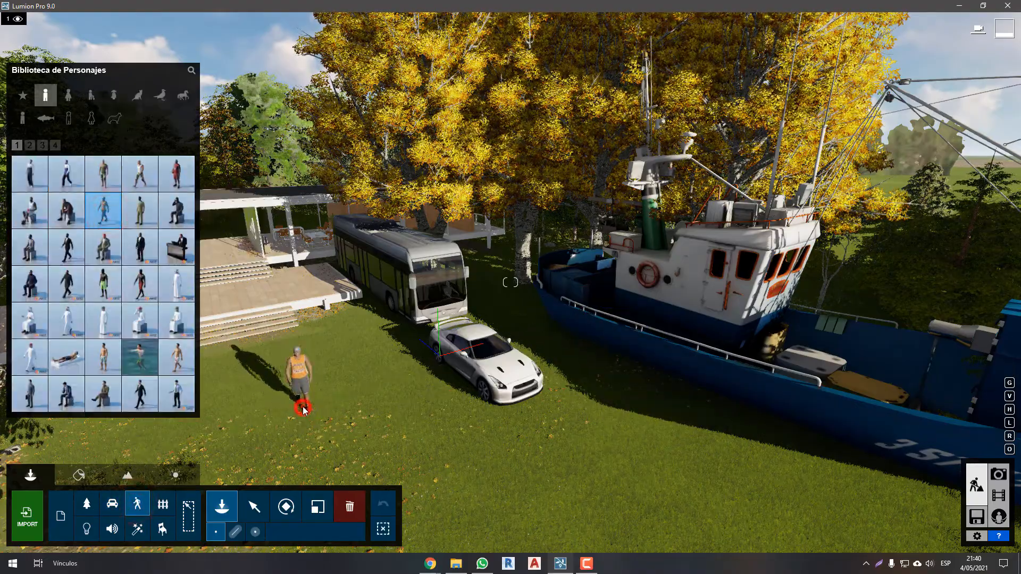
{"action": "right_click_drag", "start_coordinate": [301, 410], "coordinate": [319, 399]}
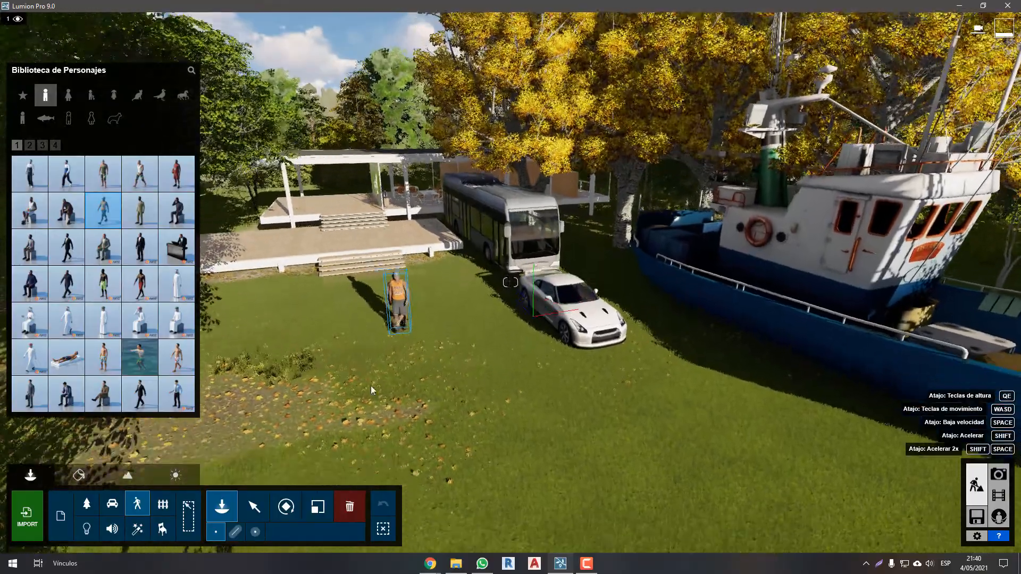
{"action": "key", "text": "w"}
{"action": "right_click_drag", "start_coordinate": [394, 372], "coordinate": [397, 369]}
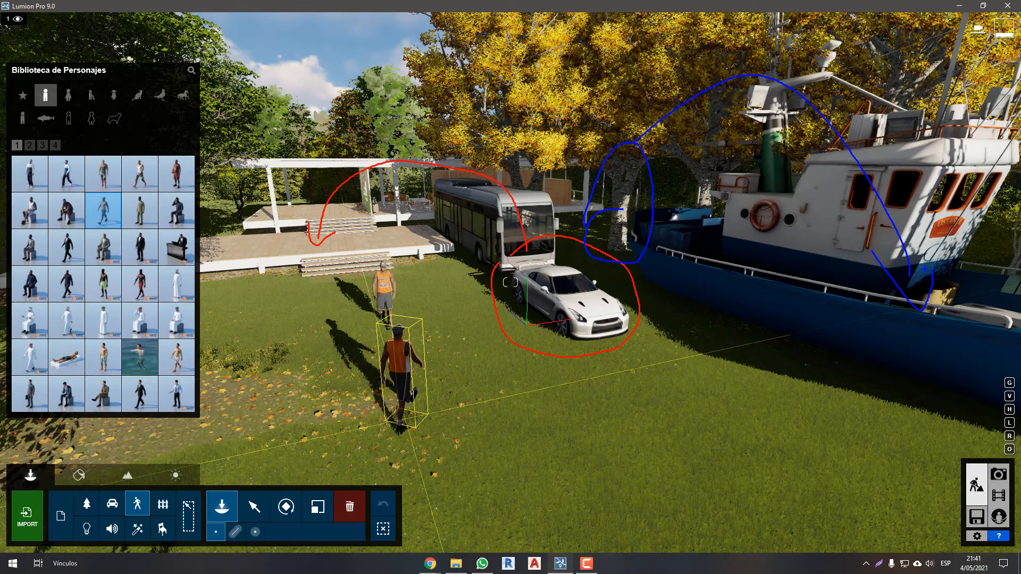
{"action": "key", "text": "Escape"}
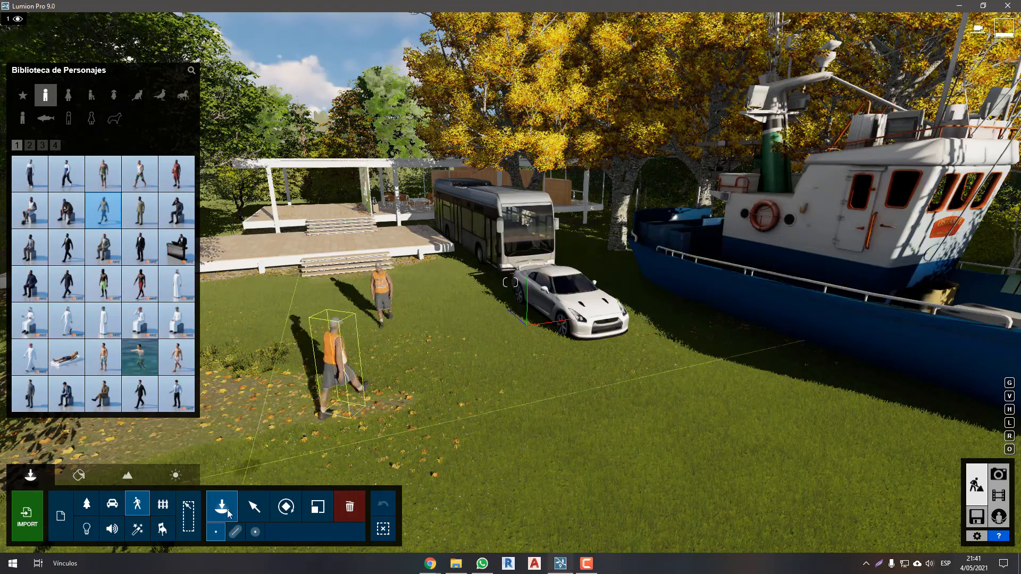
- Switch to the selection tool with free movement and move the walking man across the lawn and onto the wooden deck
{"action": "left_click", "coordinate": [258, 509]}
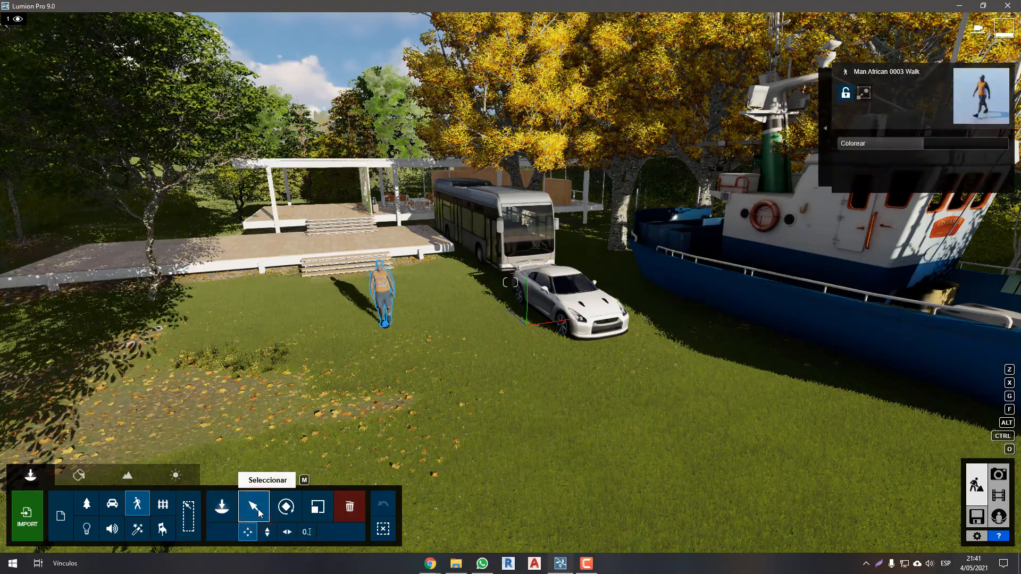
{"action": "left_click", "coordinate": [254, 507]}
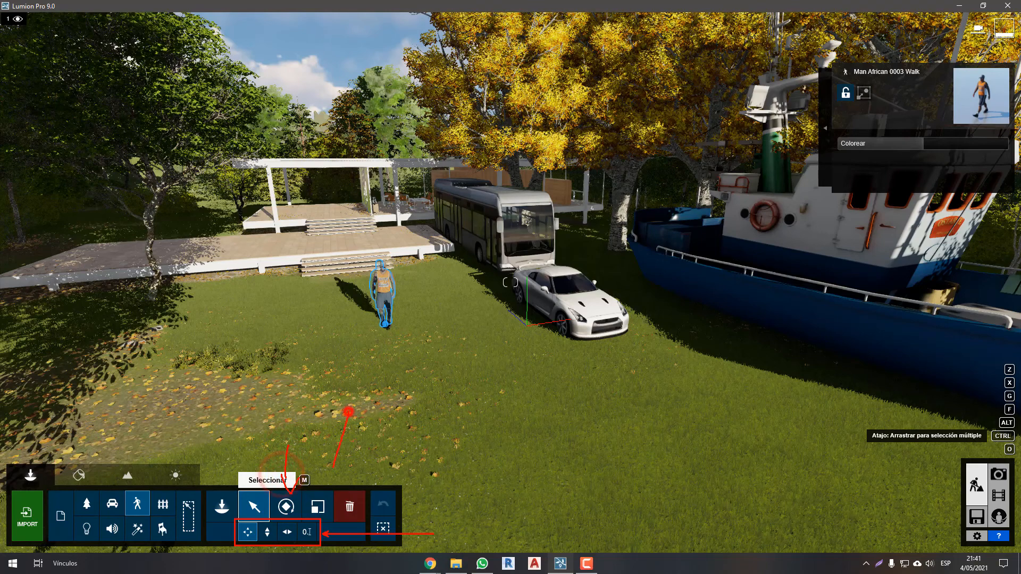
{"action": "left_click_drag", "start_coordinate": [323, 476], "coordinate": [343, 474]}
{"action": "key", "text": "Escape"}
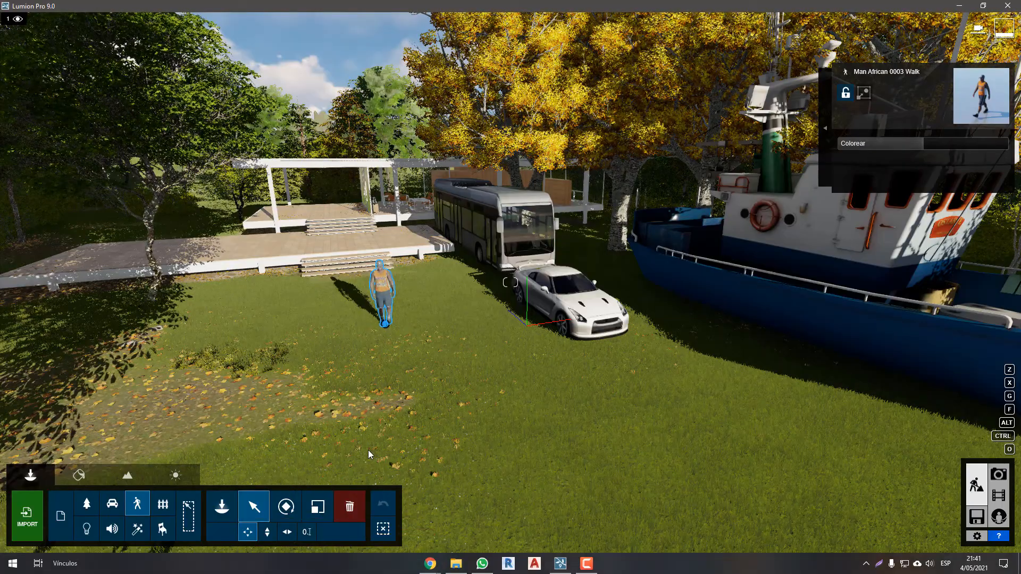
{"action": "key", "text": "w"}
{"action": "key", "text": "a"}
{"action": "key", "text": "w"}
{"action": "right_click_drag", "start_coordinate": [417, 427], "coordinate": [419, 428]}
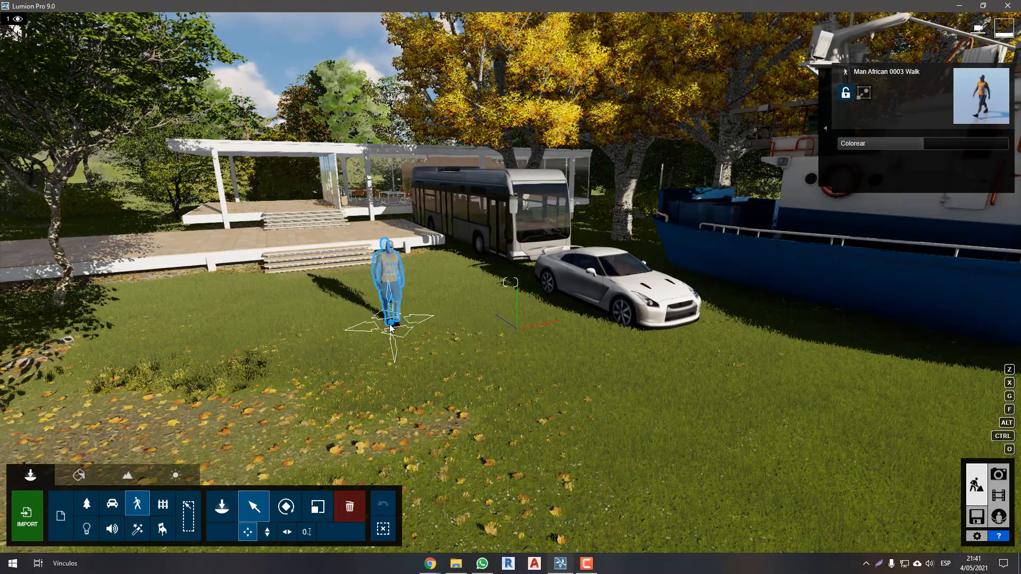
{"action": "left_click_drag", "start_coordinate": [391, 323], "coordinate": [356, 388]}
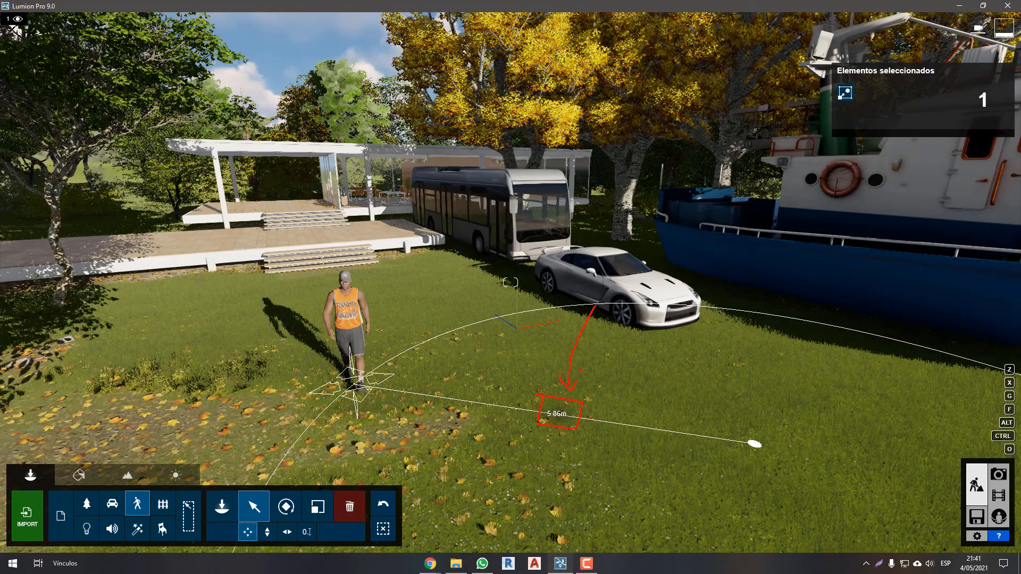
{"action": "key", "text": "Escape"}
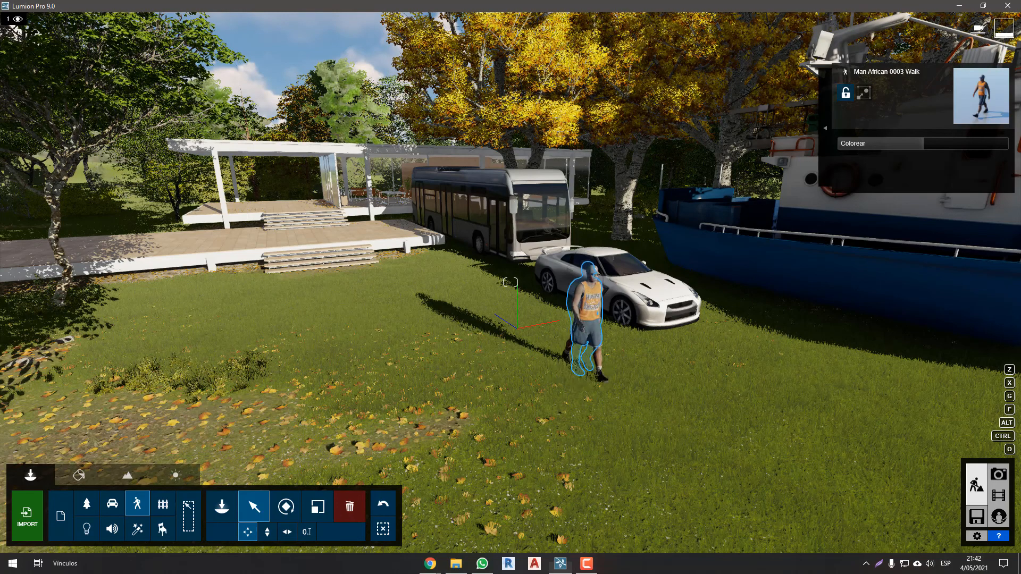
{"action": "left_click_drag", "start_coordinate": [581, 370], "coordinate": [250, 244]}
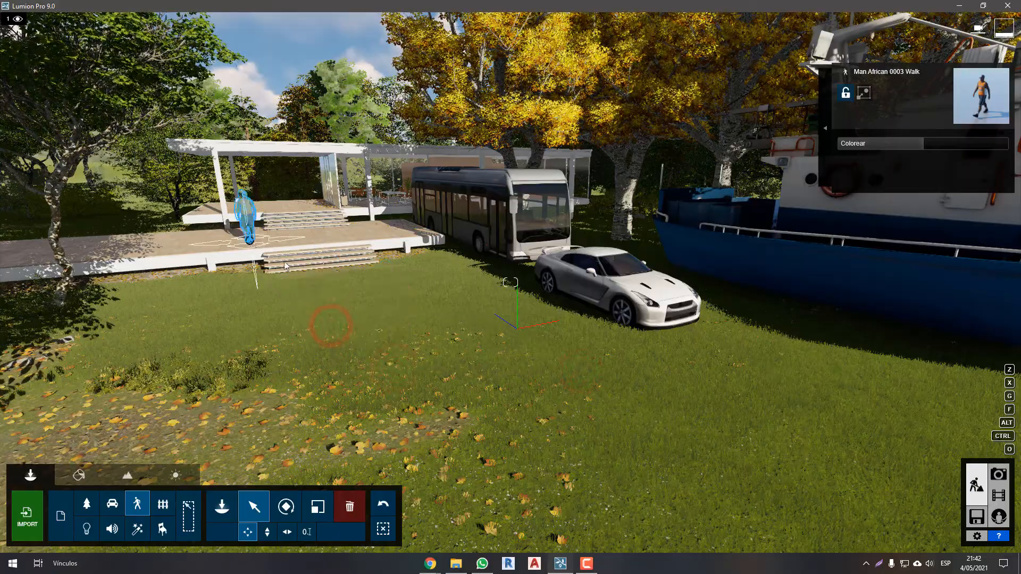
- Try to select the white sports car while the characters category is active
{"action": "key", "text": "a"}
{"action": "key", "text": "w"}
{"action": "right_click_drag", "start_coordinate": [411, 326], "coordinate": [411, 324]}
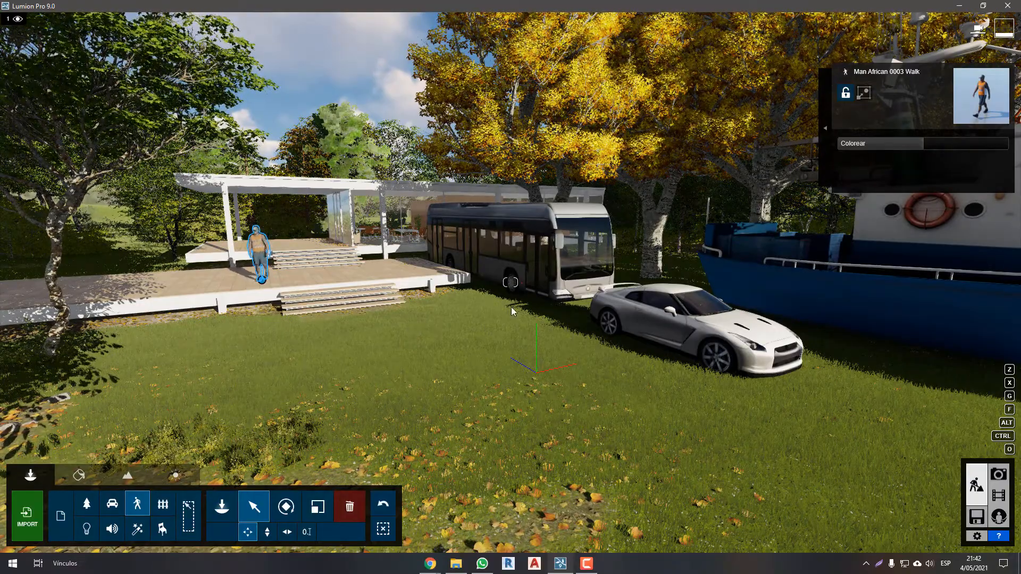
{"action": "left_click", "coordinate": [690, 339]}
{"action": "left_click", "coordinate": [724, 331]}
{"action": "left_click", "coordinate": [768, 332]}
{"action": "left_click", "coordinate": [700, 347]}
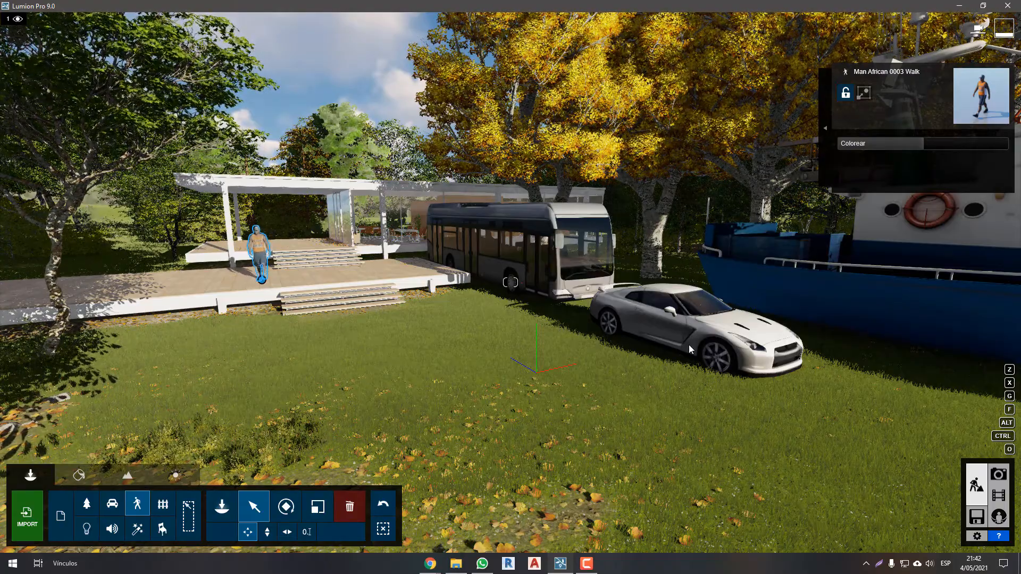
{"action": "scroll", "coordinate": [687, 344], "scroll_direction": "up", "scroll_amount": 2}
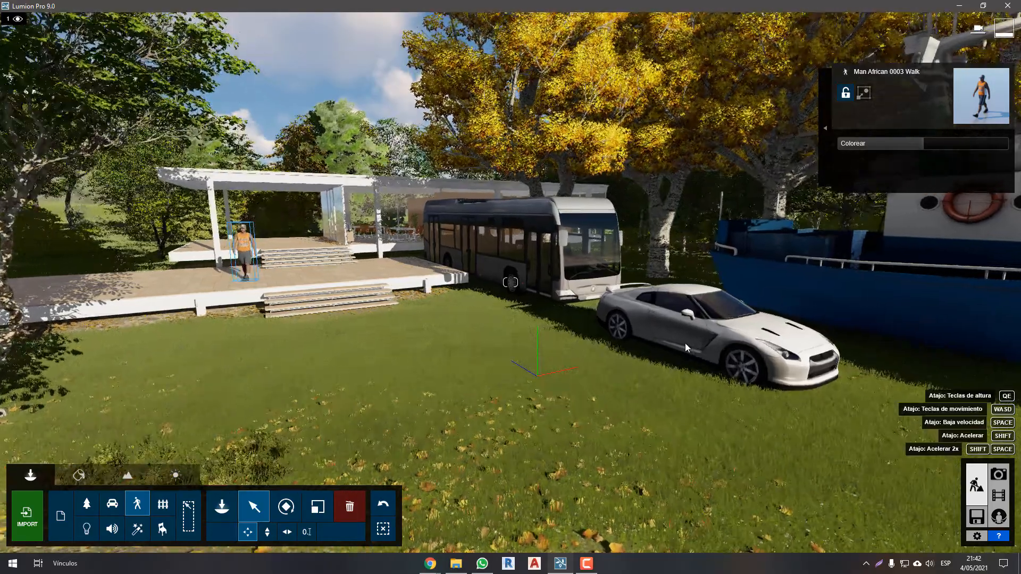
{"action": "key", "text": "ctrl"}
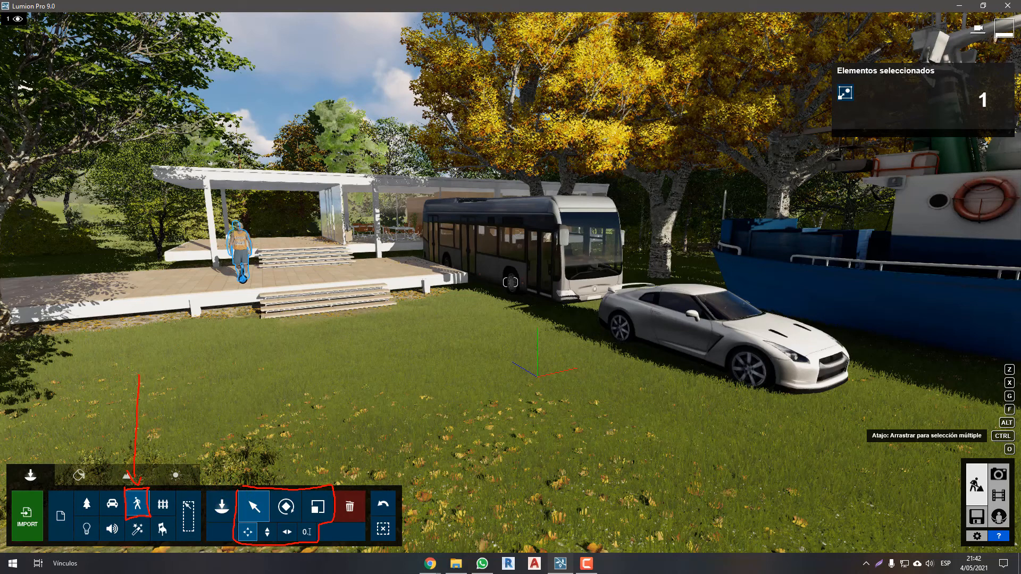
- Move the walking man from the deck onto the lawn and the white sports car beside him, using each object's own category
{"action": "left_click_drag", "start_coordinate": [243, 278], "coordinate": [349, 375]}
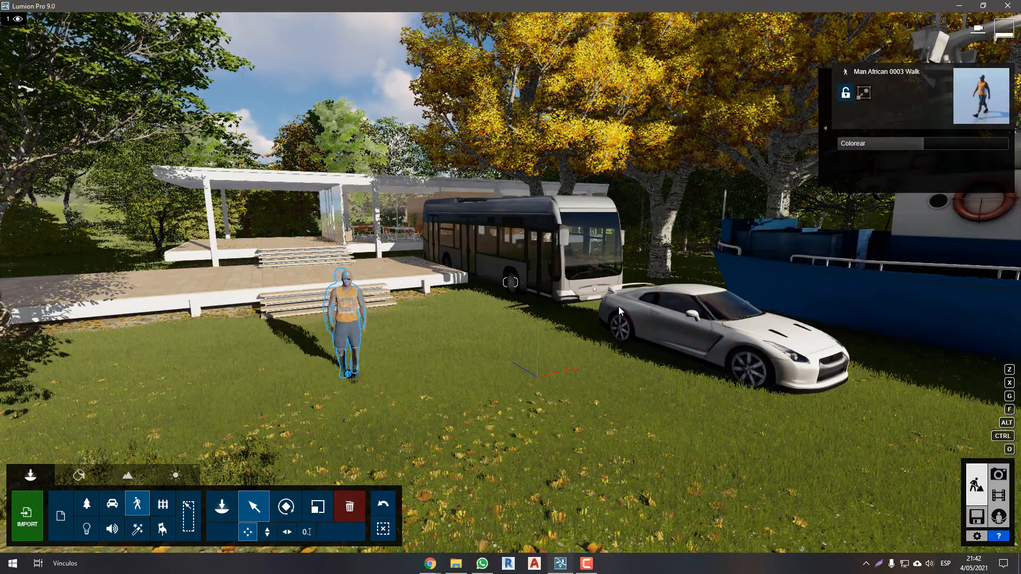
{"action": "left_click", "coordinate": [113, 504]}
{"action": "left_click_drag", "start_coordinate": [701, 353], "coordinate": [462, 352]}
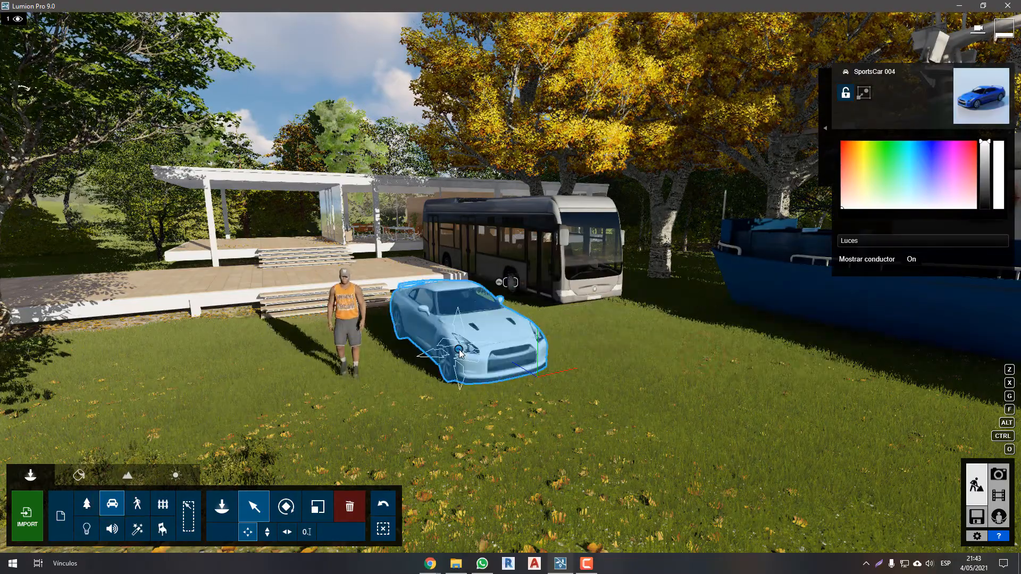
- Switch to the nature category, move the grey poplar beside the bus forward onto the open lawn, and try selecting the man
{"action": "left_click", "coordinate": [90, 505]}
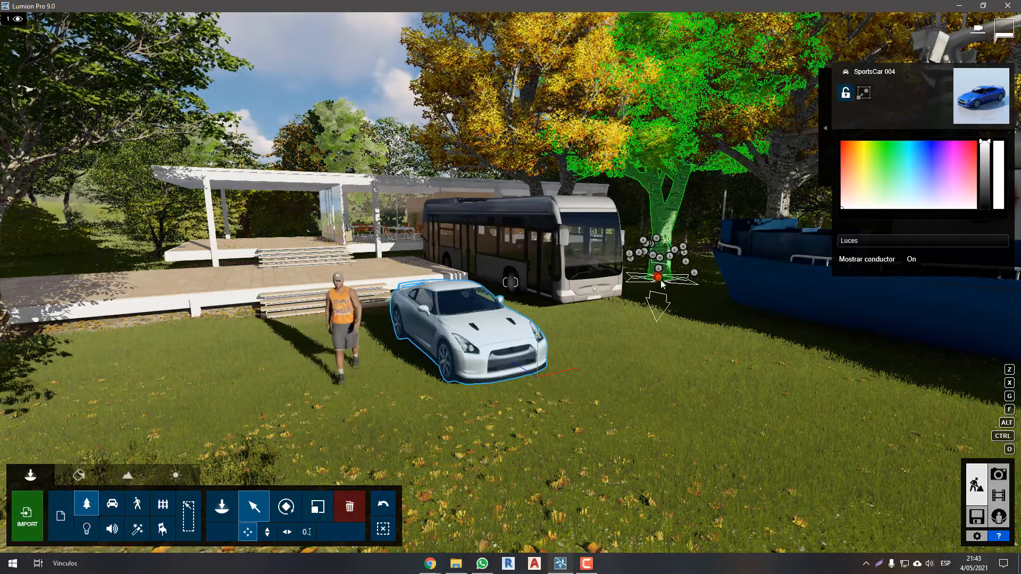
{"action": "mouse_move", "coordinate": [658, 277]}
{"action": "left_mouse_down"}
{"action": "mouse_move", "coordinate": [712, 353]}
{"action": "mouse_move", "coordinate": [716, 371]}
{"action": "mouse_move", "coordinate": [707, 373]}
{"action": "left_mouse_up"}
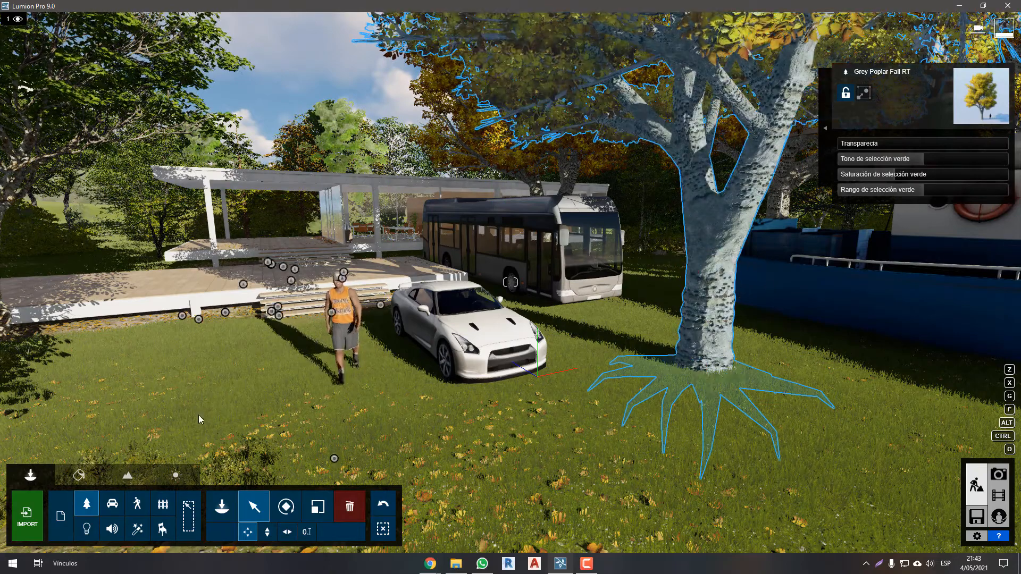
{"action": "left_click", "coordinate": [344, 369]}
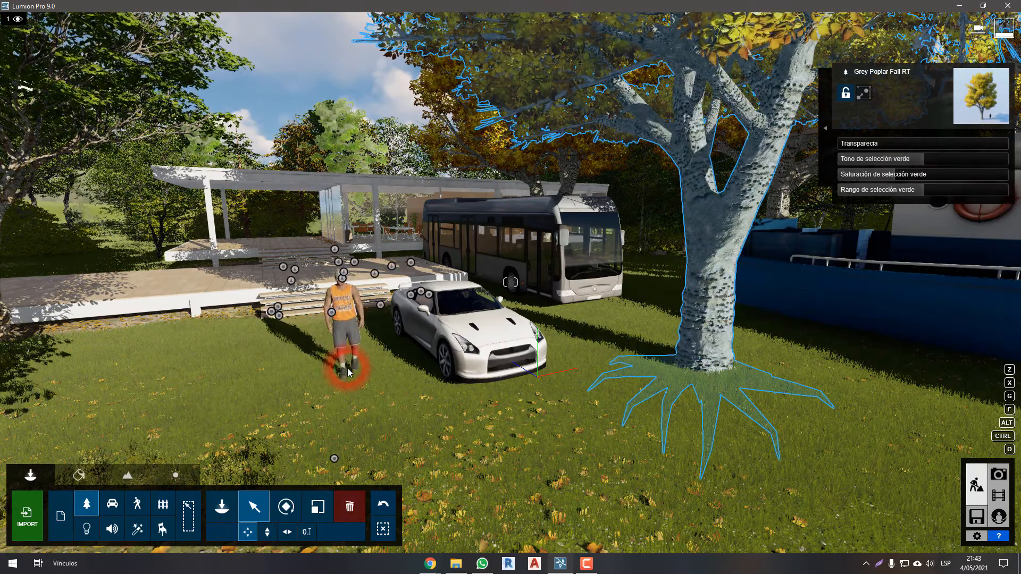
- Move the white sports car to the far side of the deck steps and the walking man in front of the bus
{"action": "left_click", "coordinate": [112, 503]}
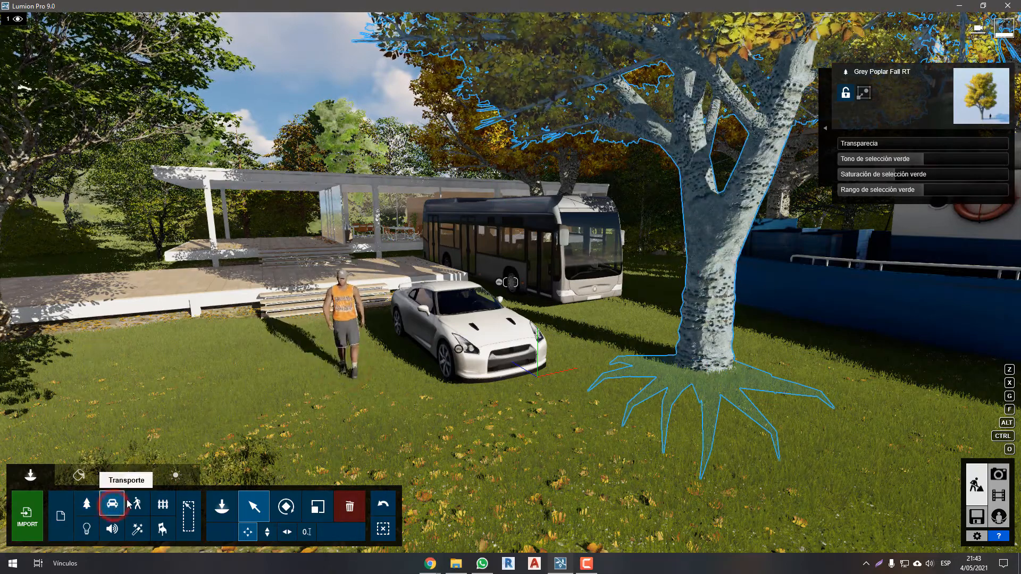
{"action": "left_click_drag", "start_coordinate": [458, 349], "coordinate": [165, 384]}
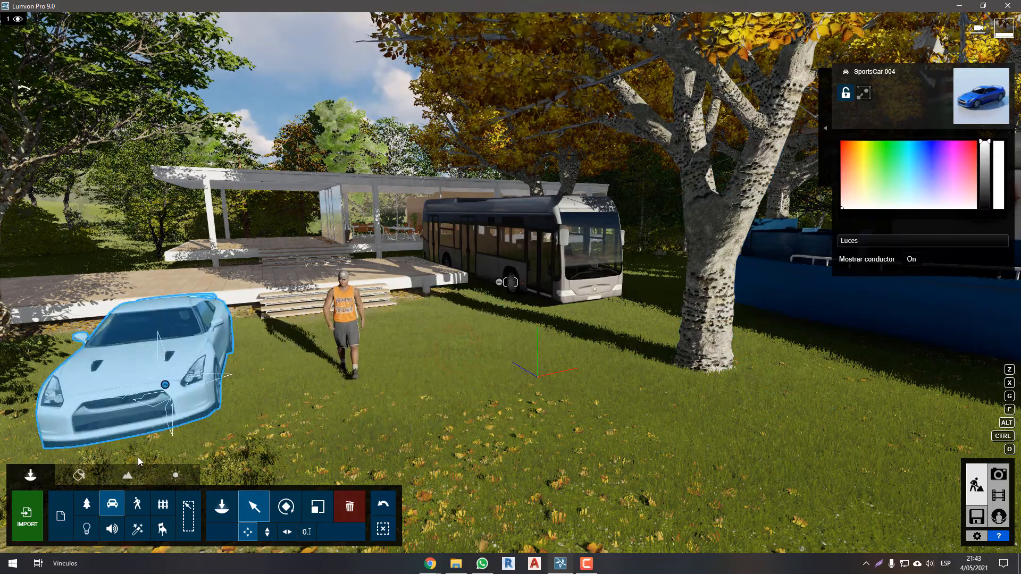
{"action": "left_click", "coordinate": [139, 504]}
{"action": "left_click_drag", "start_coordinate": [346, 376], "coordinate": [493, 351]}
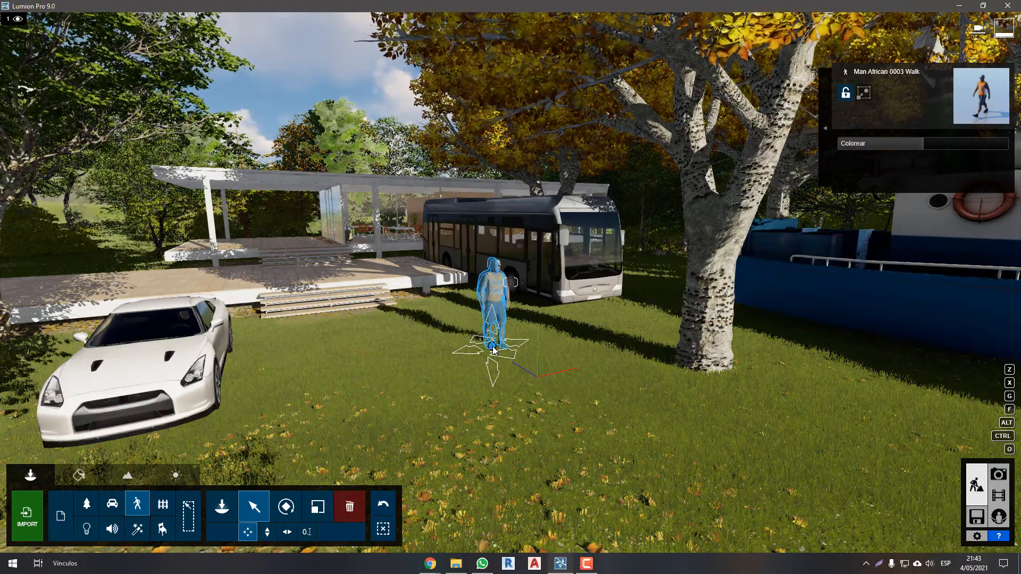
- Raise the walking man in front of the bus above the lawn with vertical movement and lower him back to the ground
{"action": "key", "text": "s"}
{"action": "right_click_drag", "start_coordinate": [515, 321], "coordinate": [500, 327]}
{"action": "key", "text": "w"}
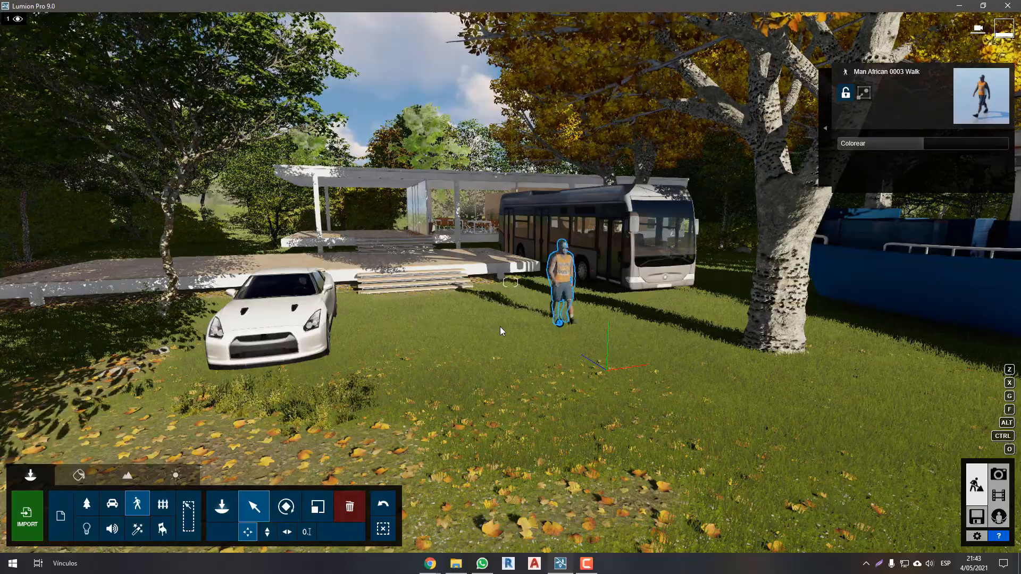
{"action": "key", "text": "w"}
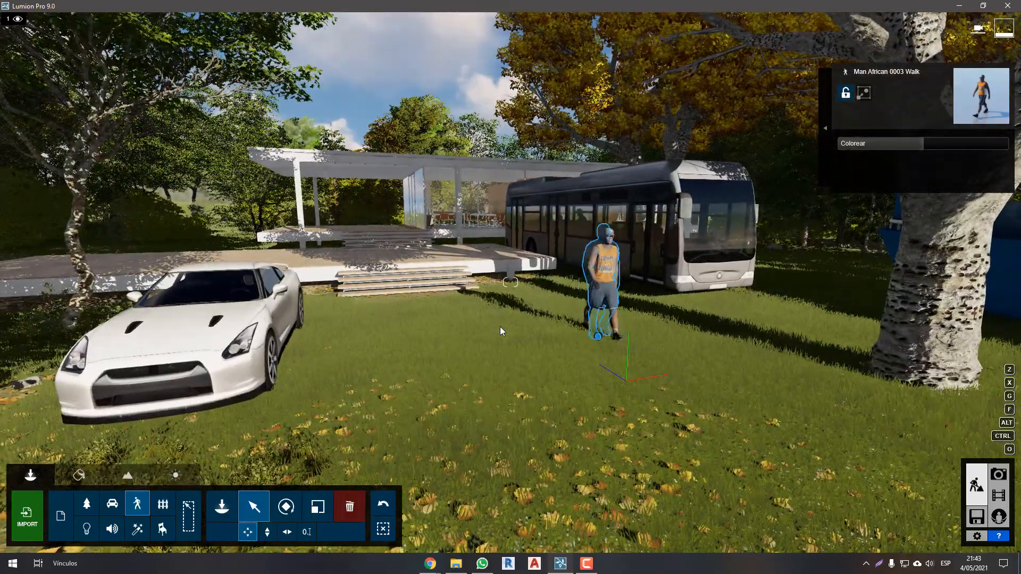
{"action": "right_click_drag", "start_coordinate": [500, 326], "coordinate": [484, 343]}
{"action": "key", "text": "w"}
{"action": "key", "text": "s"}
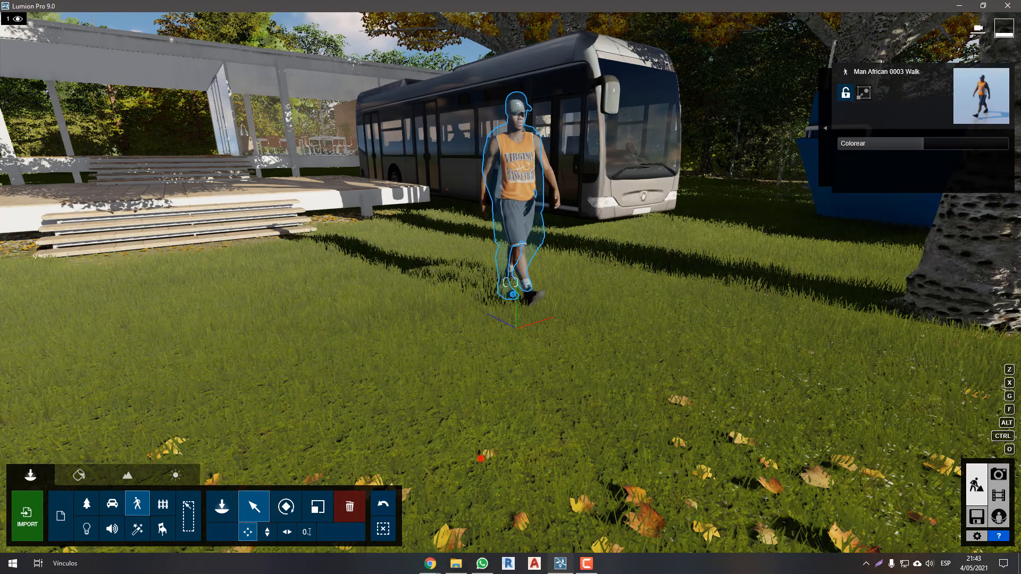
{"action": "key", "text": "s"}
{"action": "right_click_drag", "start_coordinate": [480, 471], "coordinate": [481, 458]}
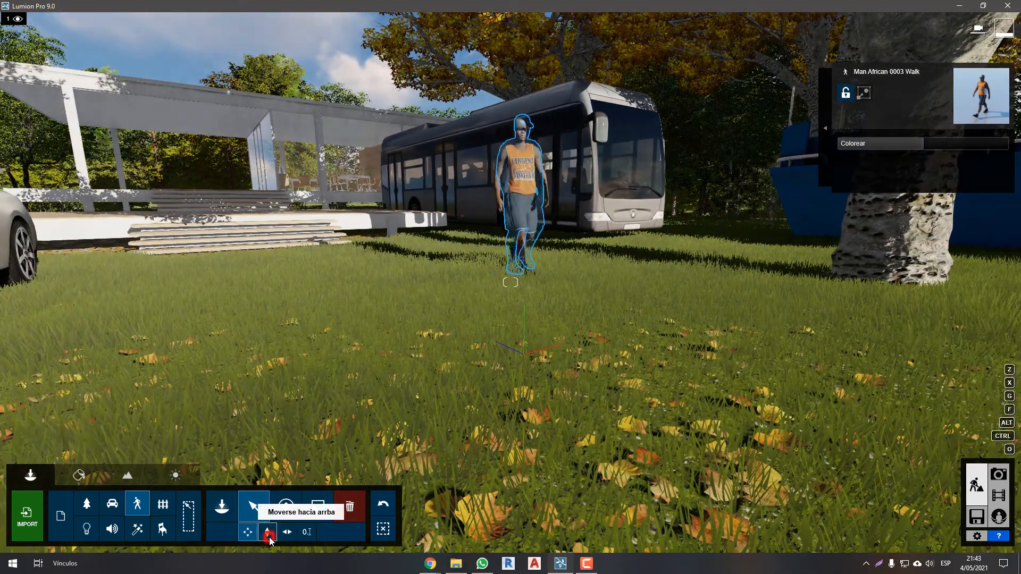
{"action": "left_click", "coordinate": [268, 529]}
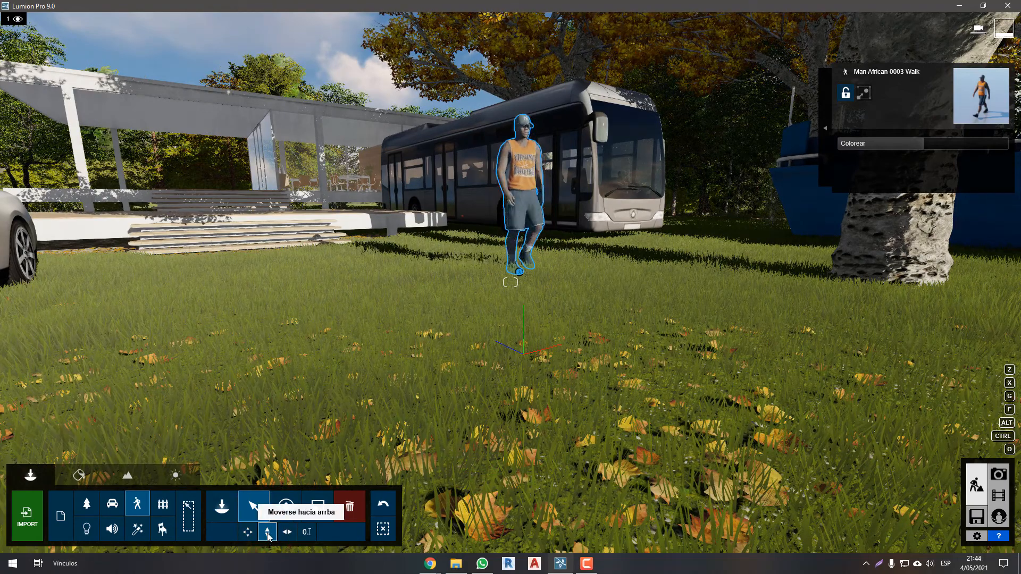
{"action": "key", "text": "q"}
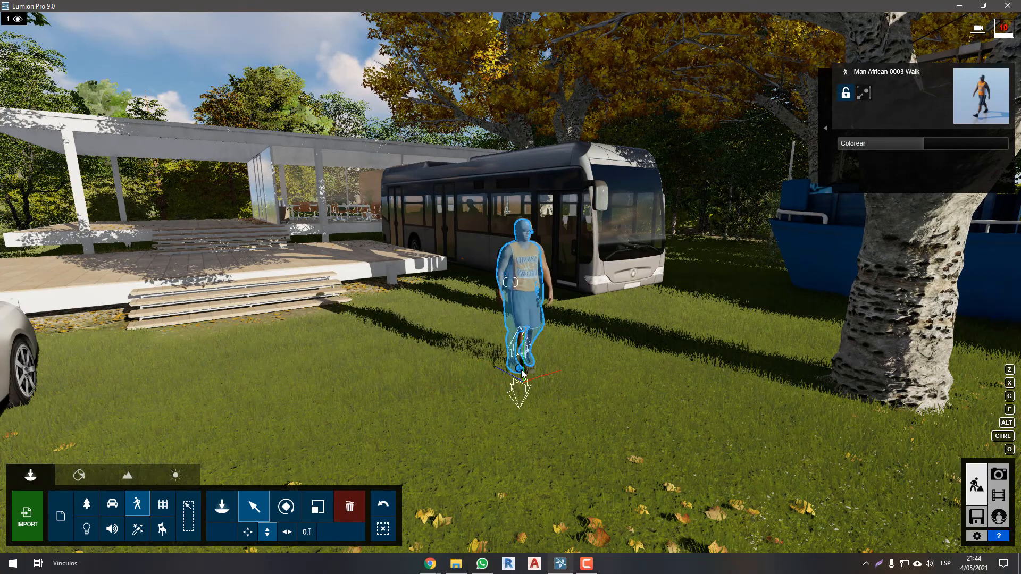
{"action": "left_click_drag", "start_coordinate": [519, 368], "coordinate": [547, 379]}
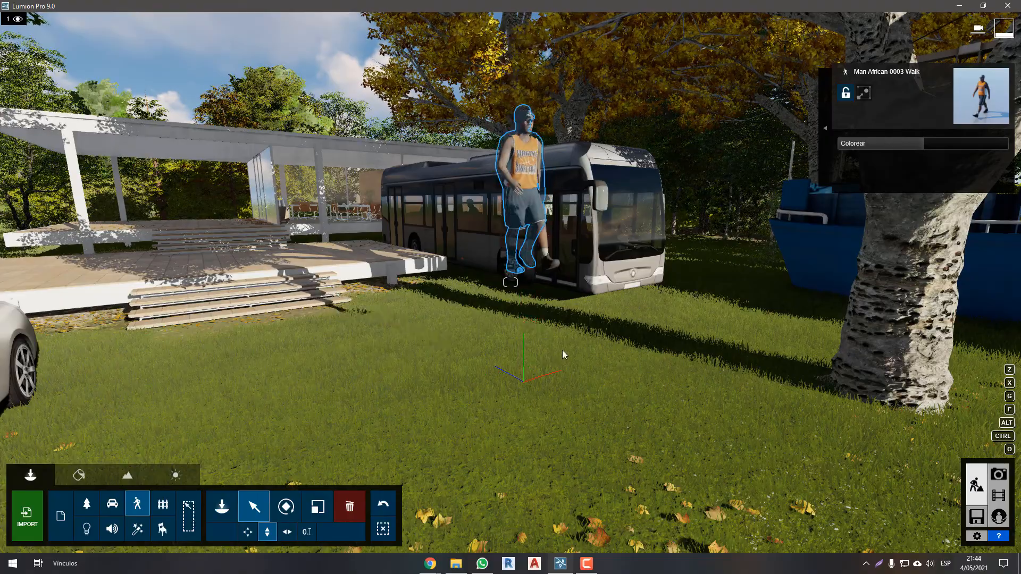
{"action": "right_click_drag", "start_coordinate": [563, 350], "coordinate": [485, 267]}
{"action": "left_click_drag", "start_coordinate": [485, 268], "coordinate": [517, 287]}
{"action": "right_click_drag", "start_coordinate": [615, 380], "coordinate": [585, 383]}
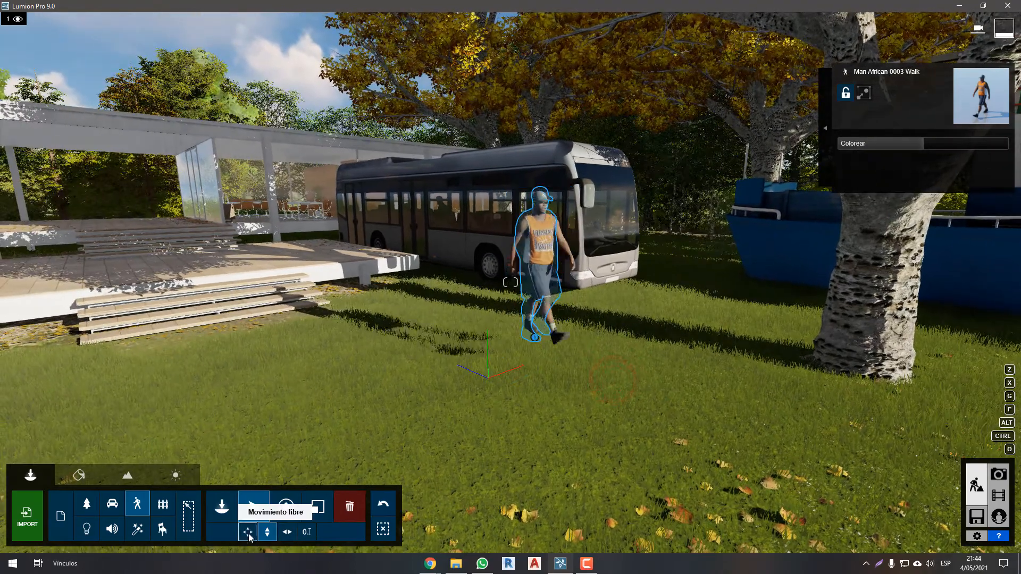
- Move the walking man from the lawn over the steps and up onto the deck with free movement
{"action": "left_click", "coordinate": [248, 534]}
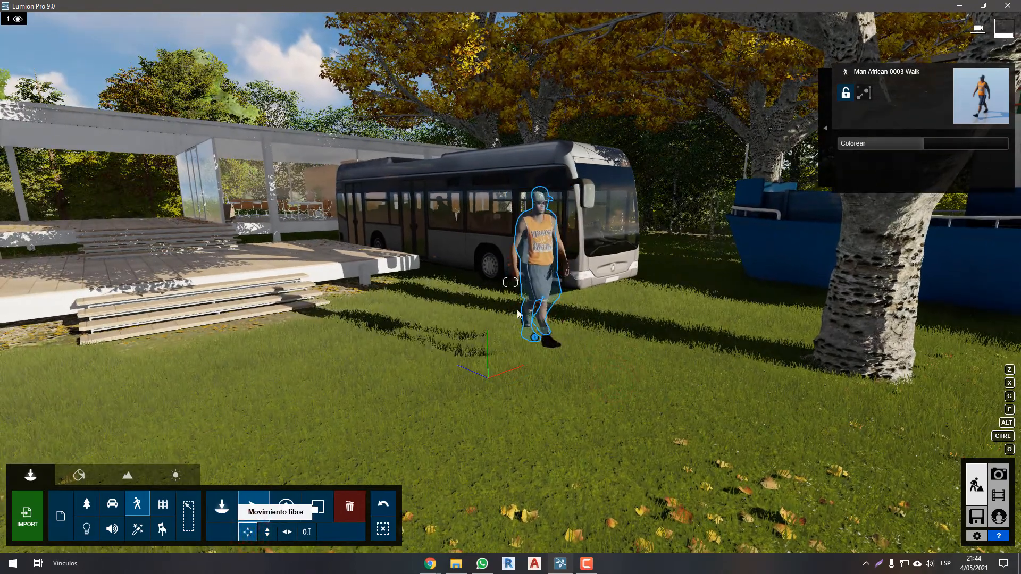
{"action": "left_click_drag", "start_coordinate": [541, 342], "coordinate": [287, 303]}
{"action": "right_click_drag", "start_coordinate": [287, 303], "coordinate": [288, 305]}
{"action": "key", "text": "w"}
{"action": "key", "text": "a"}
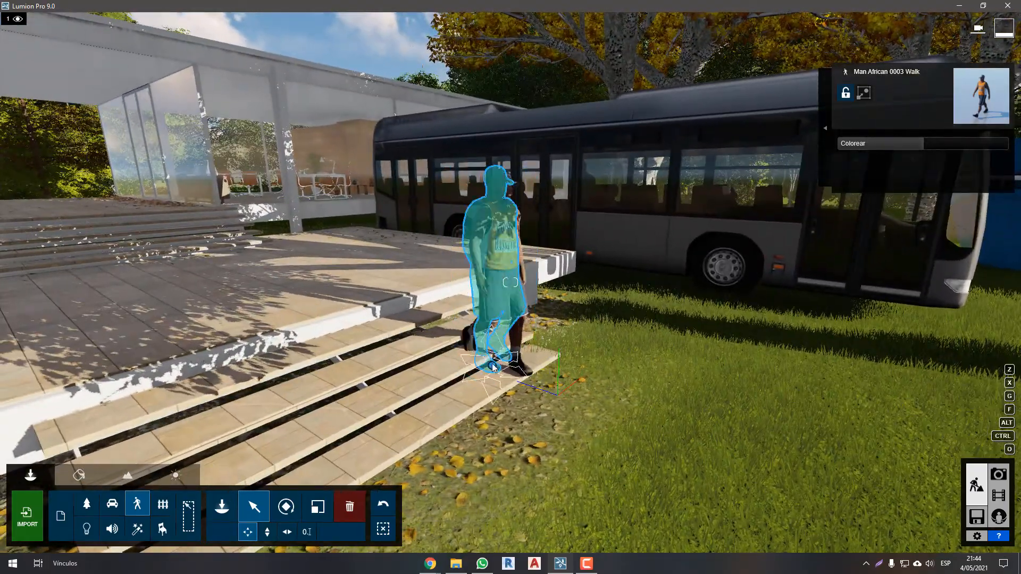
{"action": "left_click_drag", "start_coordinate": [494, 364], "coordinate": [329, 334]}
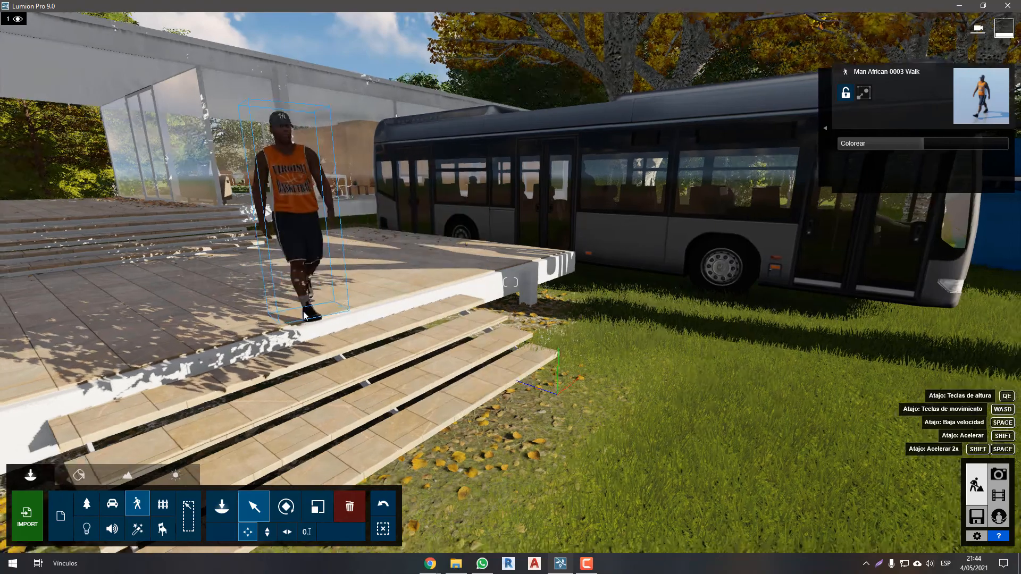
- Slide the walking man about 0.9 m across the deck with horizontal movement, keeping his height
{"action": "key", "text": "a"}
{"action": "right_click_drag", "start_coordinate": [330, 319], "coordinate": [358, 324]}
{"action": "key", "text": "q"}
{"action": "key", "text": "a"}
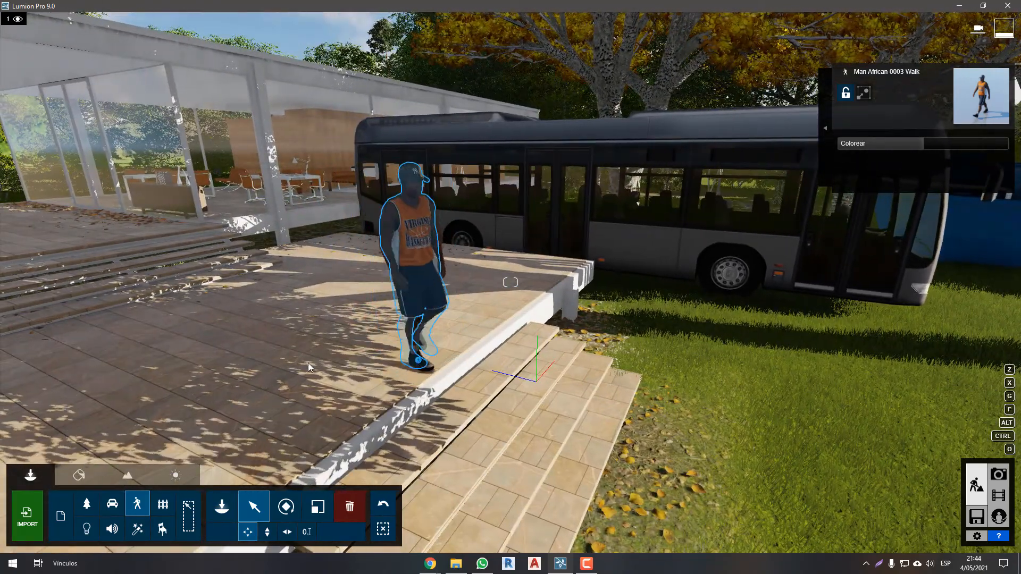
{"action": "left_click", "coordinate": [287, 532]}
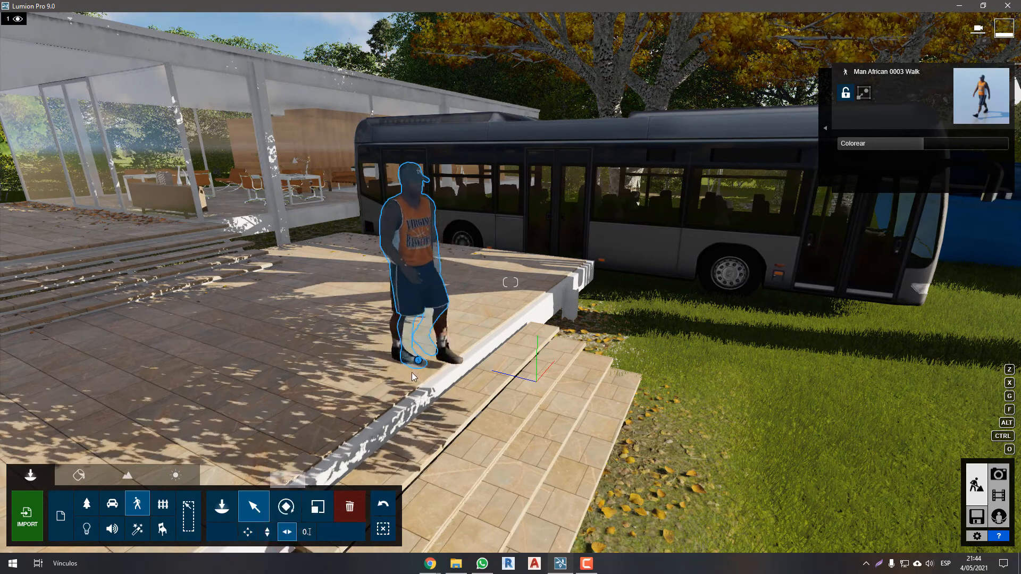
{"action": "left_click_drag", "start_coordinate": [418, 361], "coordinate": [437, 330]}
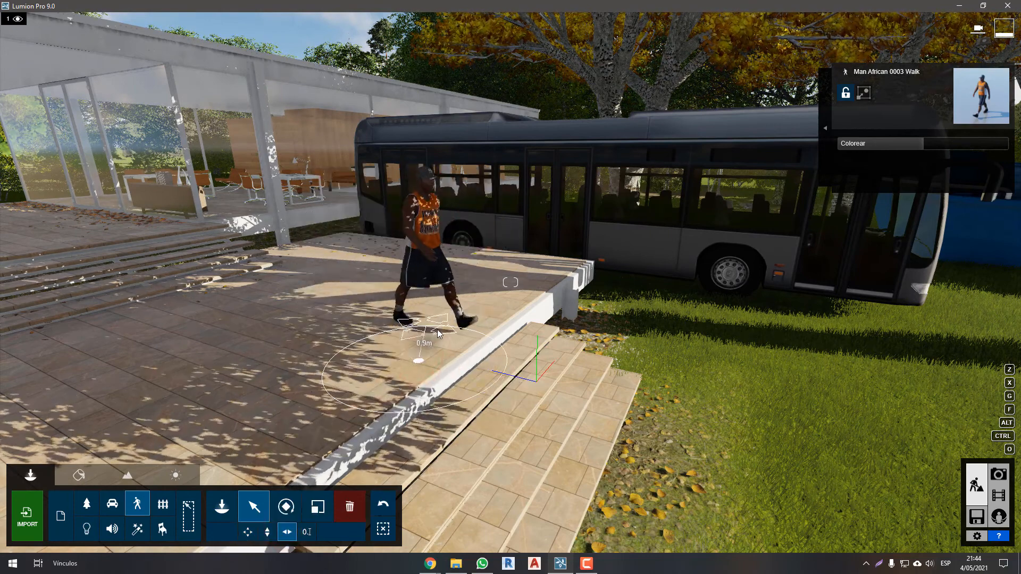
- Carry the walking man over the house with free movement and return him to the deck near the steps
{"action": "left_click", "coordinate": [248, 532]}
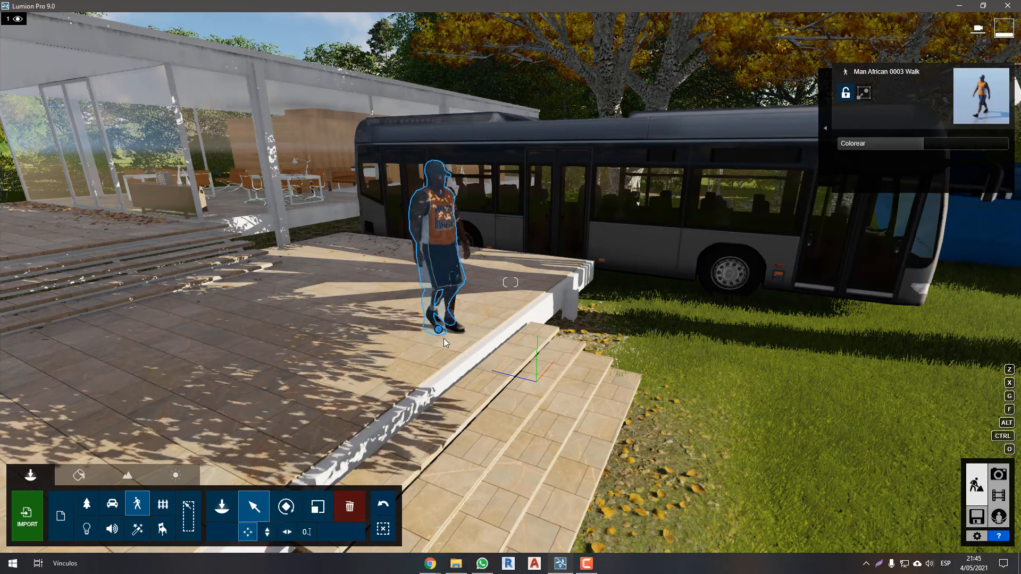
{"action": "mouse_move", "coordinate": [445, 343]}
{"action": "left_mouse_down"}
{"action": "mouse_move", "coordinate": [622, 431]}
{"action": "mouse_move", "coordinate": [713, 450]}
{"action": "mouse_move", "coordinate": [606, 447]}
{"action": "mouse_move", "coordinate": [676, 440]}
{"action": "mouse_move", "coordinate": [540, 394]}
{"action": "mouse_move", "coordinate": [428, 332]}
{"action": "mouse_move", "coordinate": [156, 256]}
{"action": "left_mouse_up"}
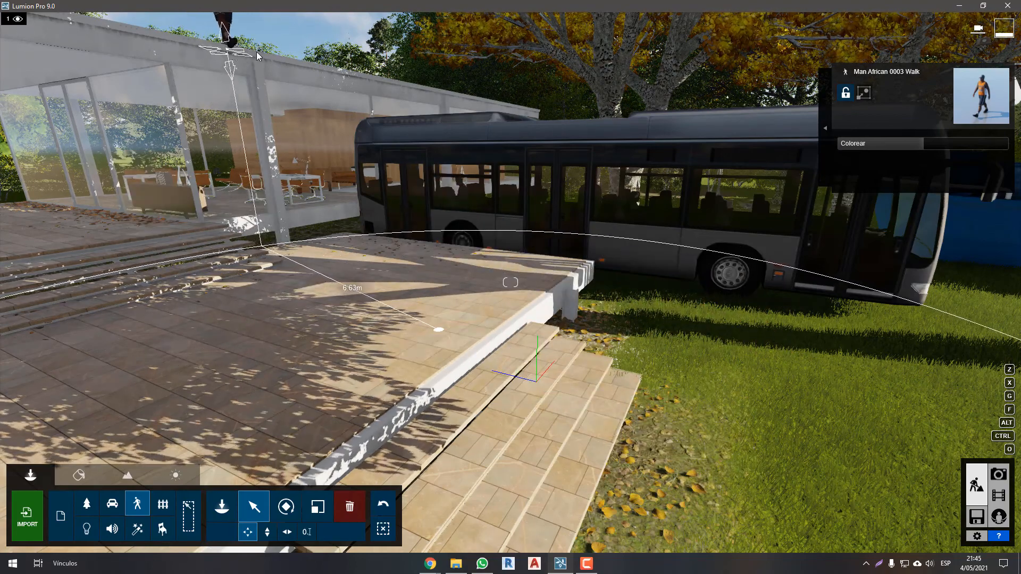
{"action": "left_click_drag", "start_coordinate": [452, 251], "coordinate": [286, 99]}
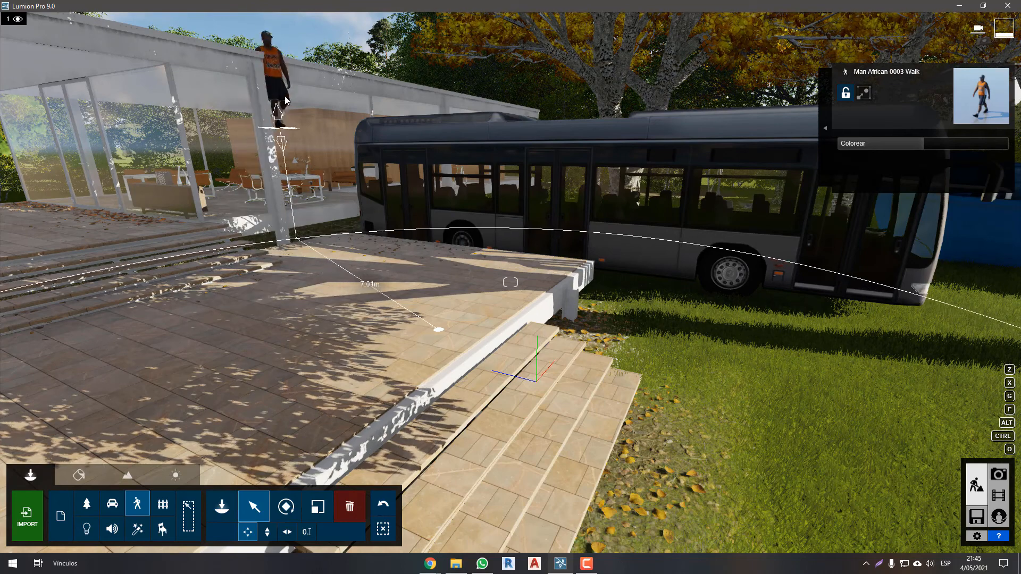
{"action": "left_click_drag", "start_coordinate": [331, 317], "coordinate": [429, 331]}
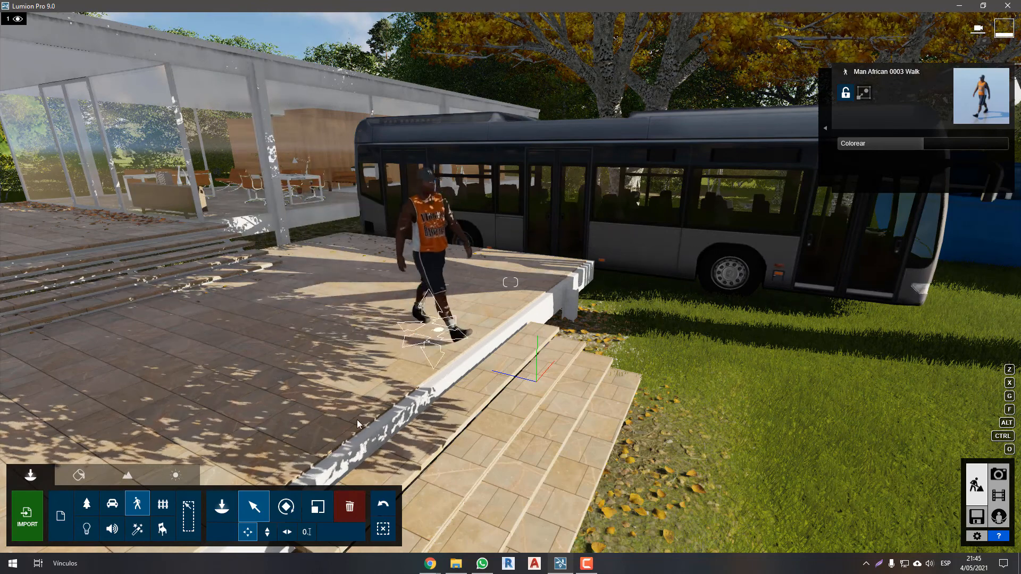
- Slide the walking man off the deck's edge at deck height with horizontal movement and bring him back onto the deck
{"action": "left_click", "coordinate": [287, 536]}
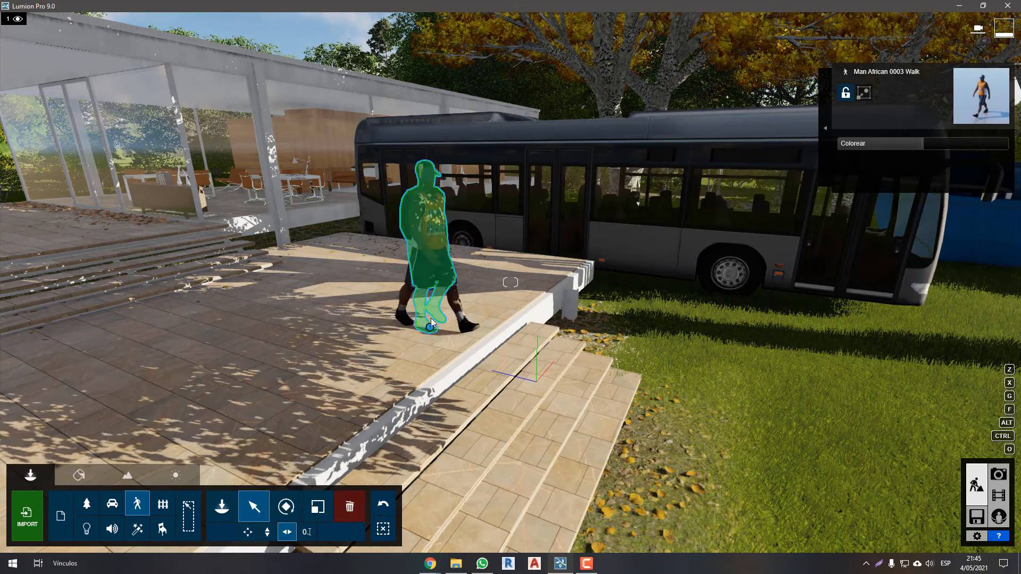
{"action": "left_click_drag", "start_coordinate": [457, 326], "coordinate": [515, 335]}
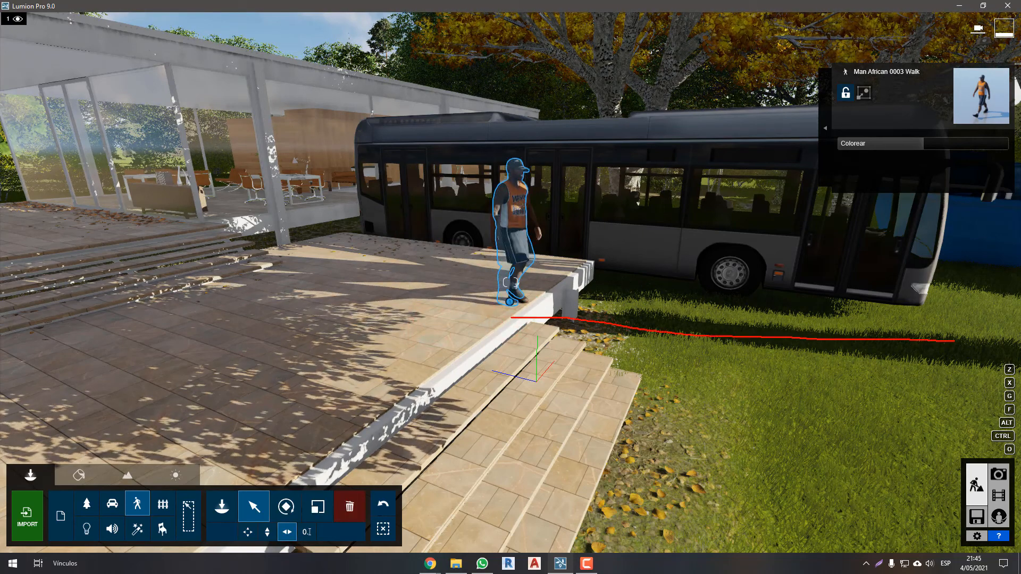
{"action": "key", "text": "Escape"}
{"action": "left_click_drag", "start_coordinate": [509, 301], "coordinate": [652, 320]}
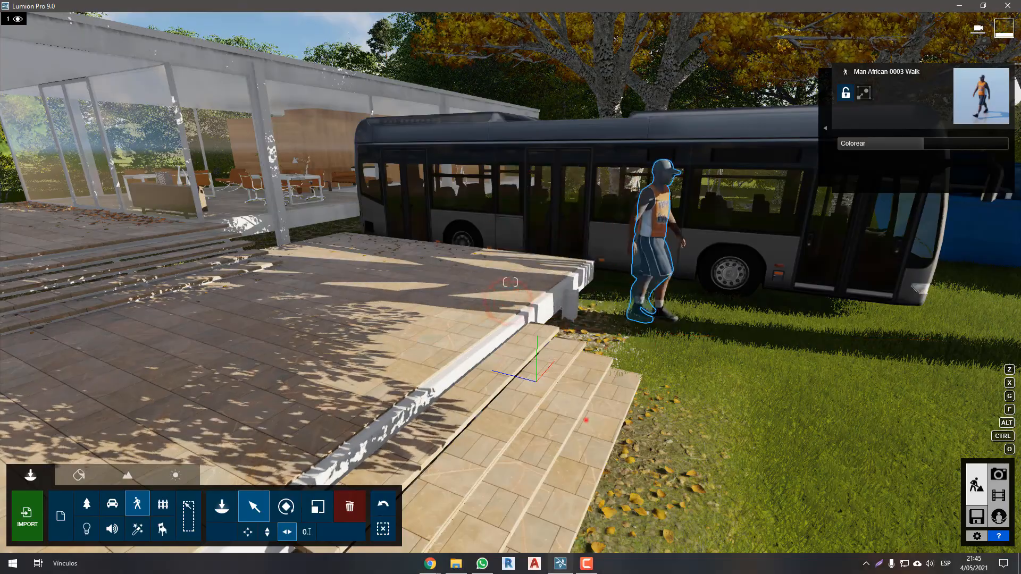
{"action": "mouse_move", "coordinate": [586, 421]}
{"action": "right_mouse_down"}
{"action": "mouse_move", "coordinate": [604, 409]}
{"action": "mouse_move", "coordinate": [588, 419]}
{"action": "right_mouse_up"}
{"action": "key", "text": "e"}
{"action": "key", "text": "q"}
{"action": "left_click_drag", "start_coordinate": [627, 345], "coordinate": [475, 331]}
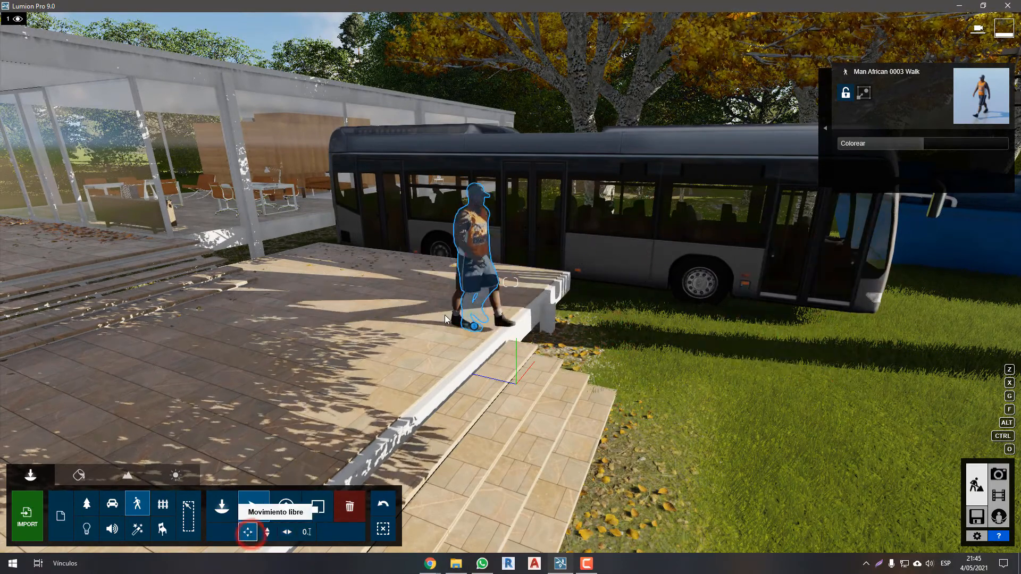
- Move the walking man up against the side of the bus and back onto the deck
{"action": "left_click_drag", "start_coordinate": [474, 330], "coordinate": [653, 234]}
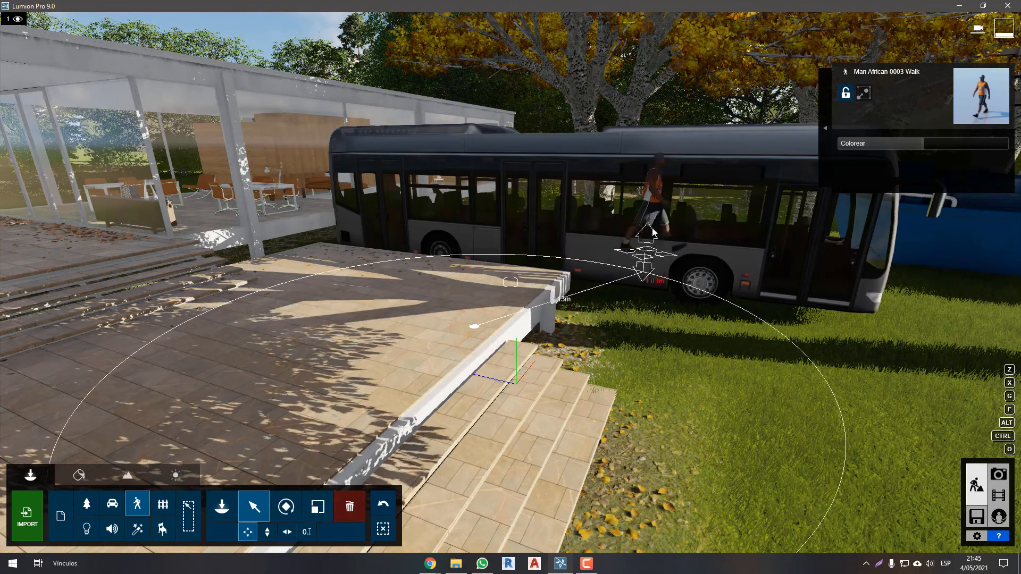
{"action": "left_click_drag", "start_coordinate": [629, 291], "coordinate": [430, 320]}
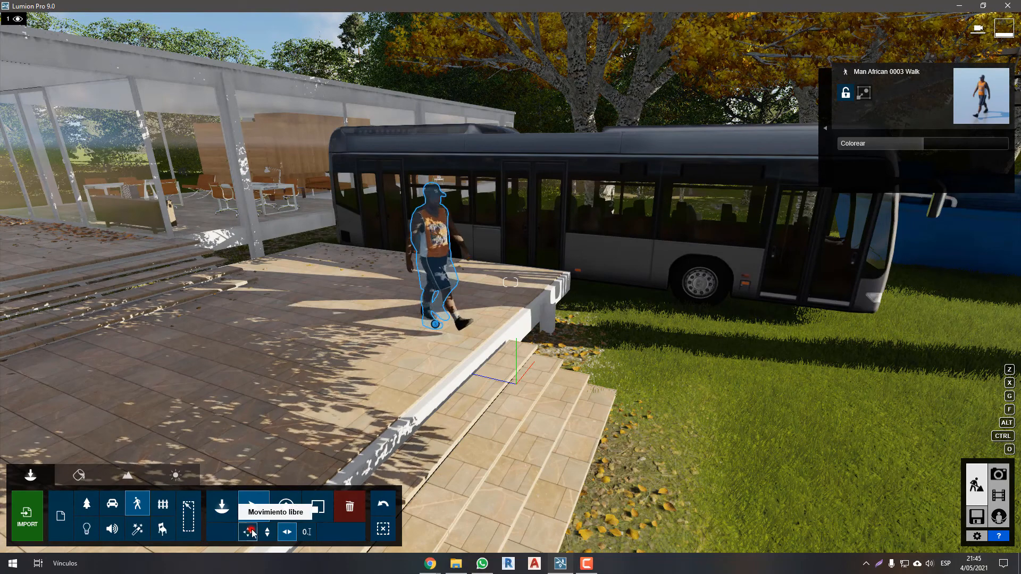
{"action": "key", "text": "ctrl"}
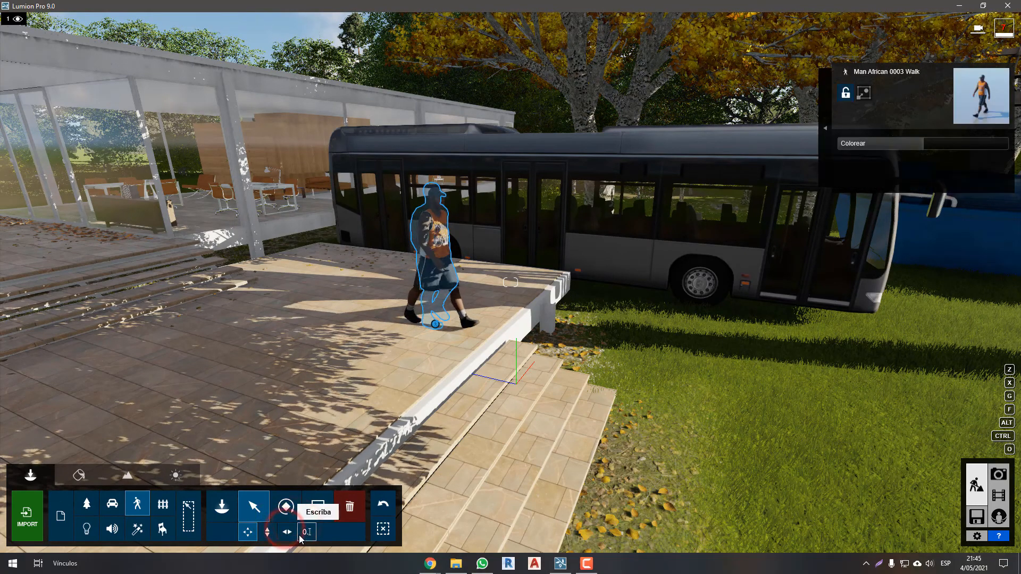
- Move the walking man off the deck beside the steps with free movement, decline Sticky Keys, and return him to the deck
{"action": "left_click_drag", "start_coordinate": [437, 326], "coordinate": [559, 345]}
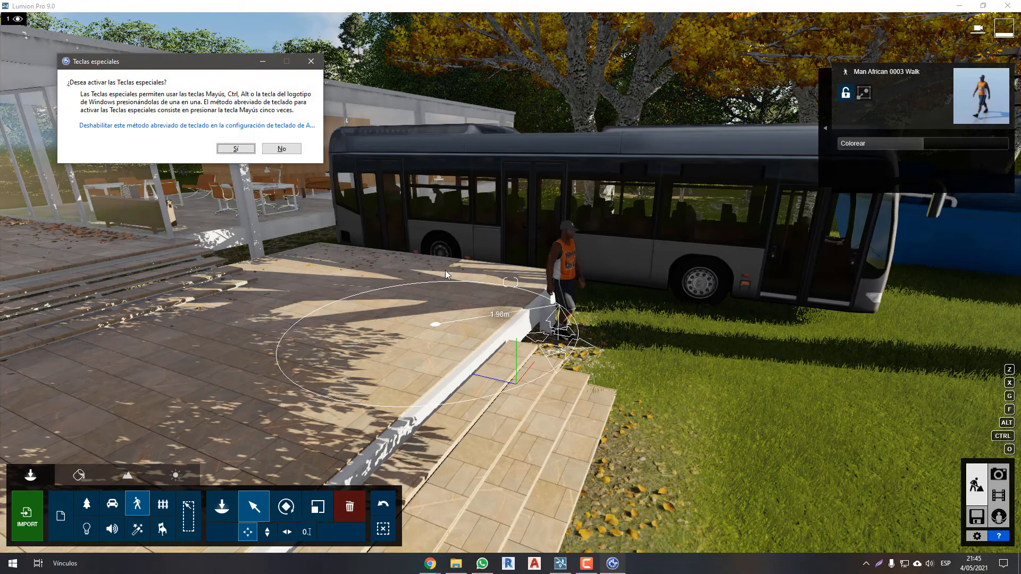
{"action": "left_click", "coordinate": [279, 150]}
{"action": "left_click", "coordinate": [577, 336]}
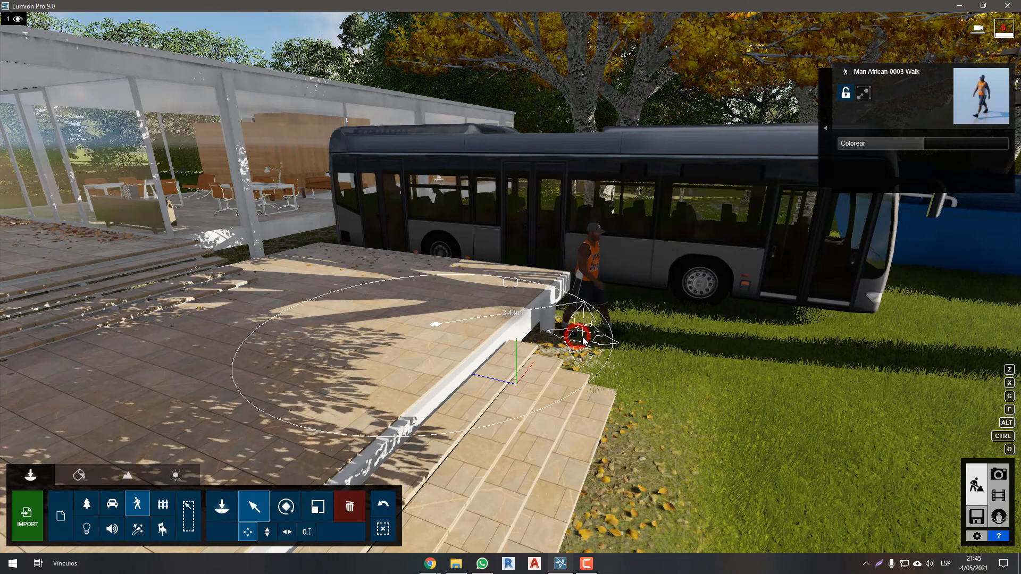
{"action": "mouse_move", "coordinate": [583, 342]}
{"action": "left_mouse_down", "text": "shift"}
{"action": "mouse_move", "coordinate": [501, 318]}
{"action": "mouse_move", "coordinate": [589, 337]}
{"action": "left_mouse_up", "text": "shift"}
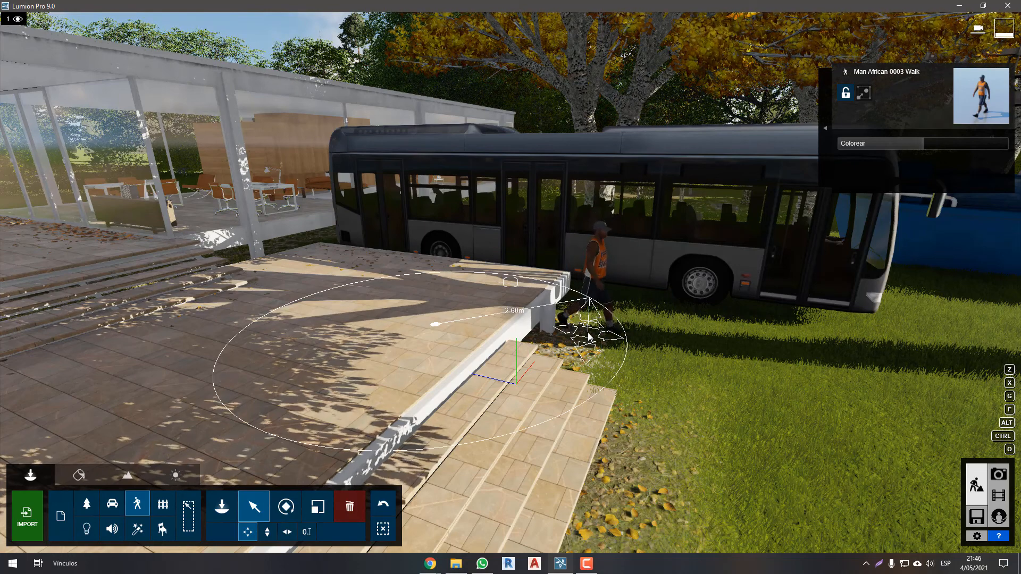
{"action": "key", "text": "shift"}
{"action": "left_click_drag", "start_coordinate": [588, 338], "coordinate": [267, 263]}
{"action": "left_click_drag", "start_coordinate": [195, 294], "coordinate": [461, 311]}
- Rotate the walking man in place on the deck with the heading rotation tool
{"action": "key", "text": "w"}
{"action": "right_click_drag", "start_coordinate": [473, 306], "coordinate": [471, 322]}
{"action": "left_click", "coordinate": [484, 283]}
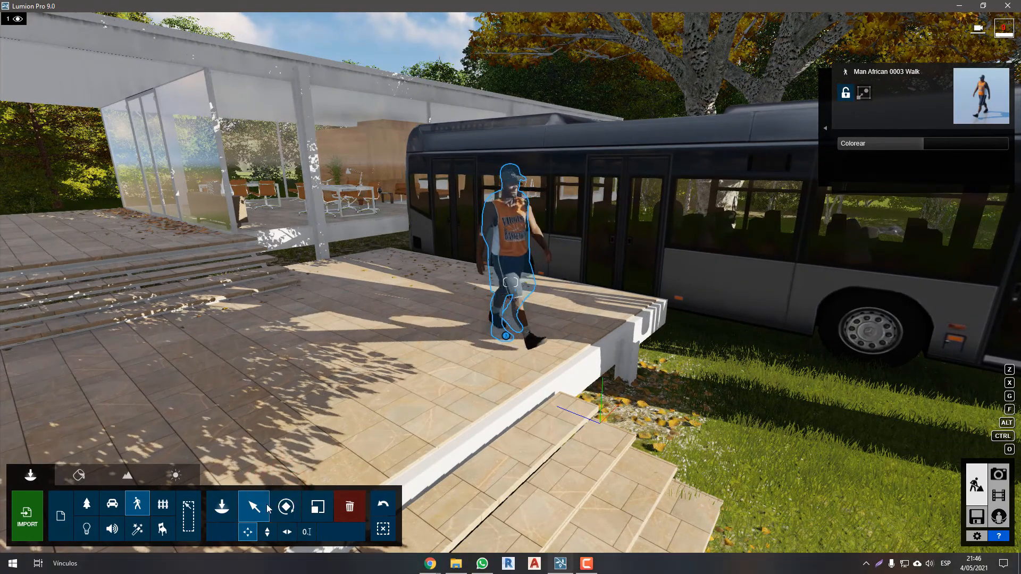
{"action": "left_click", "coordinate": [286, 506]}
{"action": "right_click_drag", "start_coordinate": [524, 392], "coordinate": [522, 389]}
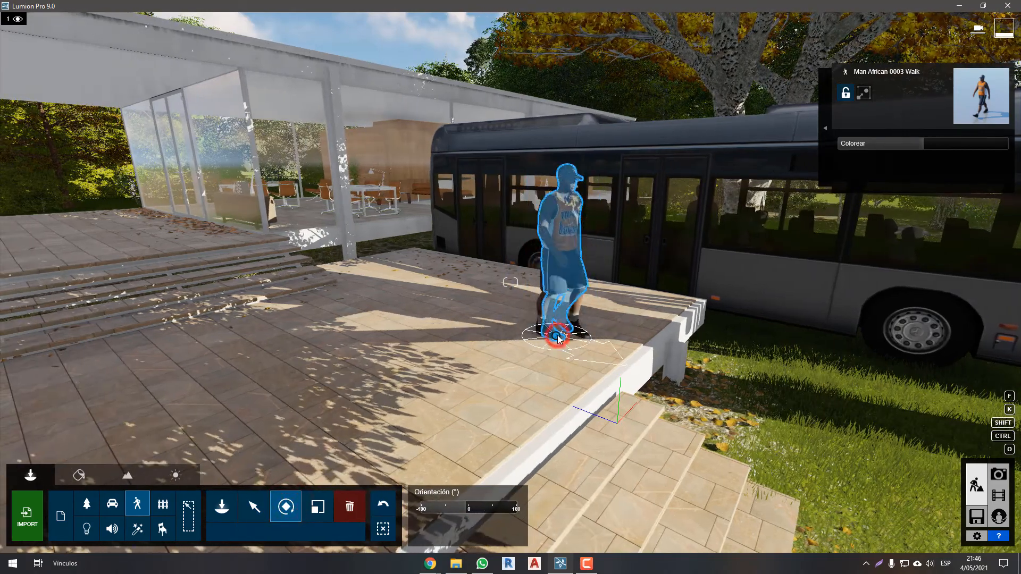
{"action": "left_click_drag", "start_coordinate": [557, 337], "coordinate": [622, 365]}
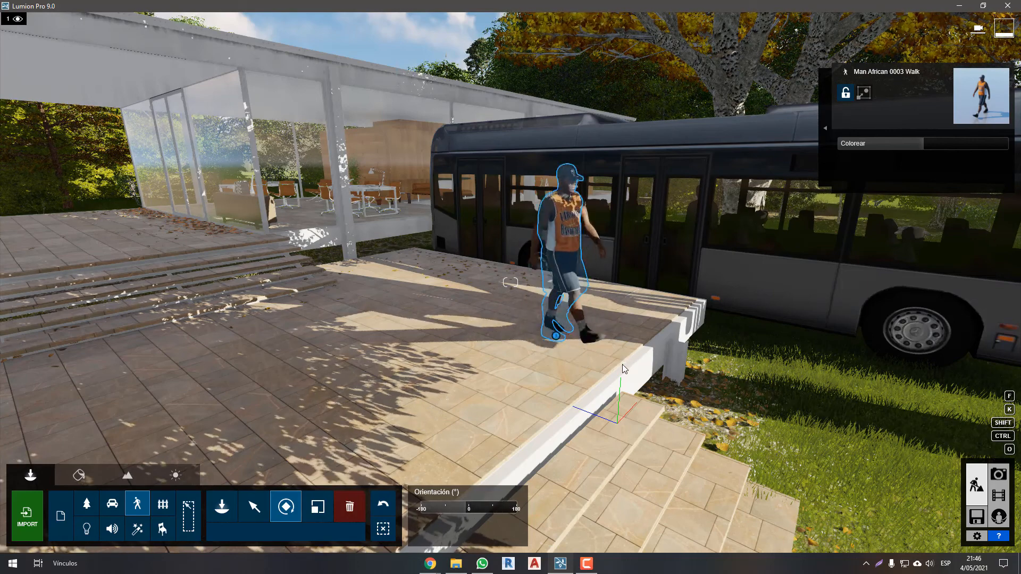
- Enable selection of all categories, then select the walking man and move him back from the far corner of the deck
{"action": "left_click", "coordinate": [190, 512]}
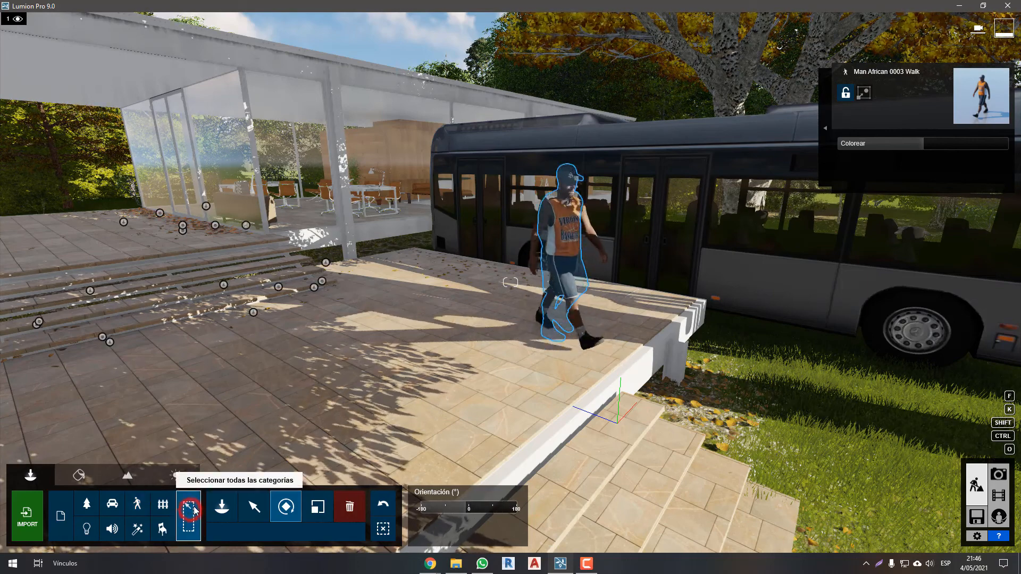
{"action": "left_click", "coordinate": [254, 506]}
{"action": "left_click", "coordinate": [555, 335]}
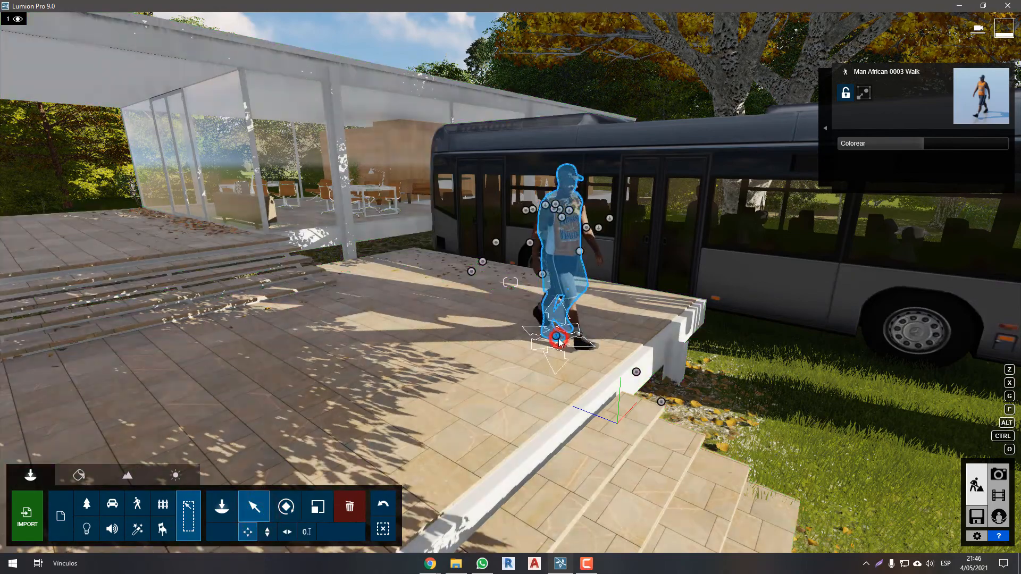
{"action": "right_click_drag", "start_coordinate": [433, 387], "coordinate": [433, 388]}
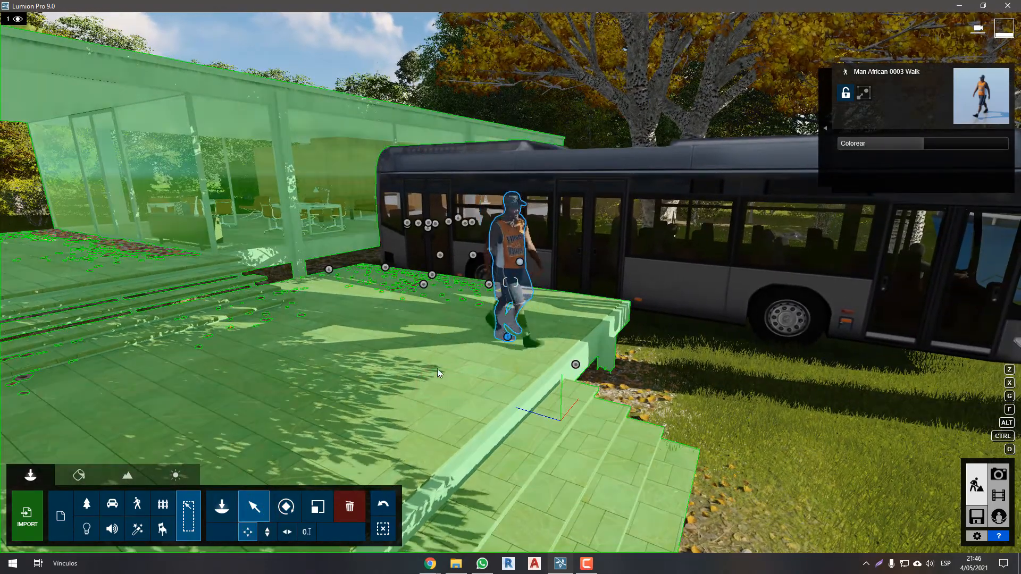
{"action": "left_click_drag", "start_coordinate": [508, 339], "coordinate": [475, 366]}
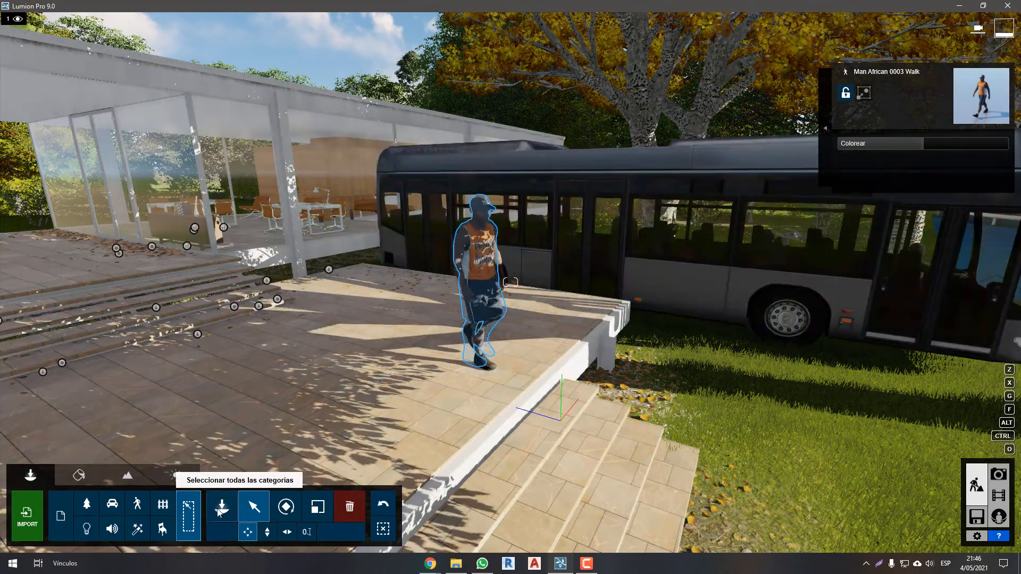
- Enlarge the walking man on the deck with the Scale tool
{"action": "left_click", "coordinate": [228, 505]}
{"action": "left_click", "coordinate": [252, 512]}
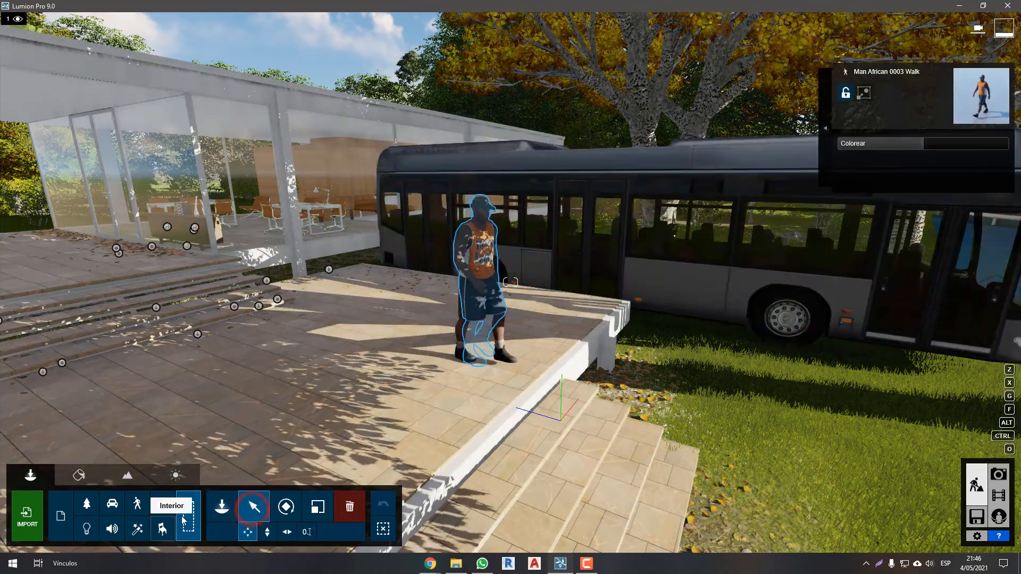
{"action": "right_click_drag", "start_coordinate": [406, 410], "coordinate": [375, 369]}
{"action": "key", "text": "d"}
{"action": "key", "text": "d"}
{"action": "key", "text": "d"}
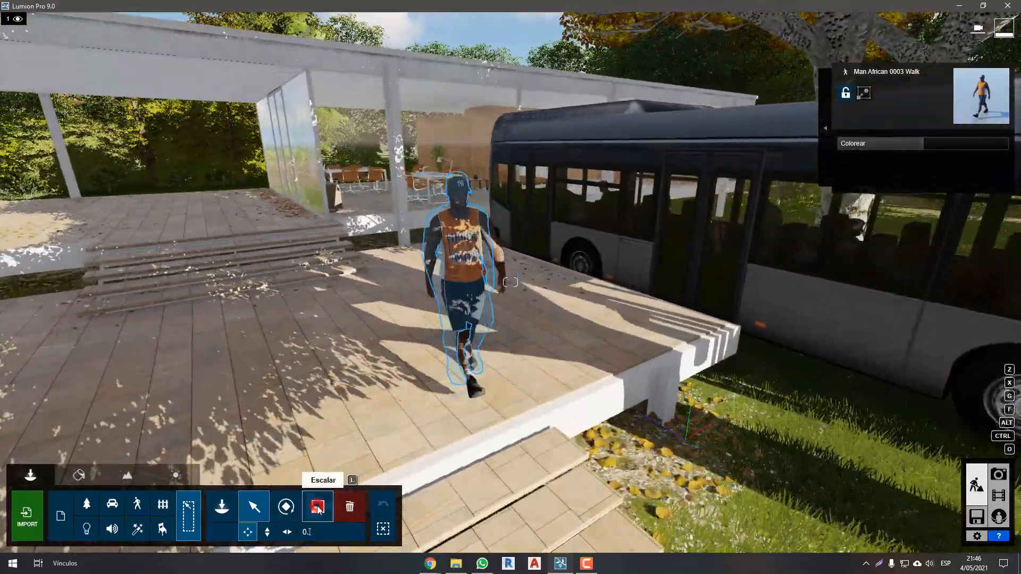
{"action": "left_click", "coordinate": [318, 506]}
{"action": "key", "text": "a"}
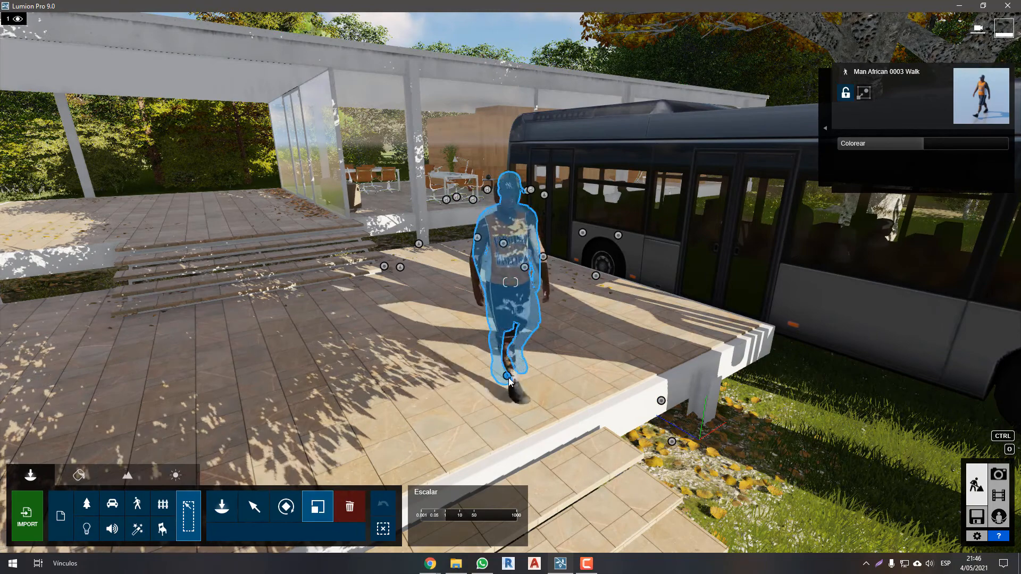
{"action": "left_click_drag", "start_coordinate": [509, 379], "coordinate": [548, 380]}
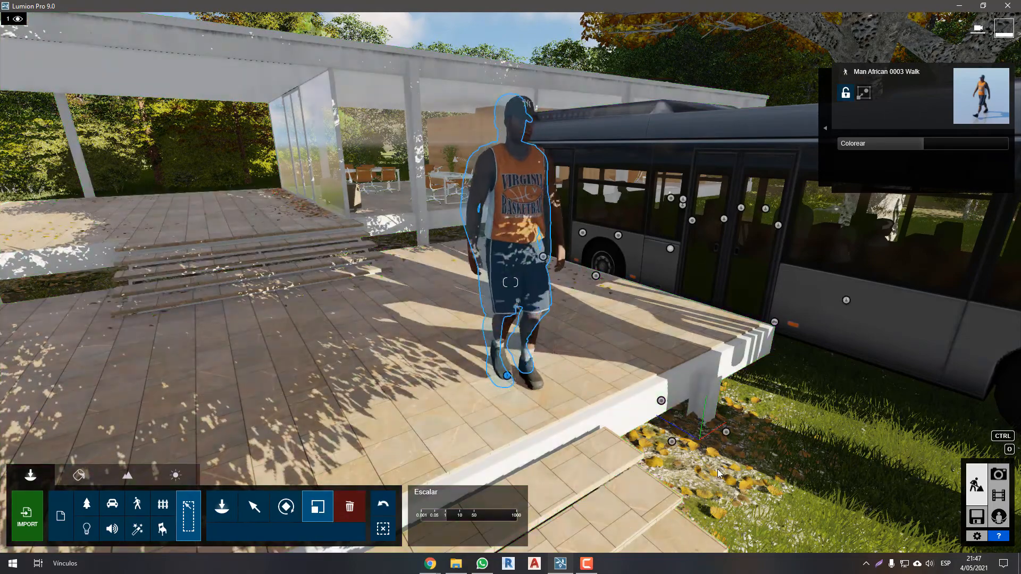
- Set the walking man's scale to 1.0x
{"action": "left_click", "coordinate": [287, 507]}
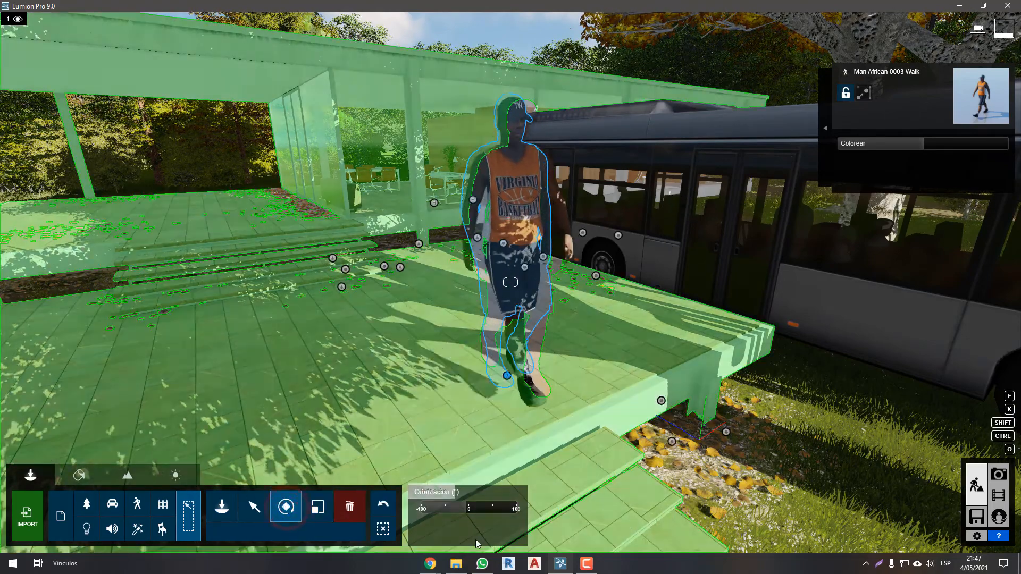
{"action": "left_click", "coordinate": [418, 492], "text": "ctrl"}
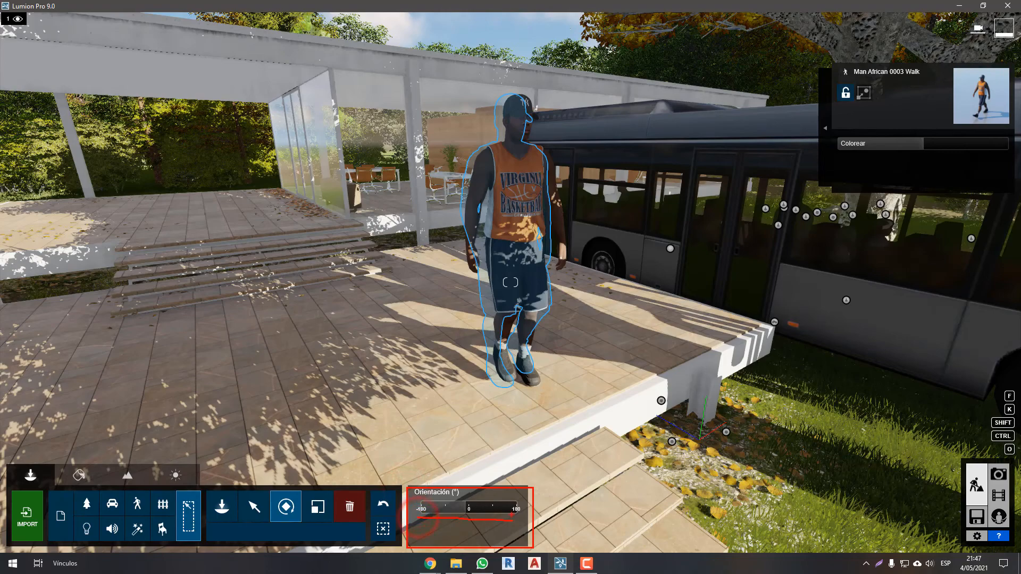
{"action": "left_click", "coordinate": [319, 508]}
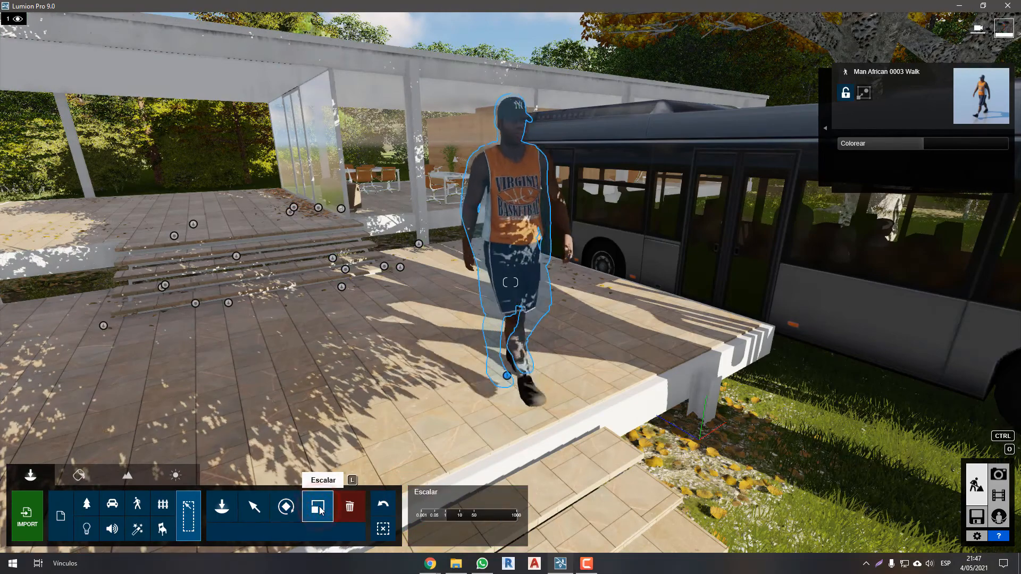
{"action": "mouse_move", "coordinate": [445, 516]}
{"action": "left_mouse_down"}
{"action": "mouse_move", "coordinate": [471, 517]}
{"action": "mouse_move", "coordinate": [446, 519]}
{"action": "left_mouse_up"}
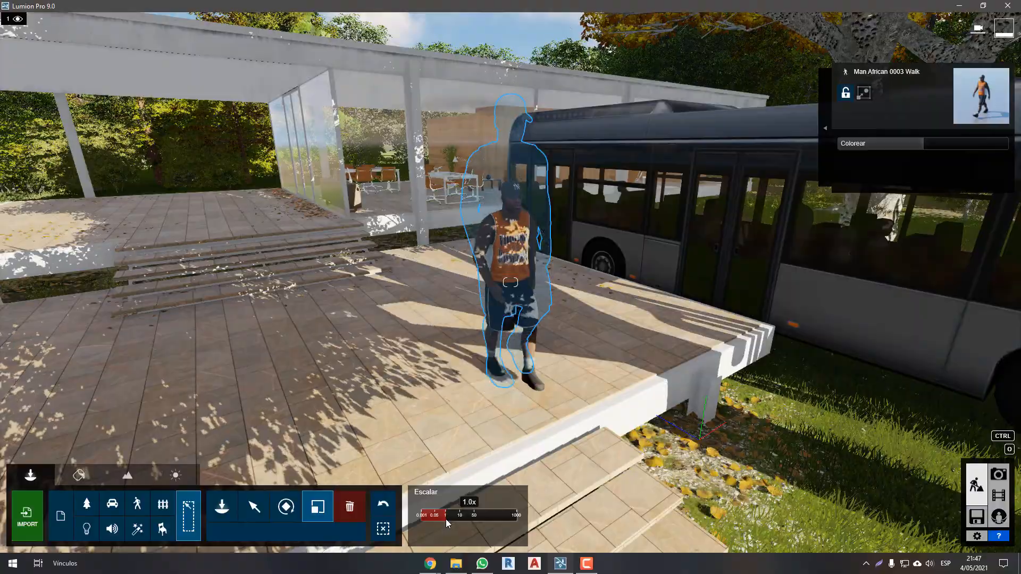
- Set the walking man's scale to about 1.1x and clear the selection
{"action": "right_click_drag", "start_coordinate": [496, 407], "coordinate": [458, 404]}
{"action": "key", "text": "s"}
{"action": "key", "text": "w"}
{"action": "key", "text": "d"}
{"action": "key", "text": "w"}
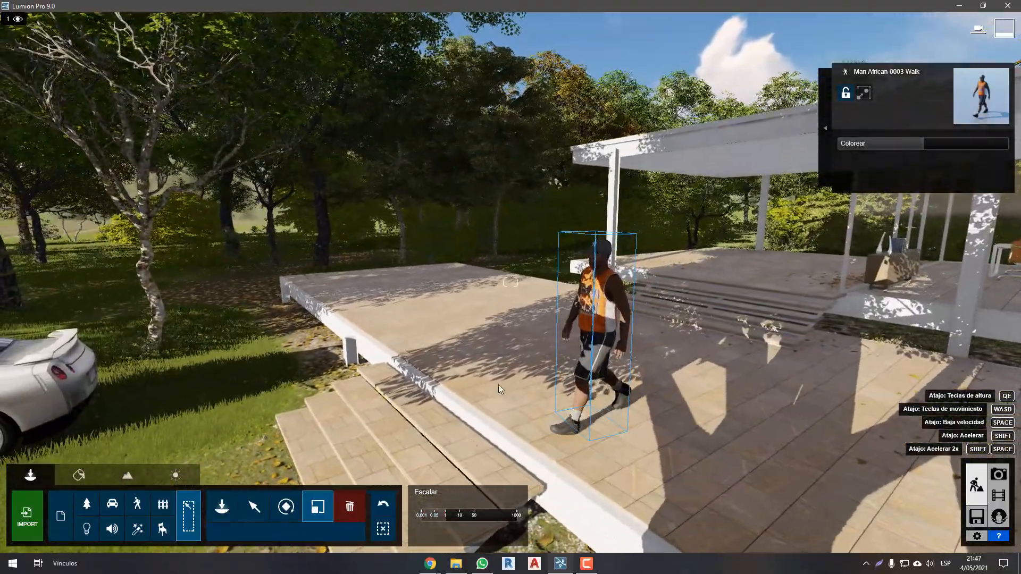
{"action": "mouse_move", "coordinate": [451, 514]}
{"action": "left_mouse_down"}
{"action": "mouse_move", "coordinate": [464, 513]}
{"action": "mouse_move", "coordinate": [450, 519]}
{"action": "left_mouse_up"}
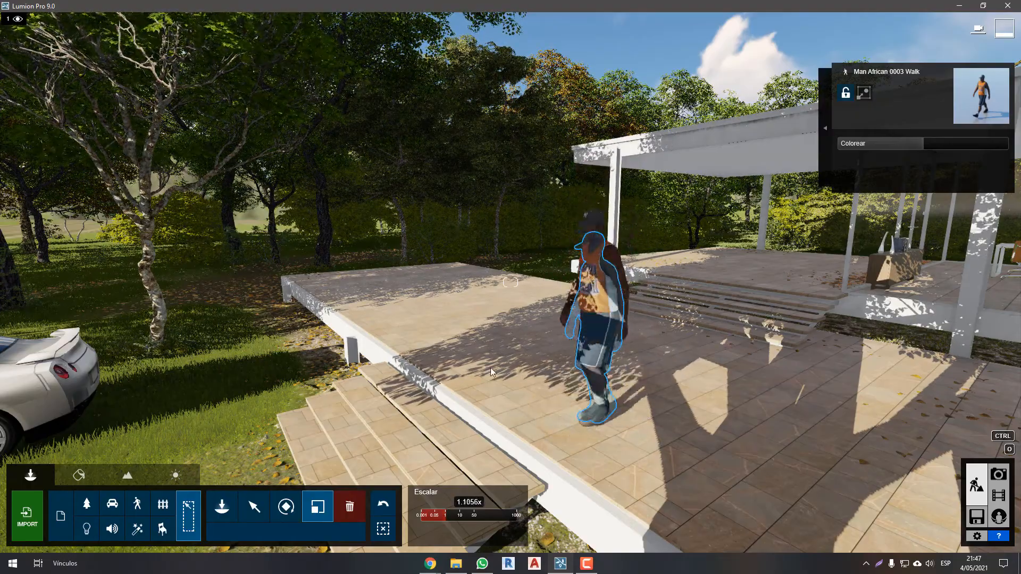
{"action": "left_click", "coordinate": [383, 529]}
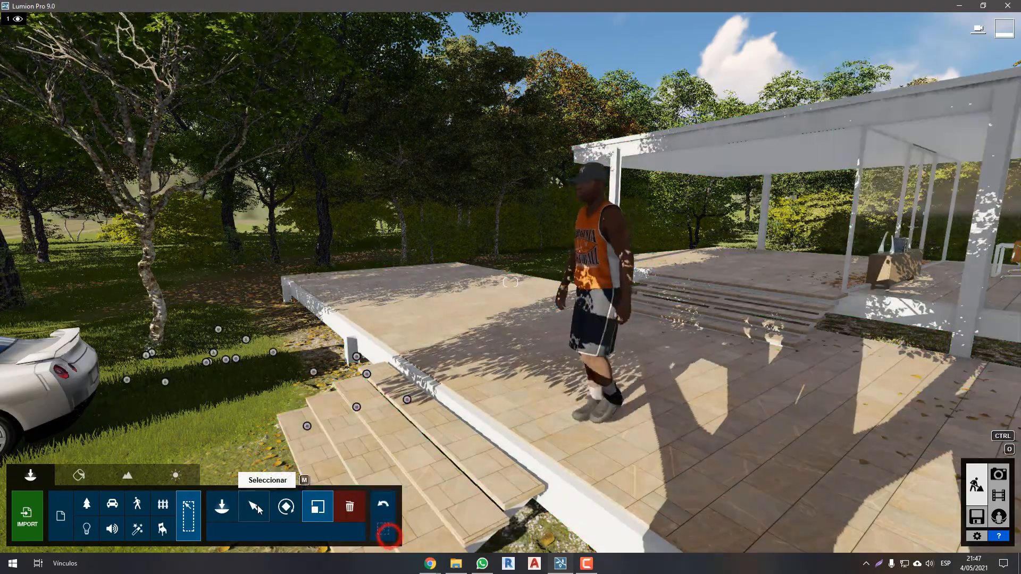
- Restrict selection to people and animals, and move the walking man off the deck onto the grass beside the steps
{"action": "left_click", "coordinate": [255, 507]}
{"action": "right_click_drag", "start_coordinate": [327, 446], "coordinate": [415, 436]}
{"action": "key", "text": "s"}
{"action": "key", "text": "s"}
{"action": "key", "text": "d"}
{"action": "key", "text": "d"}
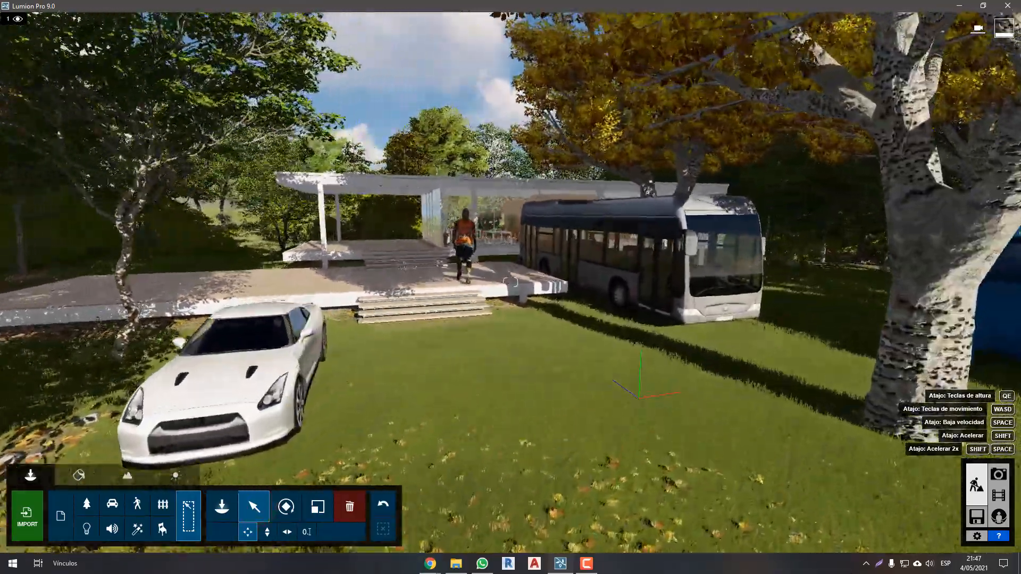
{"action": "key", "text": "w"}
{"action": "key", "text": "a"}
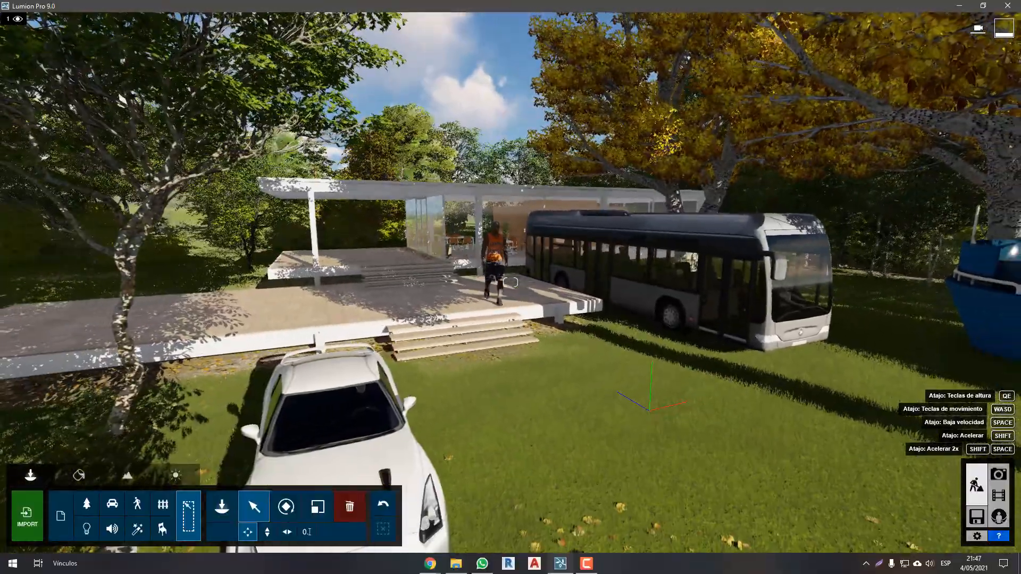
{"action": "key", "text": "w"}
{"action": "key", "text": "w"}
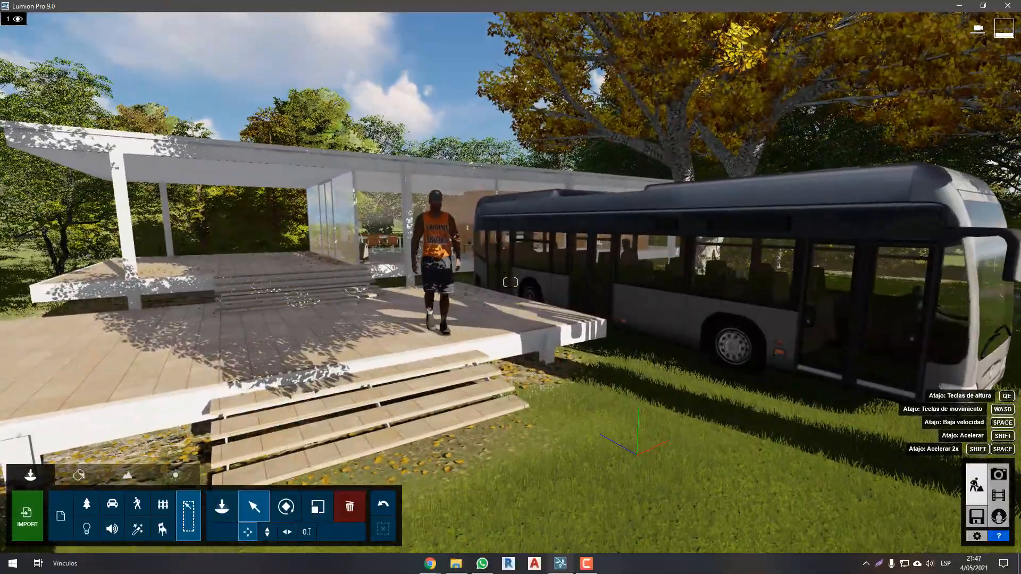
{"action": "key", "text": "s"}
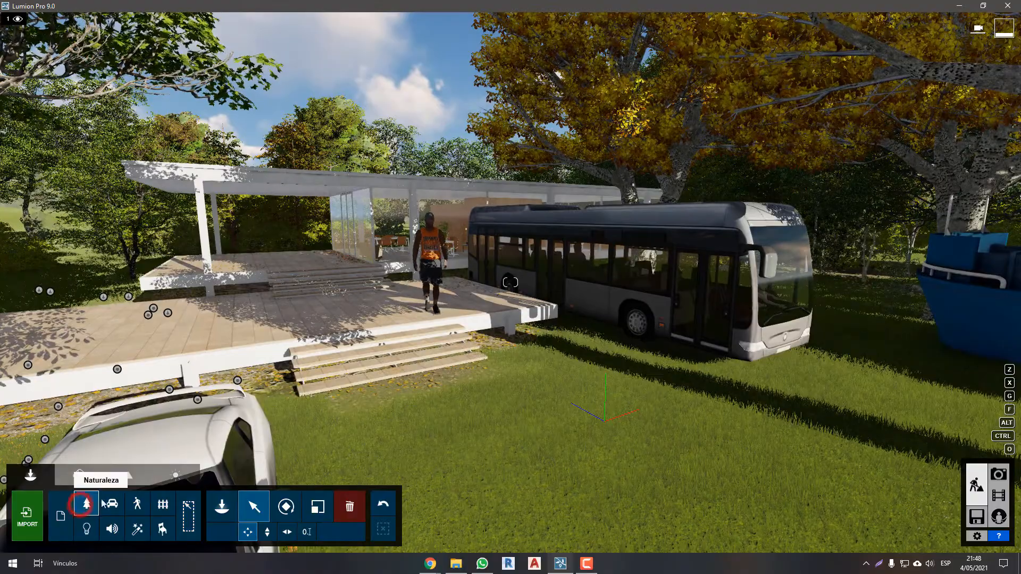
{"action": "key", "text": "w"}
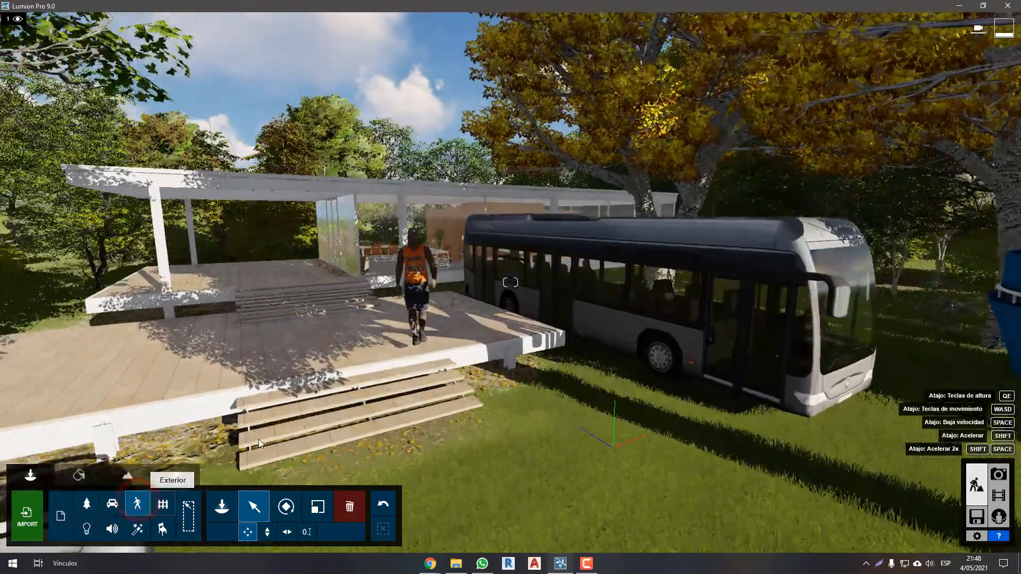
{"action": "left_click", "coordinate": [418, 357]}
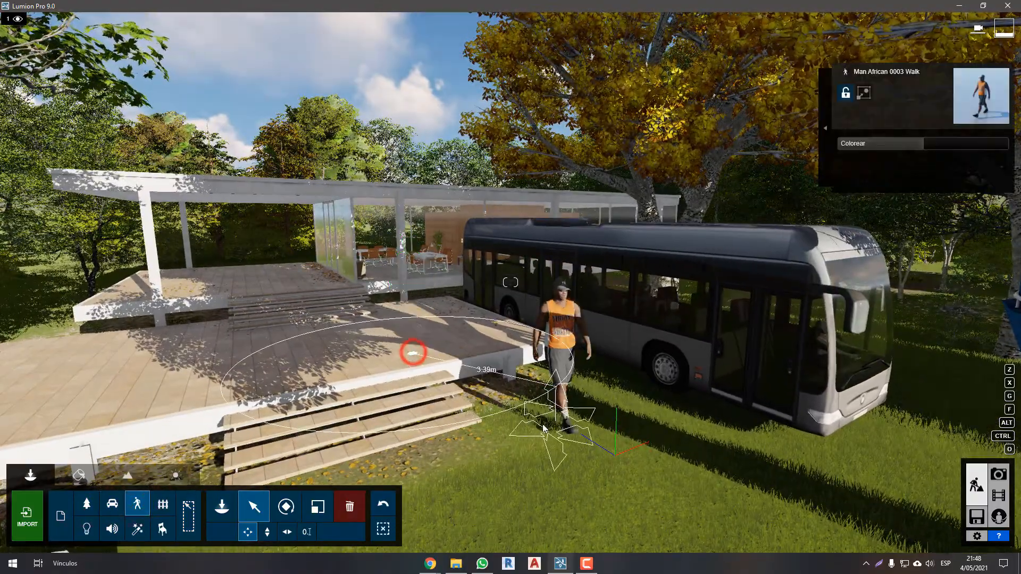
- Limit selection to transport objects, reposition the bus alongside the deck, and deselect it
{"action": "key", "text": "d"}
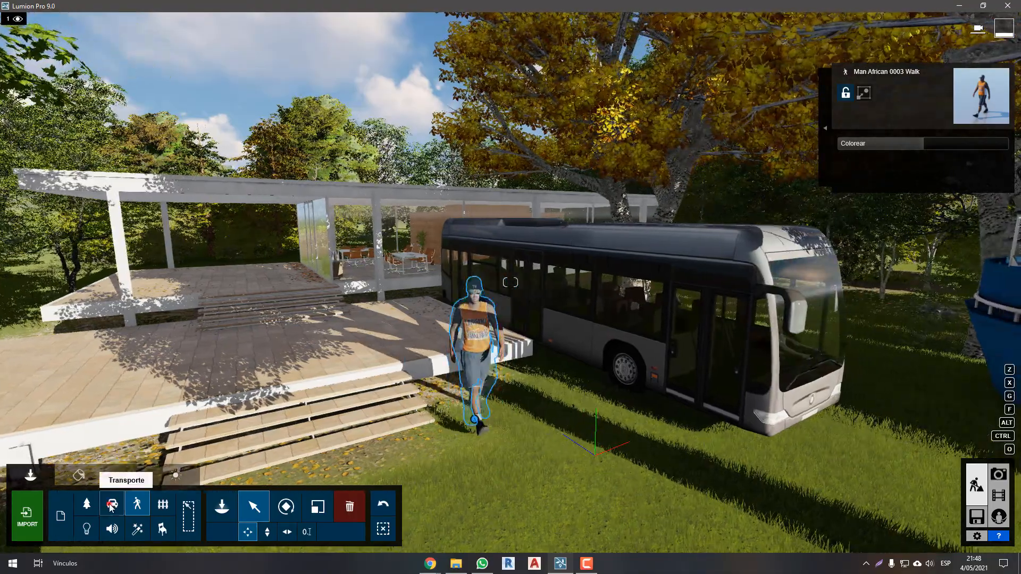
{"action": "left_click_drag", "start_coordinate": [571, 381], "coordinate": [599, 348]}
{"action": "right_click_drag", "start_coordinate": [509, 451], "coordinate": [407, 528]}
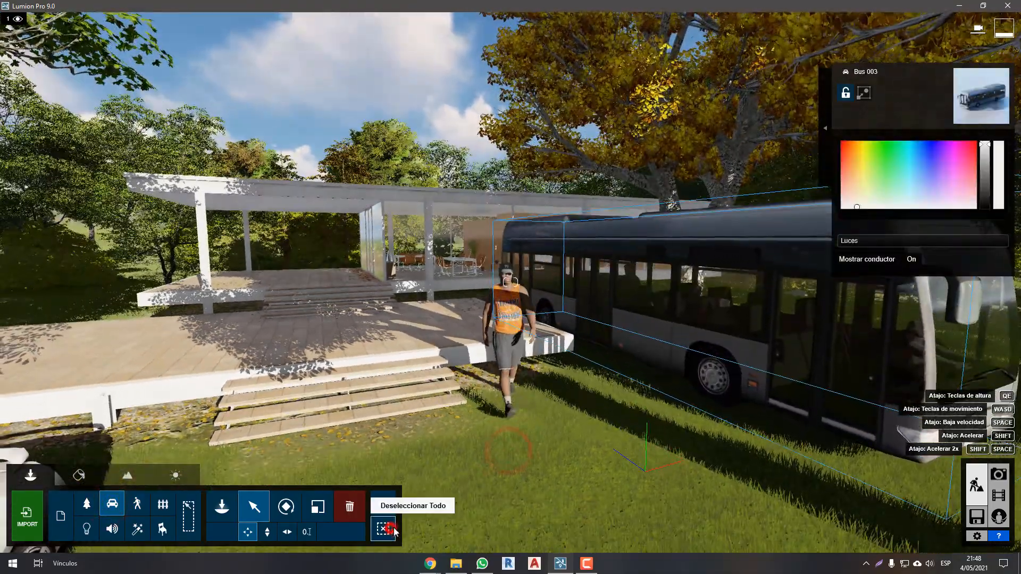
{"action": "left_click", "coordinate": [383, 528]}
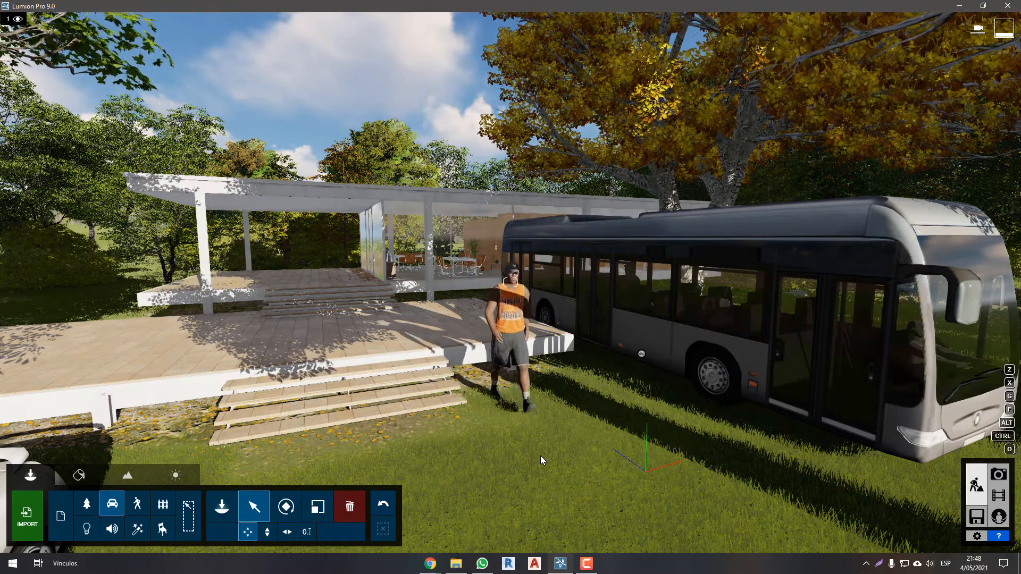
- Box-select the bus area with only transport objects selectable, then clear the selection
{"action": "left_click_drag", "start_coordinate": [419, 312], "coordinate": [669, 451]}
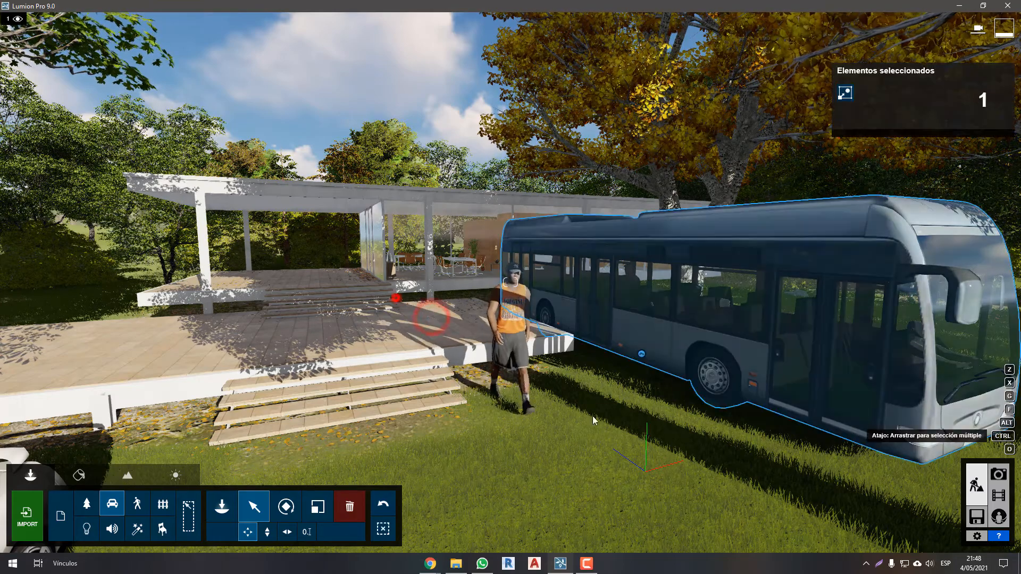
{"action": "left_click", "coordinate": [636, 456]}
{"action": "left_click", "coordinate": [575, 434]}
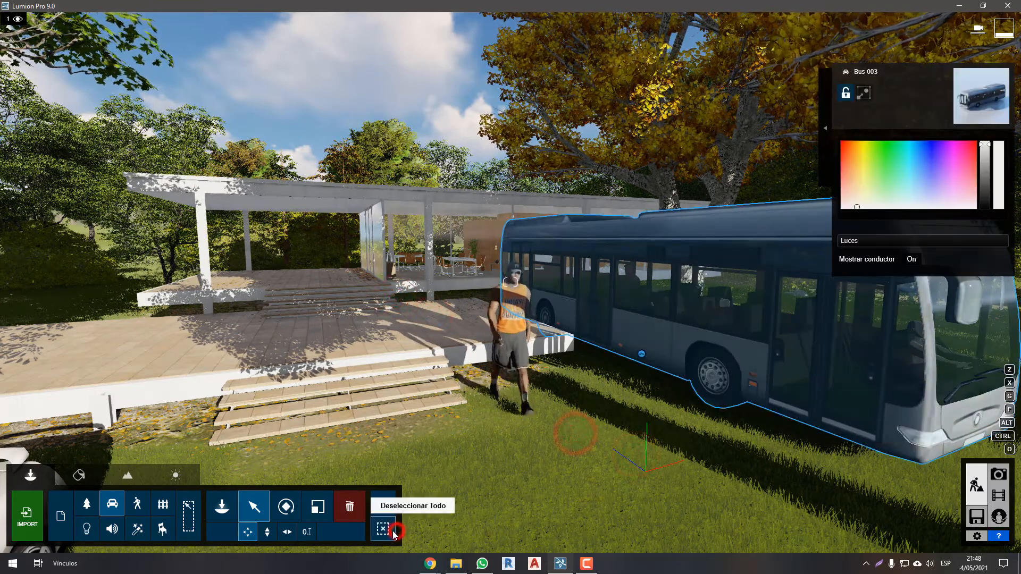
{"action": "left_click", "coordinate": [384, 528]}
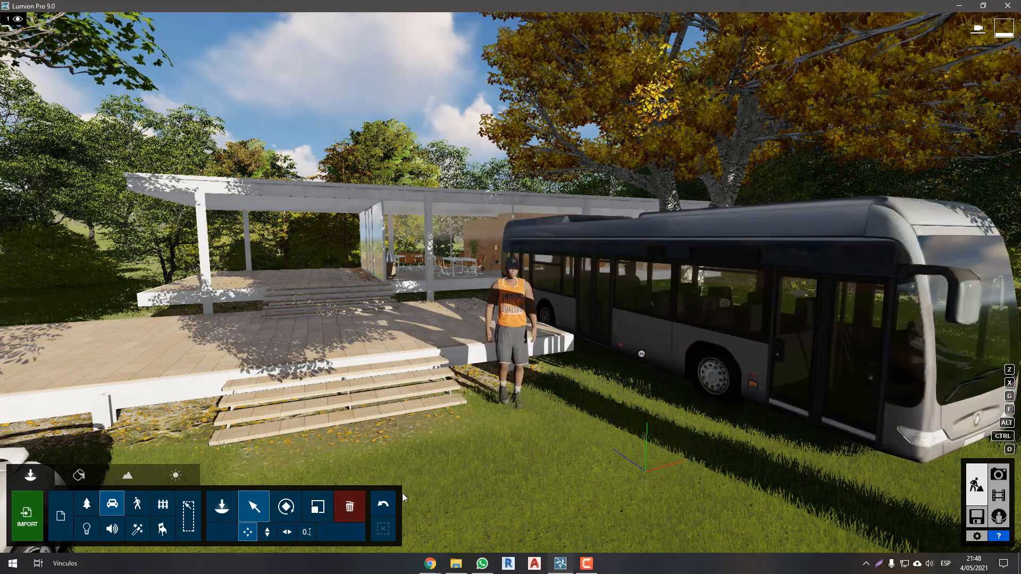
- Enable selection of all categories and box-select the house, bus, walking man and surrounding objects from above
{"action": "left_click", "coordinate": [196, 515]}
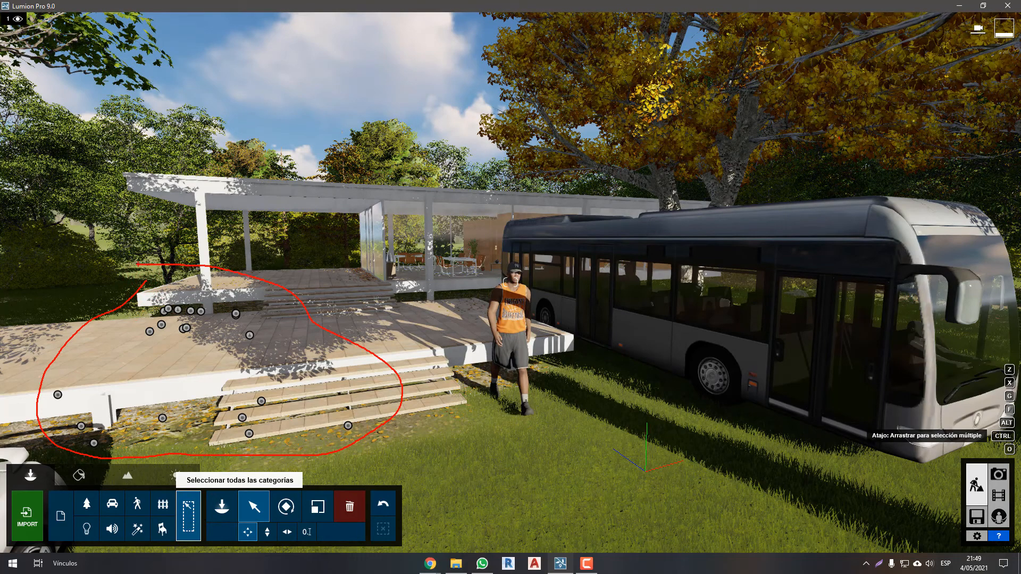
{"action": "key", "text": "Escape"}
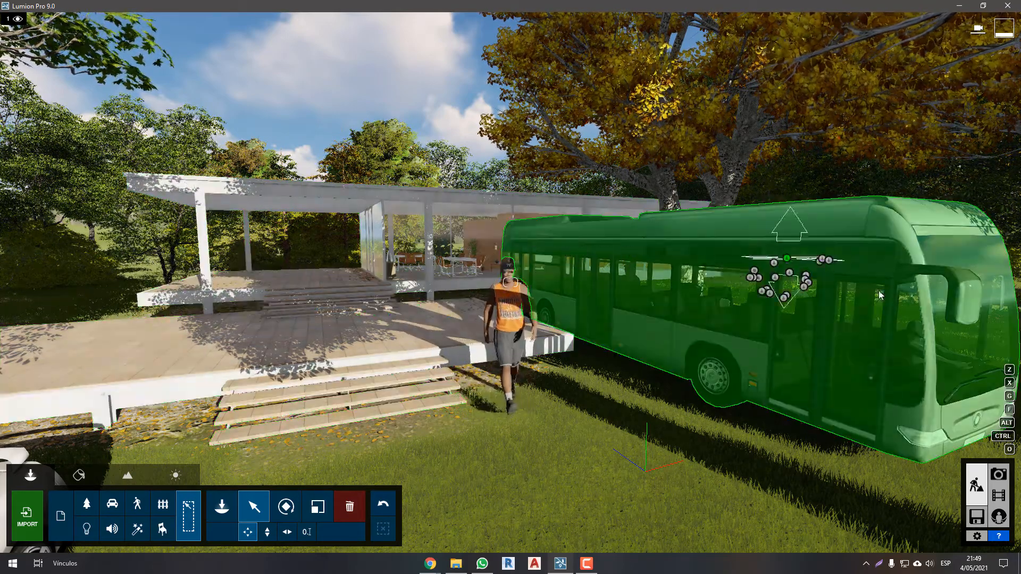
{"action": "right_click_drag", "start_coordinate": [593, 413], "coordinate": [577, 401]}
{"action": "key", "text": "q"}
{"action": "right_click_drag", "start_coordinate": [611, 304], "coordinate": [586, 388]}
{"action": "key", "text": "a"}
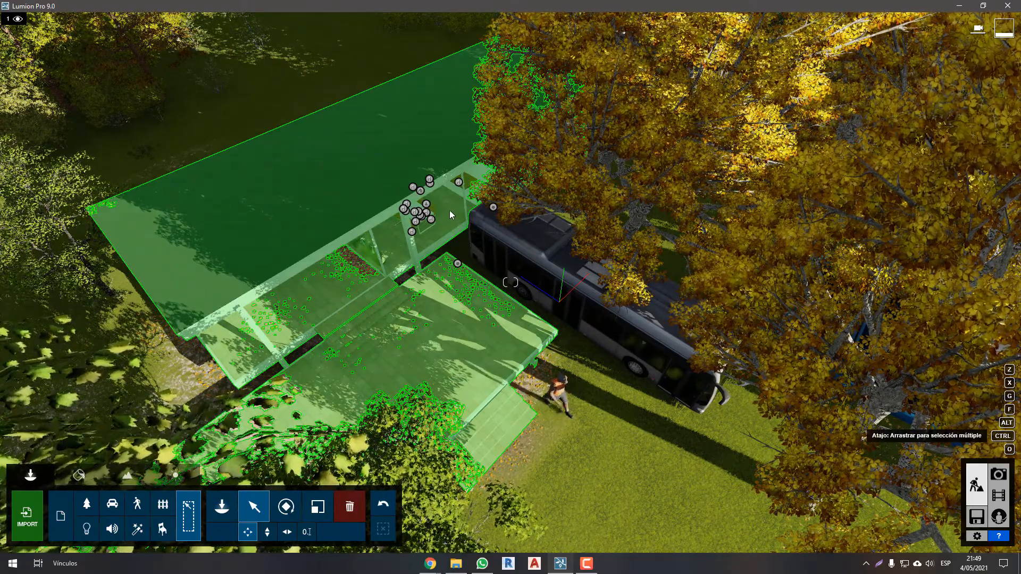
{"action": "left_click_drag", "start_coordinate": [442, 212], "coordinate": [800, 470], "text": "ctrl"}
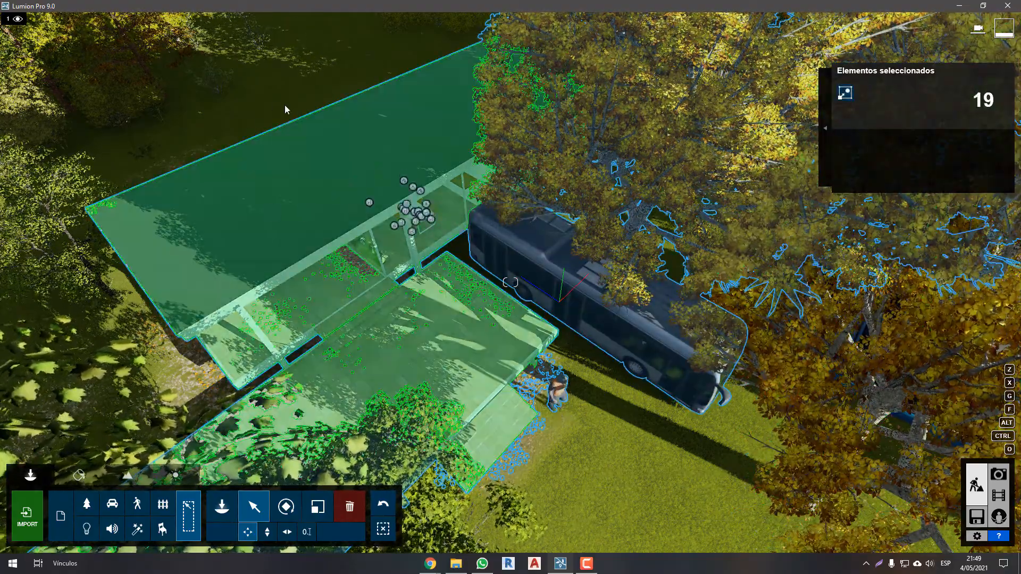
{"action": "left_click_drag", "start_coordinate": [233, 91], "coordinate": [496, 314], "text": "ctrl"}
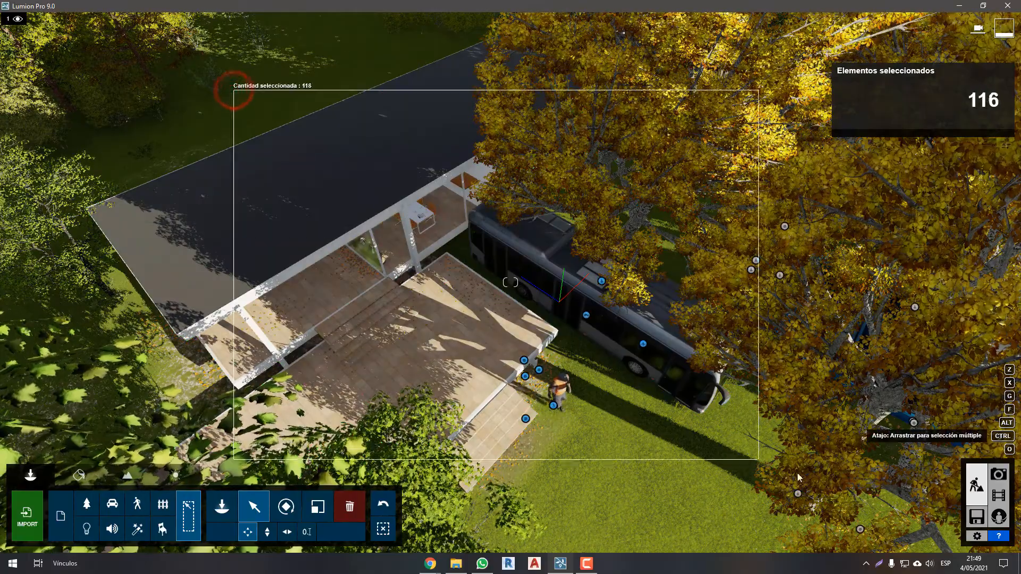
{"action": "left_click_drag", "start_coordinate": [798, 477], "coordinate": [807, 475], "text": "ctrl"}
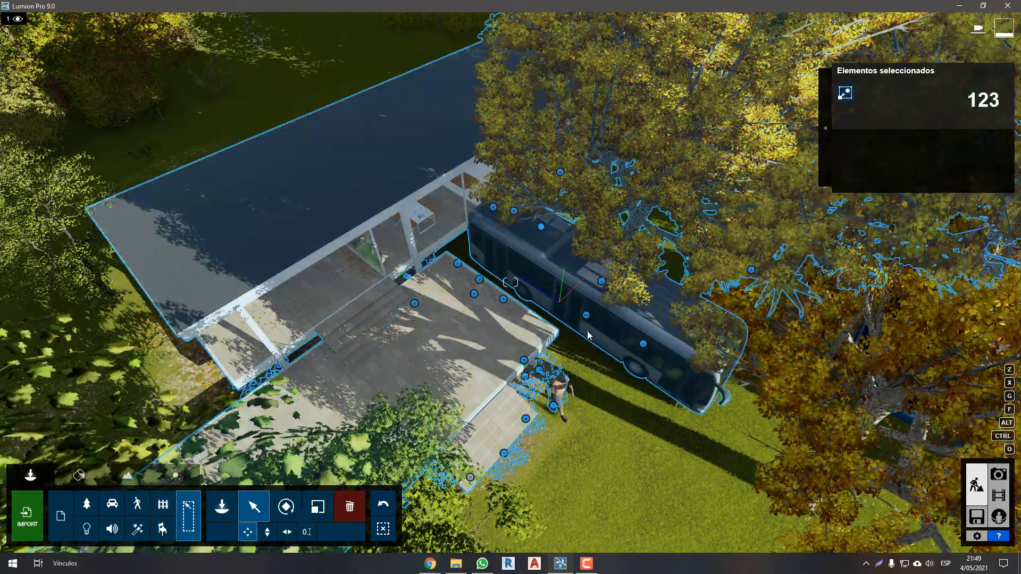
- Try to move the whole selected group together, then undo the move and deselect everything
{"action": "left_click_drag", "start_coordinate": [586, 320], "coordinate": [551, 206]}
{"action": "right_click_drag", "start_coordinate": [579, 351], "coordinate": [583, 274]}
{"action": "key", "text": "w"}
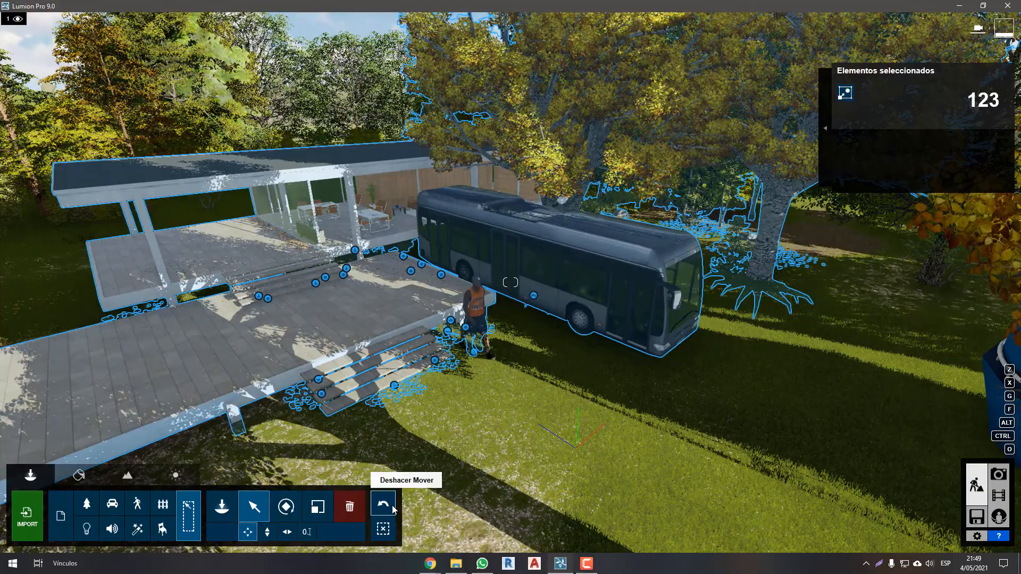
{"action": "left_click", "coordinate": [393, 509]}
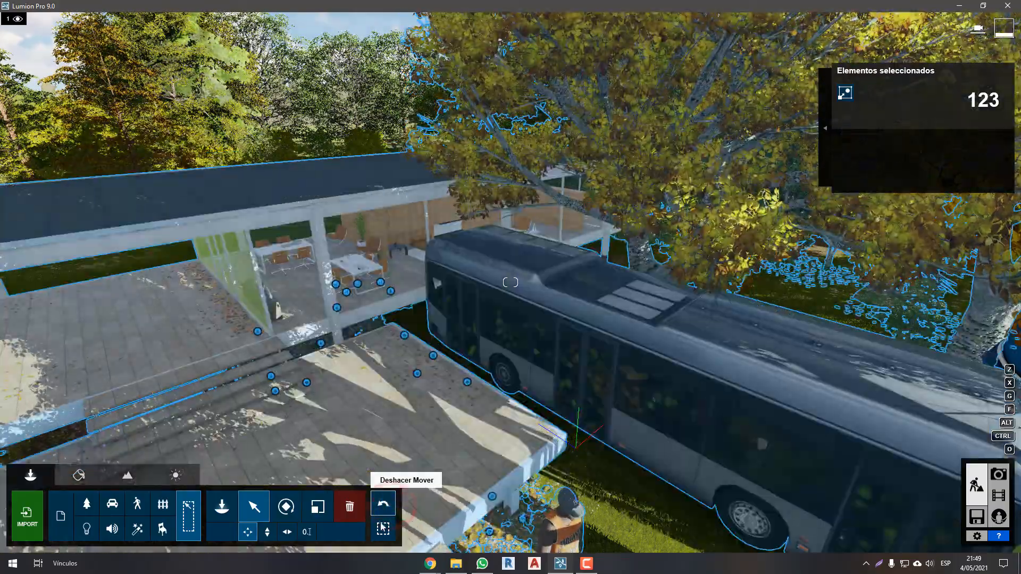
{"action": "left_click", "coordinate": [382, 526]}
{"action": "key", "text": "s"}
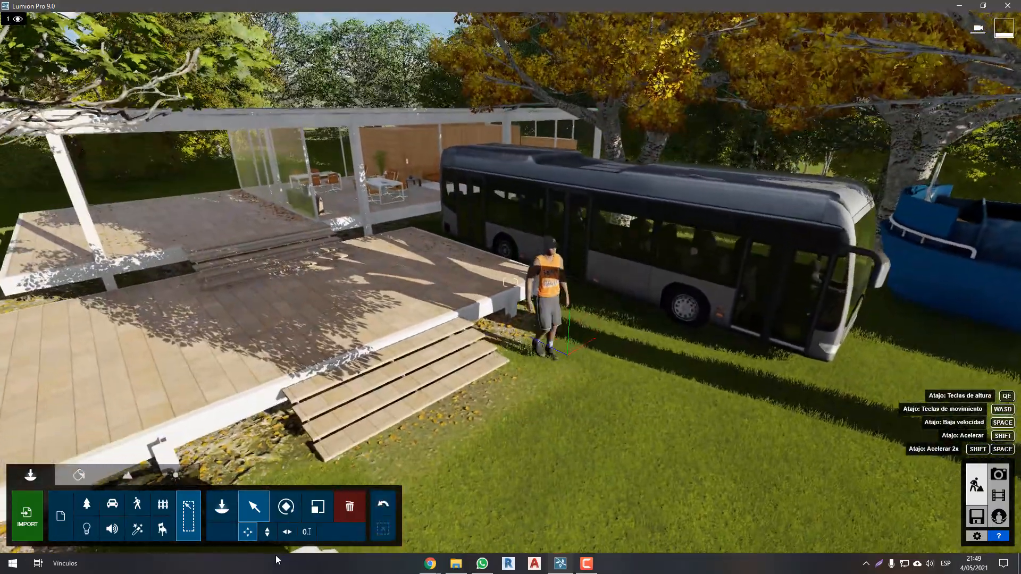
- Limit selection to exterior objects
{"action": "left_click", "coordinate": [268, 532]}
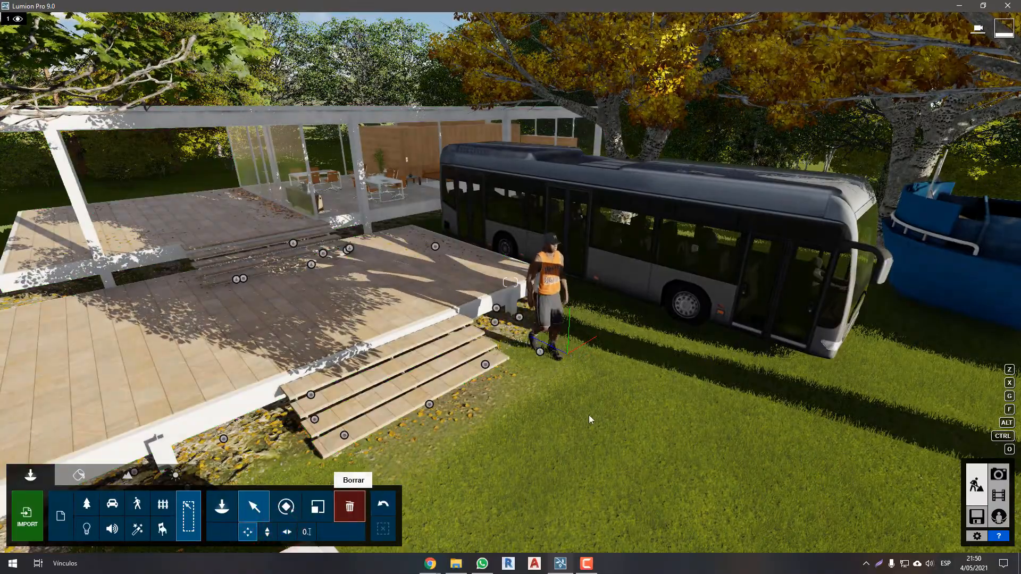
{"action": "right_click_drag", "start_coordinate": [590, 421], "coordinate": [620, 410]}
{"action": "key", "text": "w"}
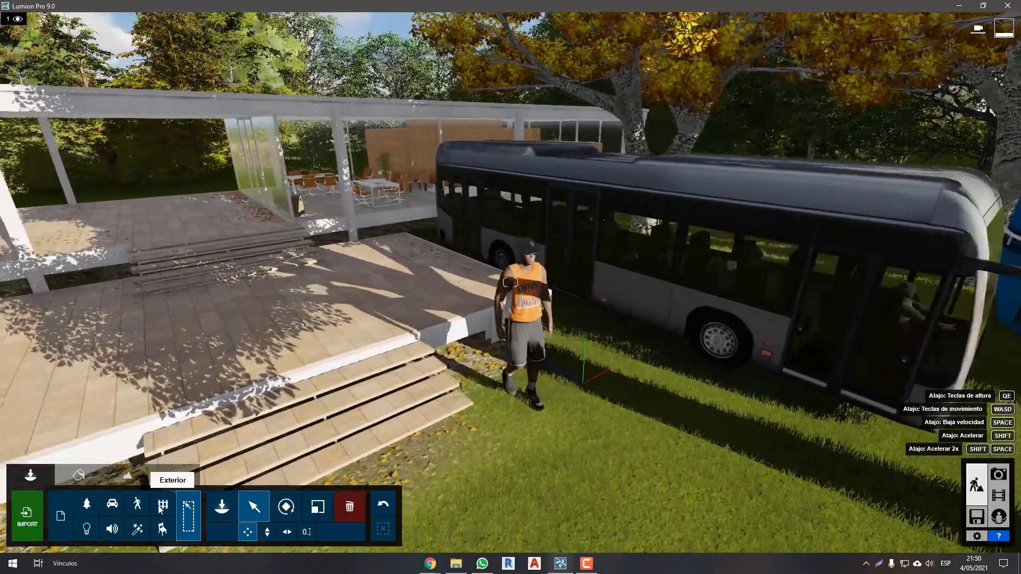
{"action": "left_click", "coordinate": [160, 510]}
{"action": "key", "text": "s"}
{"action": "key", "text": "w"}
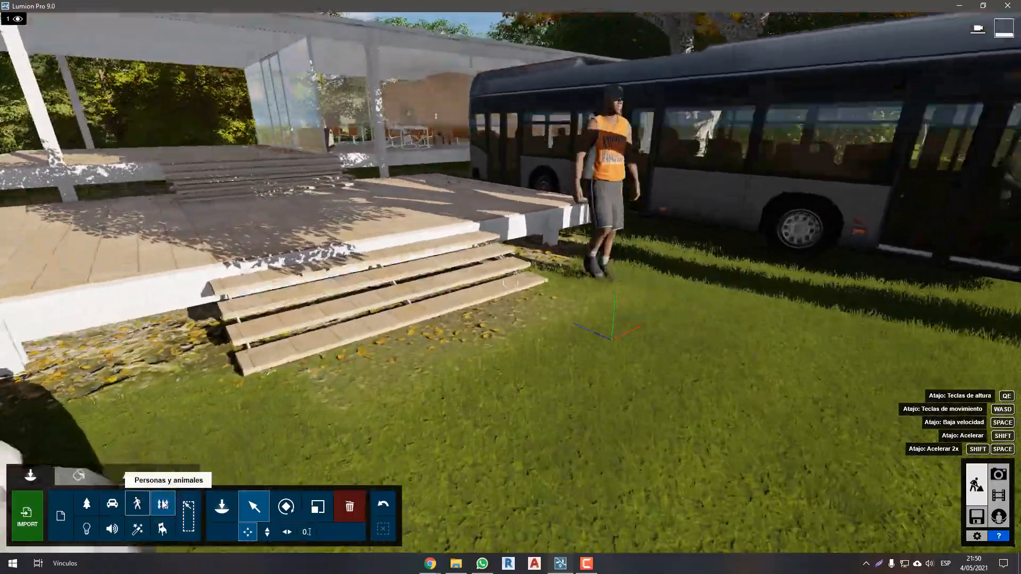
{"action": "key", "text": "s"}
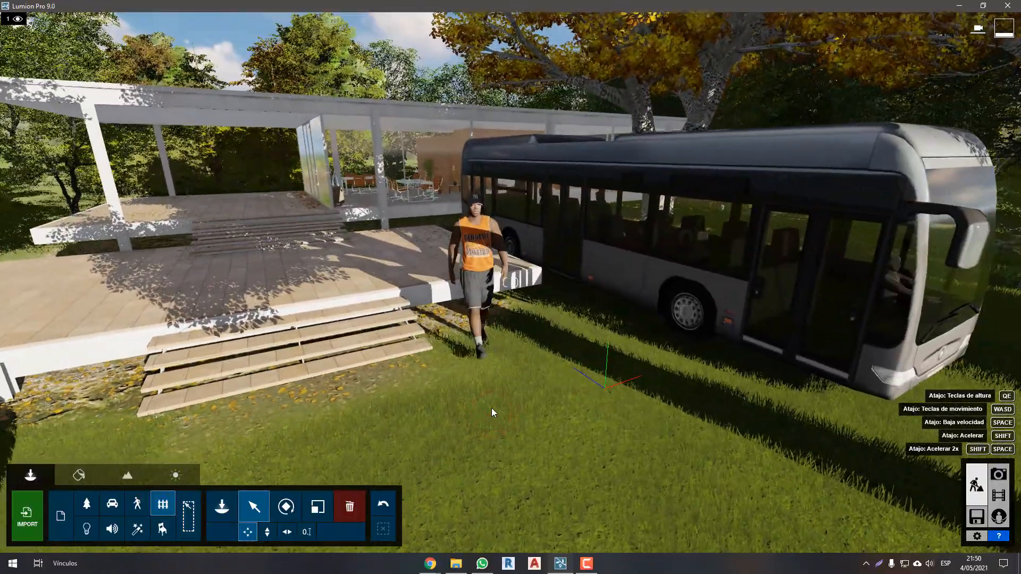
{"action": "right_click_drag", "start_coordinate": [392, 403], "coordinate": [466, 410]}
{"action": "key", "text": "w"}
{"action": "key", "text": "a"}
{"action": "key", "text": "s"}
{"action": "key", "text": "d"}
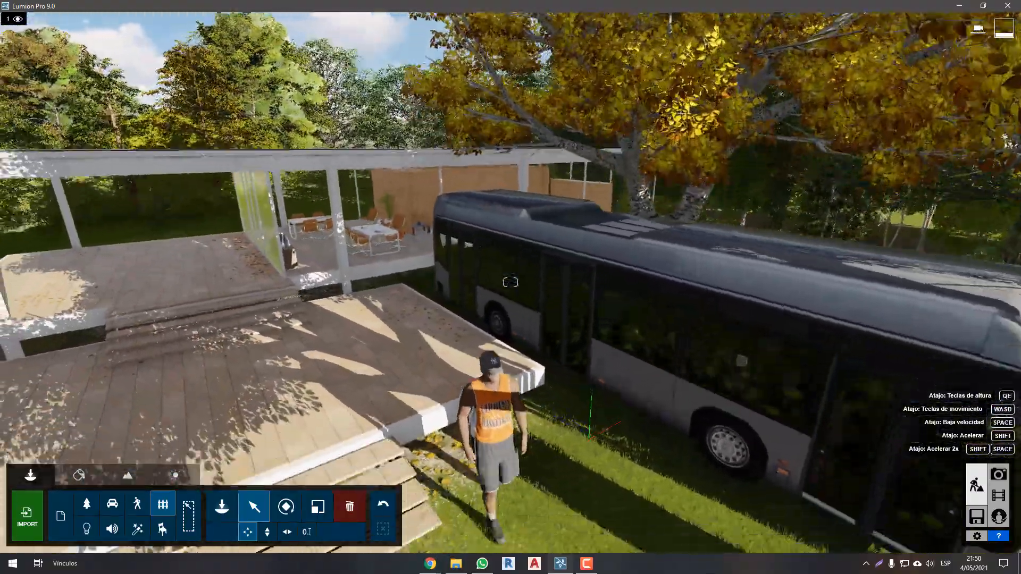
{"action": "key", "text": "s"}
{"action": "right_click_drag", "start_coordinate": [590, 439], "coordinate": [602, 417]}
{"action": "key", "text": "w"}
{"action": "key", "text": "a"}
{"action": "key", "text": "d"}
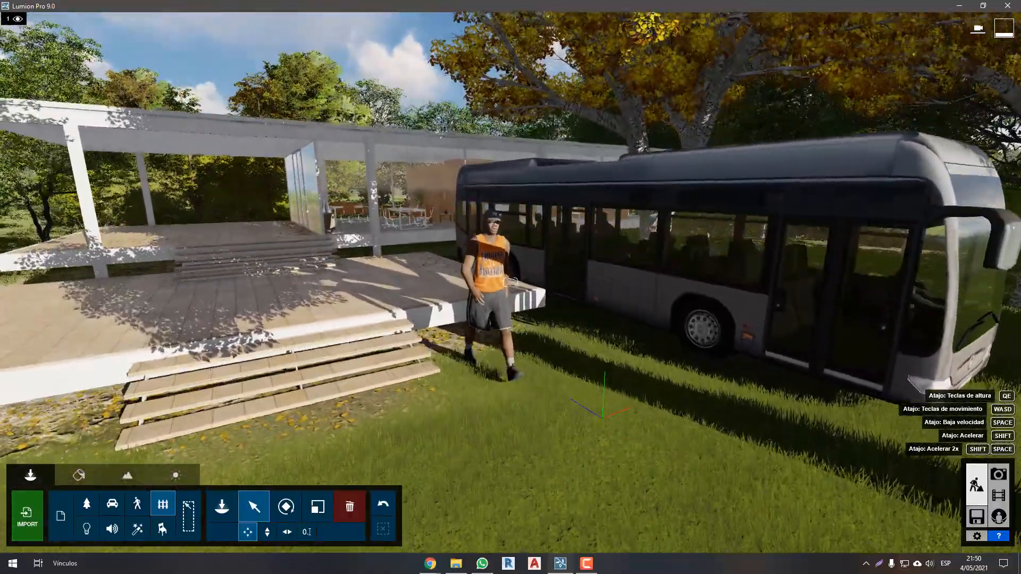
{"action": "key", "text": "s"}
{"action": "right_click_drag", "start_coordinate": [386, 403], "coordinate": [414, 402]}
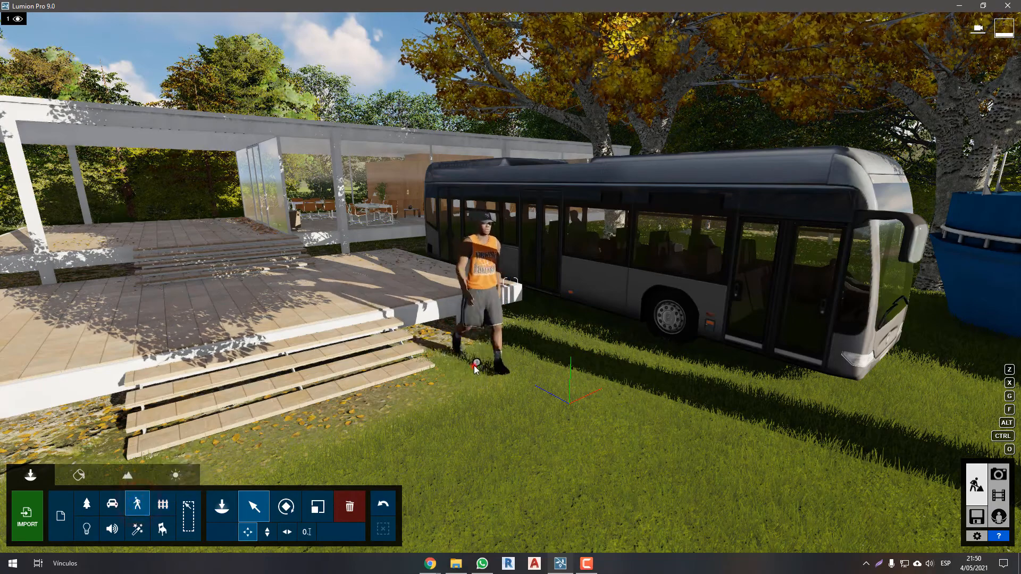
- Select the walking man beside the steps, with people as the selectable category, and raise his Colorear tint to the maximum
{"action": "left_click", "coordinate": [476, 367]}
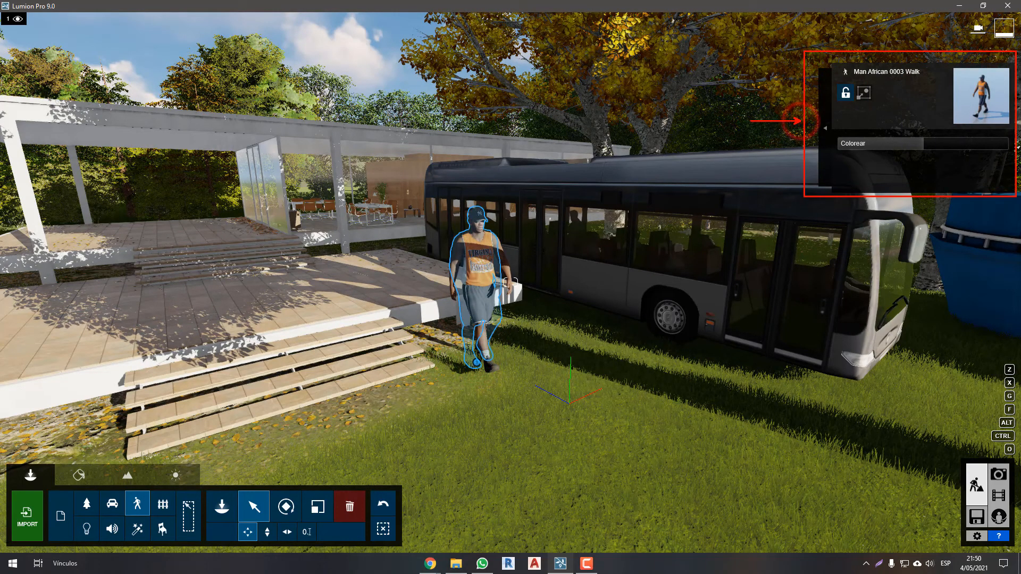
{"action": "key", "text": "w"}
{"action": "right_click_drag", "start_coordinate": [622, 329], "coordinate": [618, 331]}
{"action": "left_click_drag", "start_coordinate": [922, 145], "coordinate": [836, 148]}
{"action": "right_click_drag", "start_coordinate": [702, 385], "coordinate": [985, 204]}
{"action": "key", "text": "a"}
{"action": "key", "text": "a"}
{"action": "key", "text": "d"}
{"action": "key", "text": "s"}
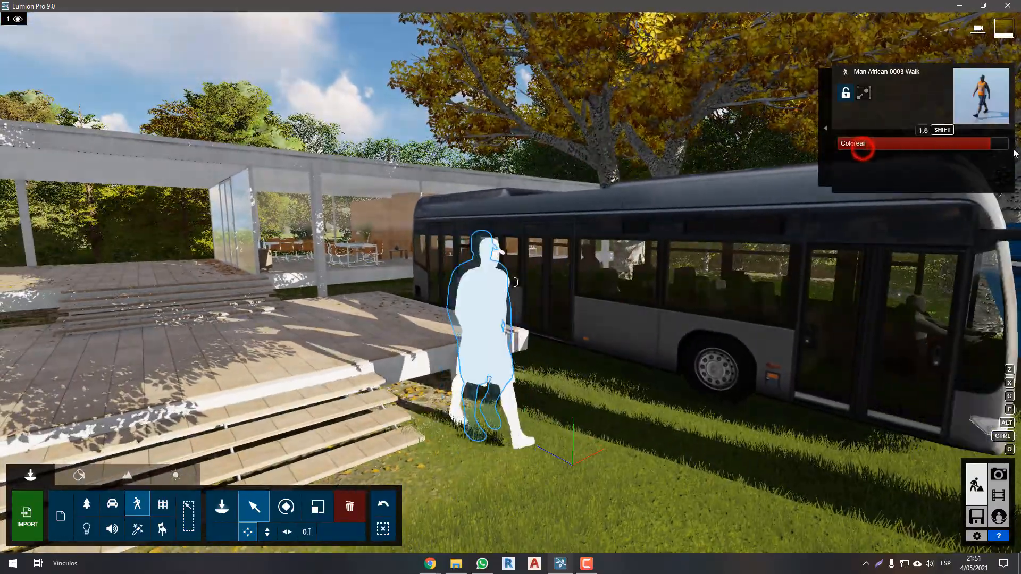
{"action": "key", "text": "a"}
{"action": "mouse_move", "coordinate": [354, 304]}
{"action": "right_mouse_down"}
{"action": "mouse_move", "coordinate": [363, 301]}
{"action": "mouse_move", "coordinate": [337, 303]}
{"action": "right_mouse_up"}
{"action": "key", "text": "d"}
{"action": "key", "text": "d"}
{"action": "key", "text": "s"}
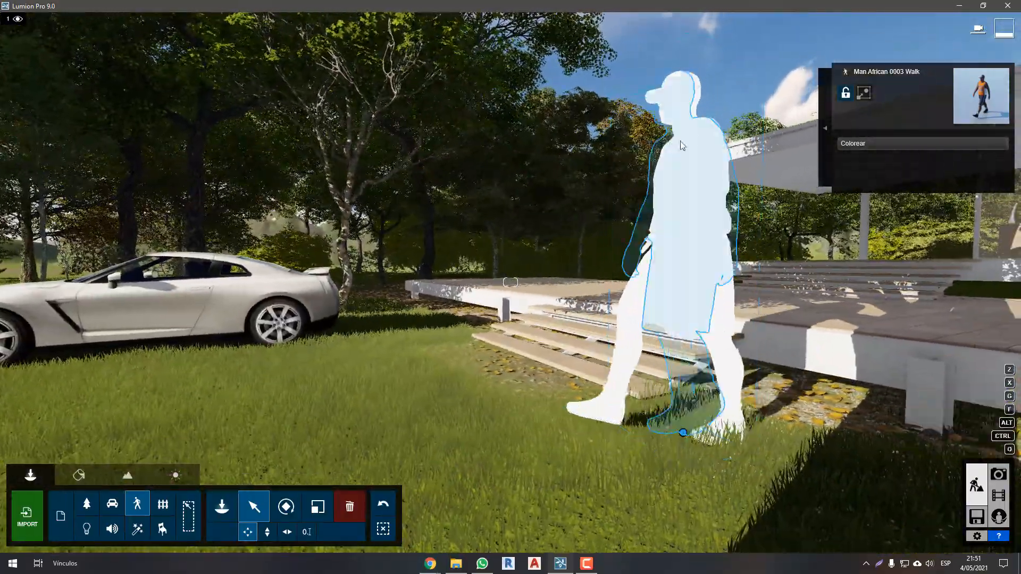
- Lower the walking man's Colorear tint to its minimum
{"action": "left_click_drag", "start_coordinate": [1004, 146], "coordinate": [697, 167]}
{"action": "key", "text": "d"}
{"action": "right_click_drag", "start_coordinate": [432, 258], "coordinate": [429, 258]}
{"action": "key", "text": "d"}
{"action": "key", "text": "s"}
{"action": "key", "text": "w"}
{"action": "key", "text": "w"}
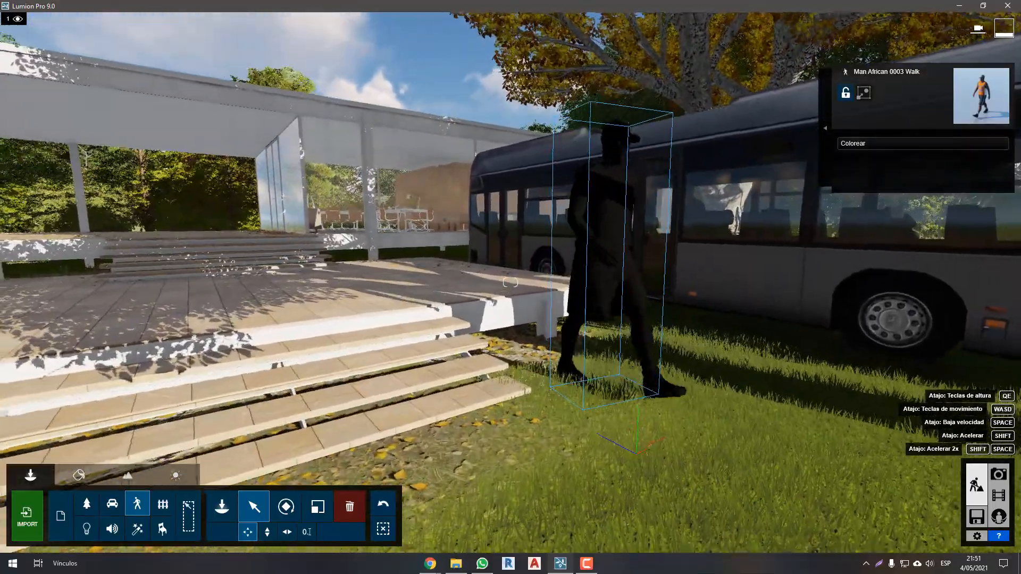
{"action": "key", "text": "s"}
{"action": "right_click_drag", "start_coordinate": [618, 408], "coordinate": [619, 410]}
{"action": "key", "text": "w"}
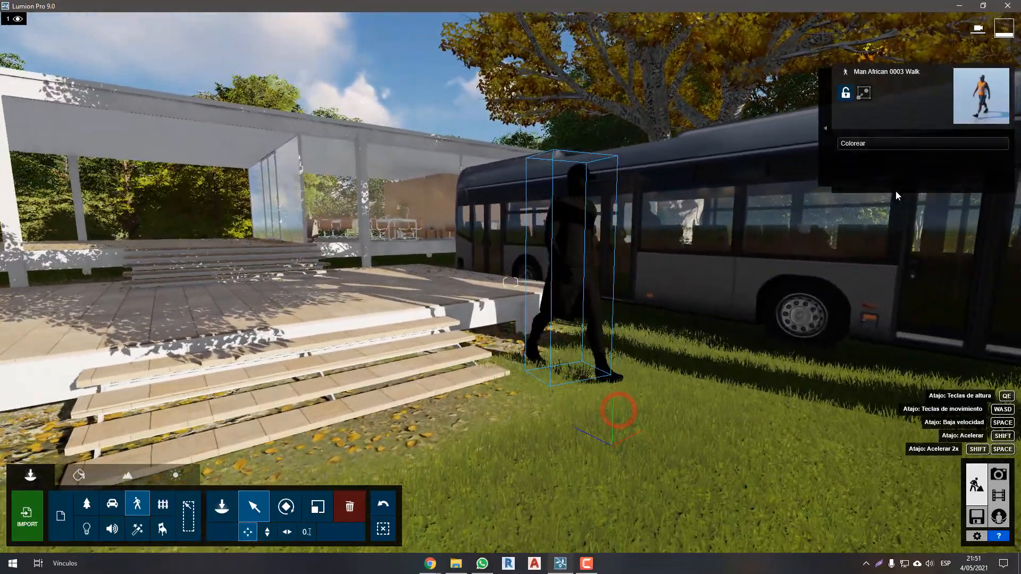
- Set the walking man's Colorear tint to about the middle of its range to give him natural colours
{"action": "left_click", "coordinate": [898, 143]}
{"action": "key", "text": "w"}
{"action": "right_click_drag", "start_coordinate": [793, 340], "coordinate": [791, 341]}
{"action": "key", "text": "d"}
{"action": "key", "text": "a"}
{"action": "key", "text": "s"}
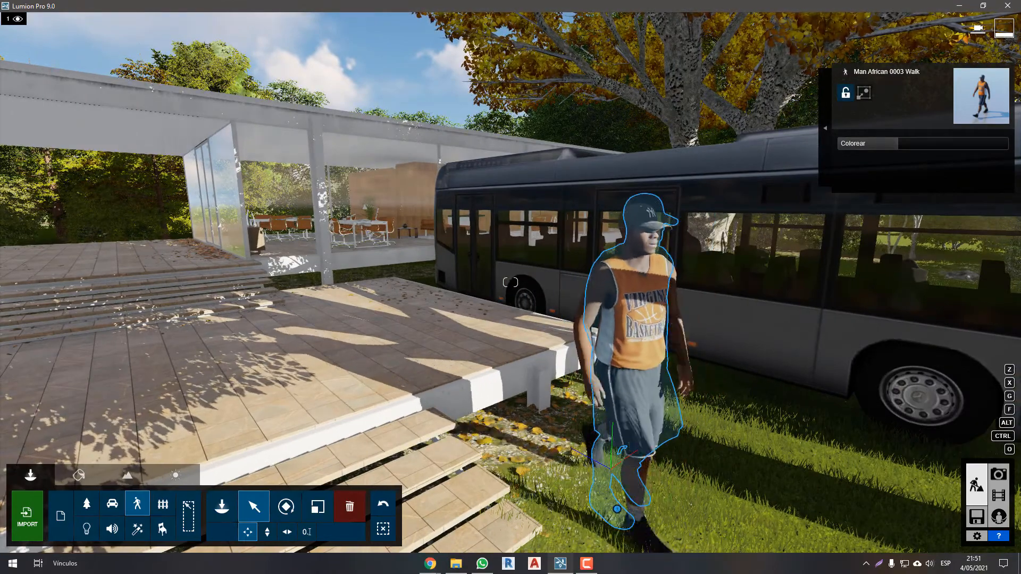
{"action": "key", "text": "s"}
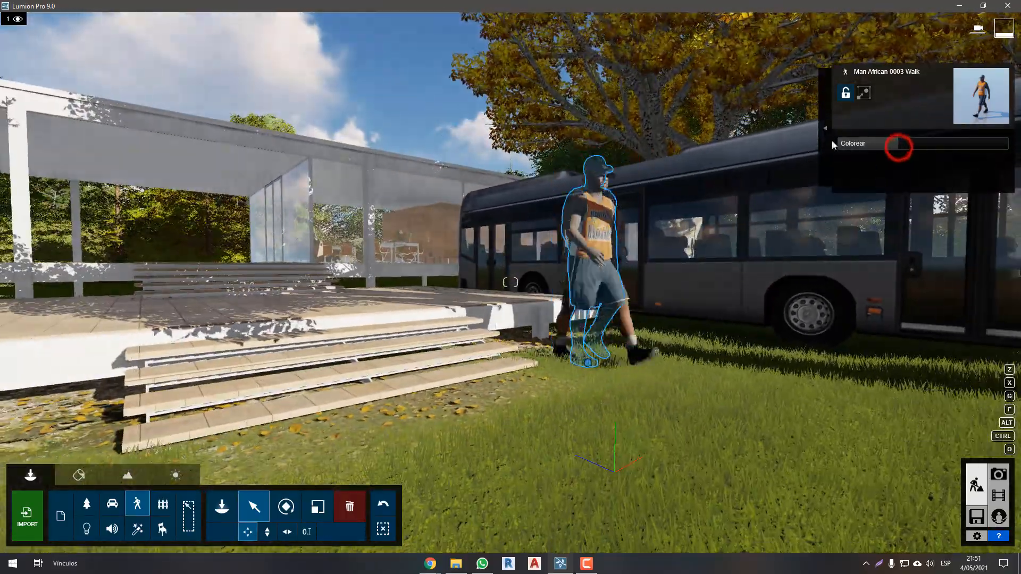
{"action": "key", "text": "s"}
{"action": "right_click_drag", "start_coordinate": [702, 350], "coordinate": [710, 354]}
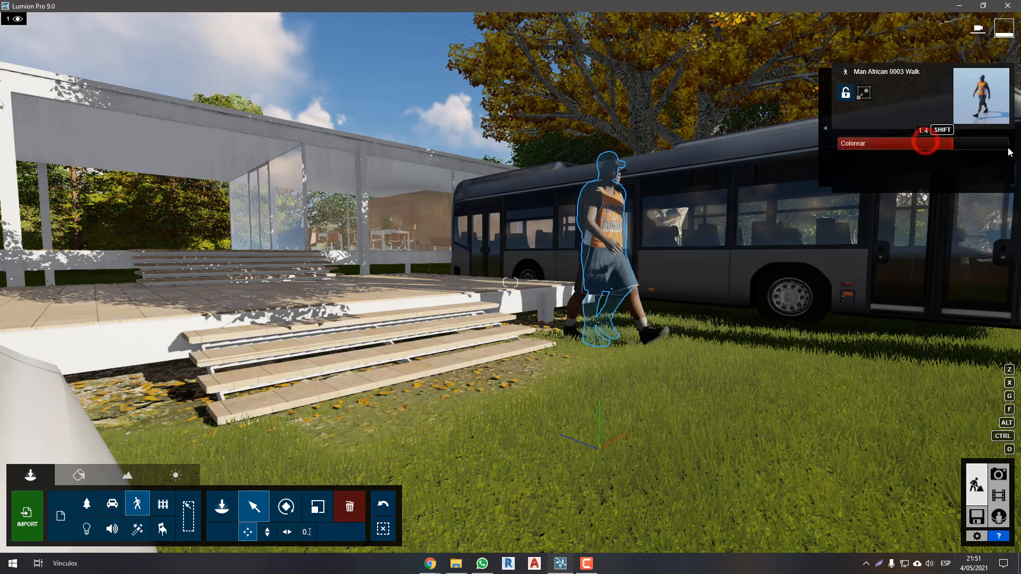
{"action": "left_click_drag", "start_coordinate": [928, 149], "coordinate": [921, 177]}
{"action": "right_click_drag", "start_coordinate": [763, 348], "coordinate": [717, 393]}
{"action": "key", "text": "s"}
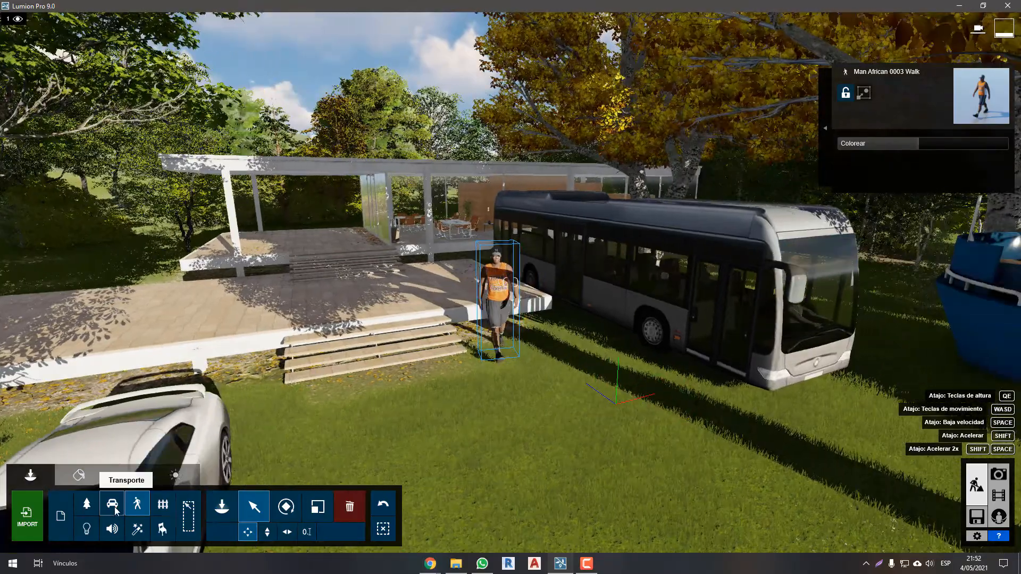
- Select the bus, recolour it pale orange, and set its Luces headlights to about three quarters of full strength
{"action": "left_click", "coordinate": [115, 509]}
{"action": "left_click", "coordinate": [609, 314]}
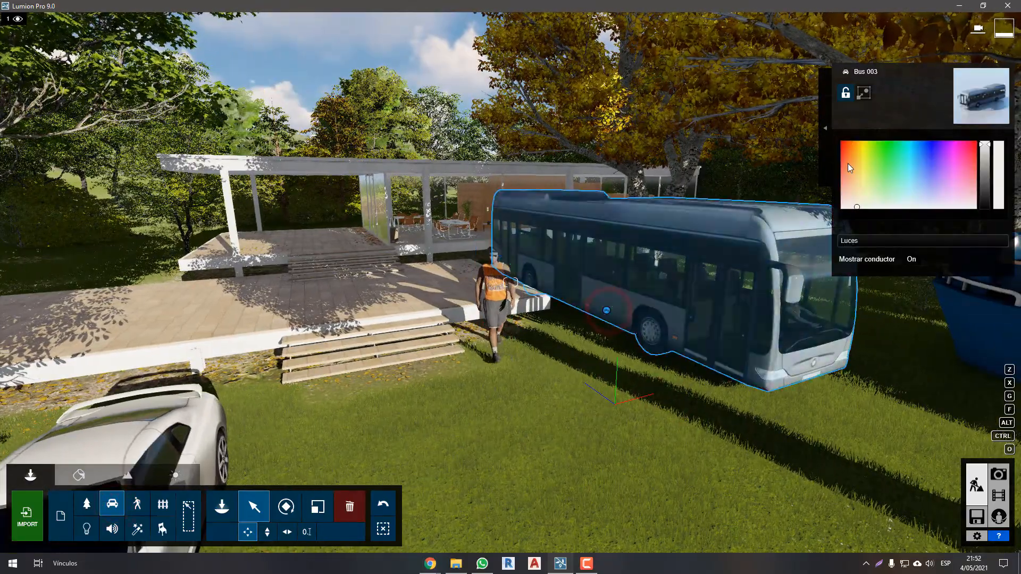
{"action": "mouse_move", "coordinate": [862, 173]}
{"action": "left_mouse_down"}
{"action": "mouse_move", "coordinate": [866, 153]}
{"action": "mouse_move", "coordinate": [931, 171]}
{"action": "mouse_move", "coordinate": [904, 197]}
{"action": "mouse_move", "coordinate": [852, 166]}
{"action": "mouse_move", "coordinate": [855, 182]}
{"action": "left_mouse_up"}
{"action": "left_click_drag", "start_coordinate": [982, 249], "coordinate": [1006, 250]}
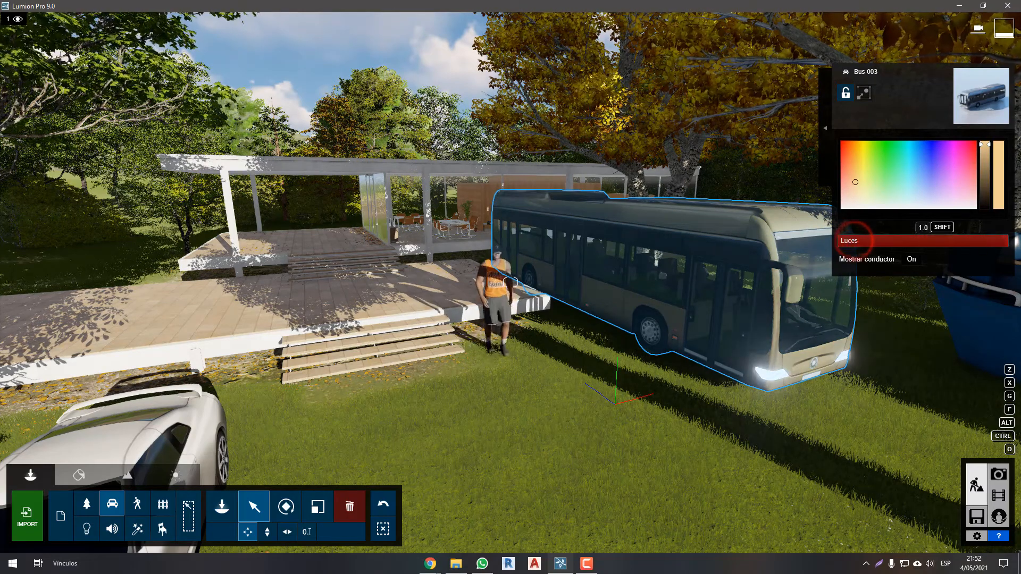
{"action": "key", "text": "ctrl"}
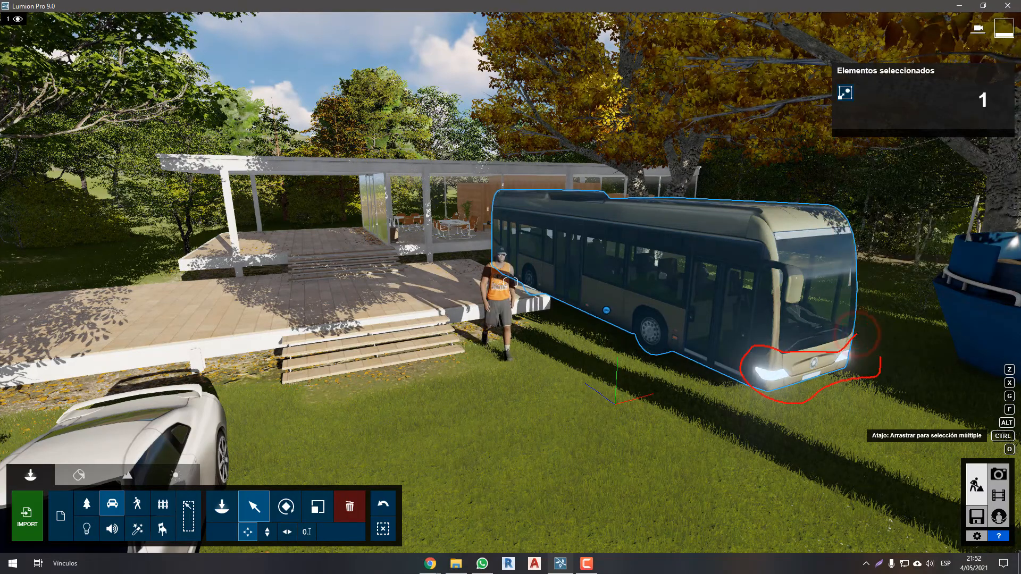
{"action": "left_click_drag", "start_coordinate": [988, 246], "coordinate": [959, 249]}
- Switch the bus's Mostrar conductor option off and back on while viewing the driver's seat up close
{"action": "key", "text": "w"}
{"action": "key", "text": "d"}
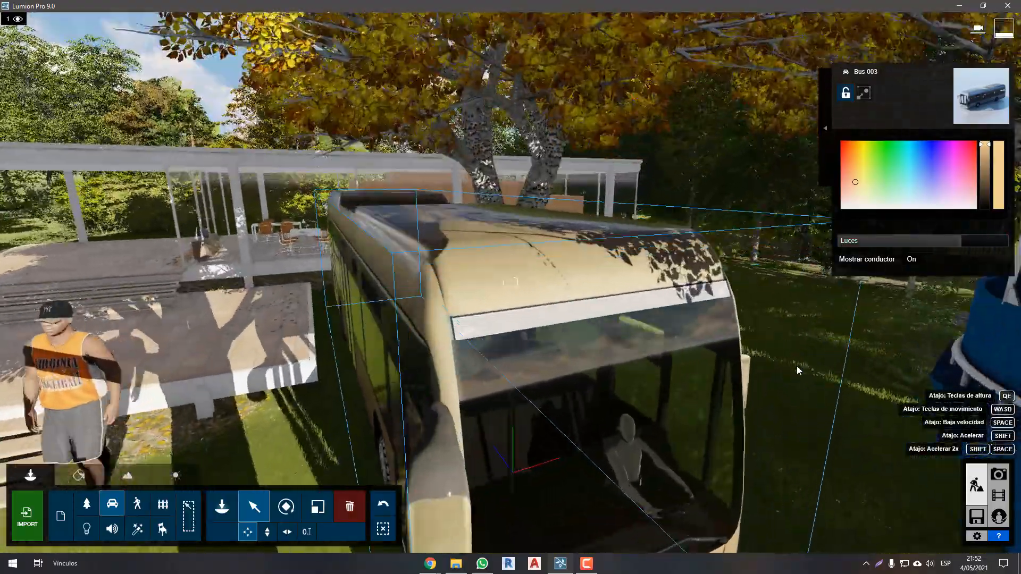
{"action": "key", "text": "e"}
{"action": "right_click_drag", "start_coordinate": [797, 367], "coordinate": [590, 367]}
{"action": "key", "text": "d"}
{"action": "key", "text": "w"}
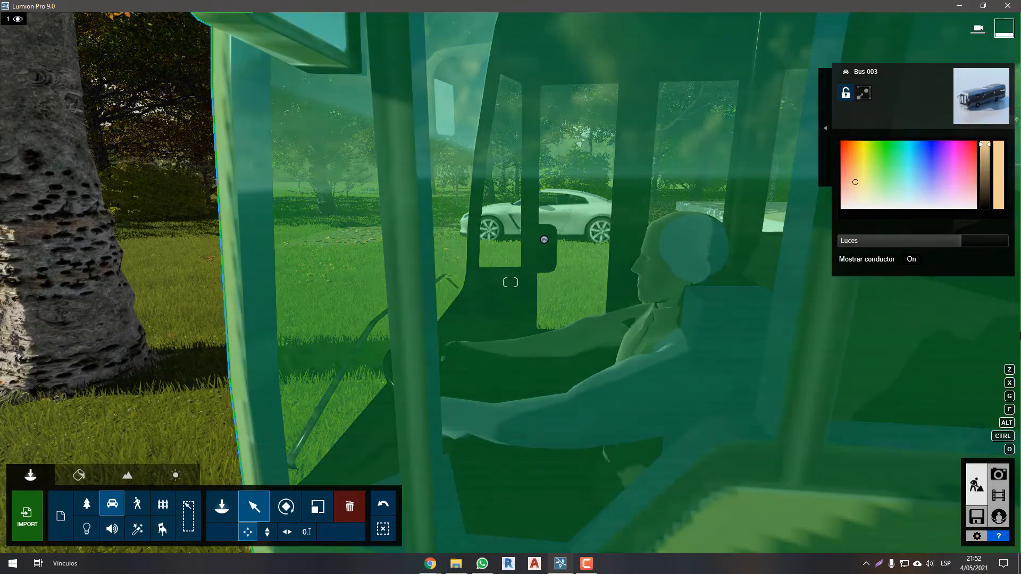
{"action": "left_click", "coordinate": [910, 260]}
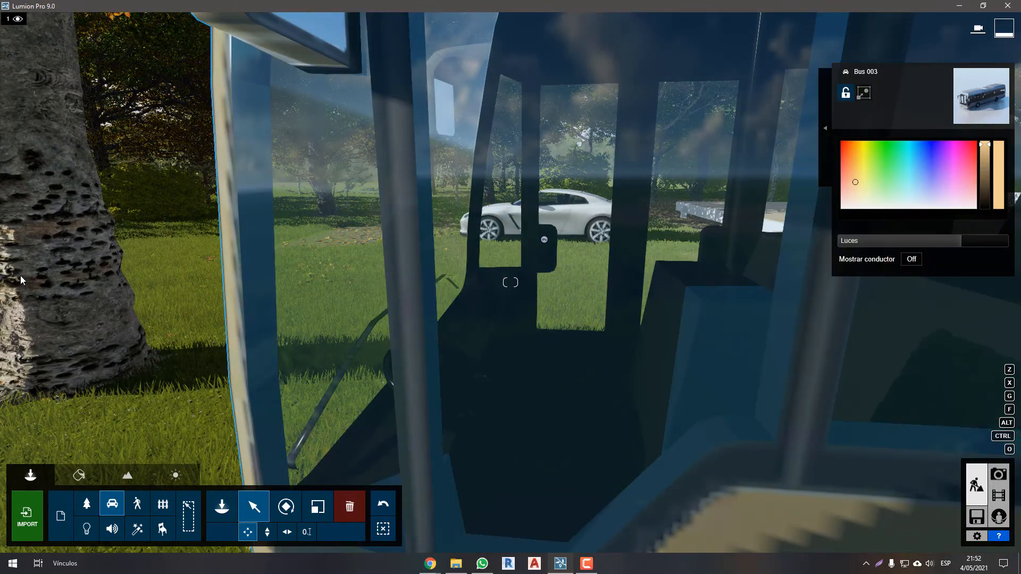
{"action": "key", "text": "ctrl"}
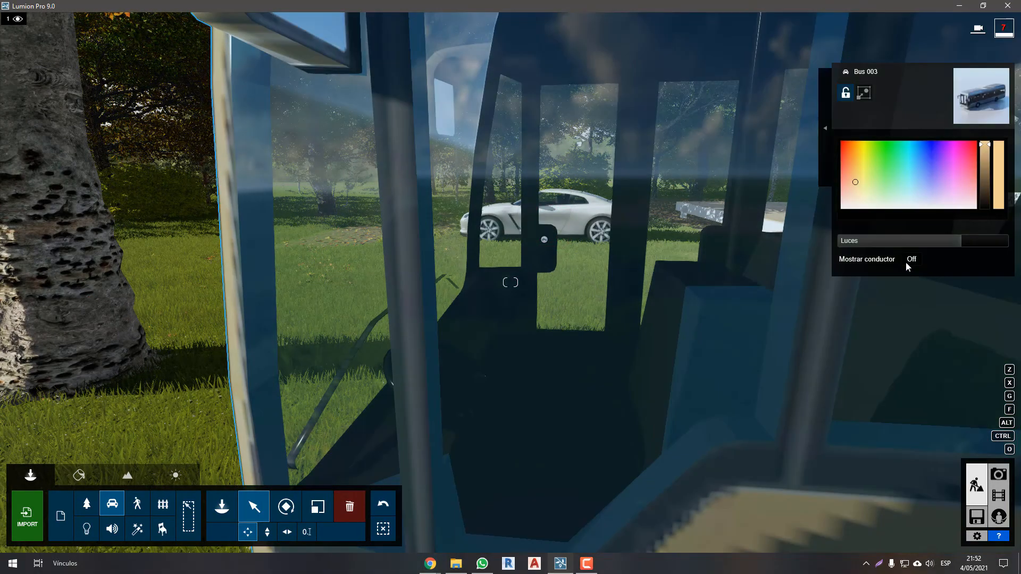
{"action": "left_click", "coordinate": [912, 259]}
- Select the white sports car, recolour it light orange, and turn up its Luces headlights
{"action": "key", "text": "s"}
{"action": "right_click_drag", "start_coordinate": [233, 328], "coordinate": [314, 335]}
{"action": "key", "text": "a"}
{"action": "key", "text": "s"}
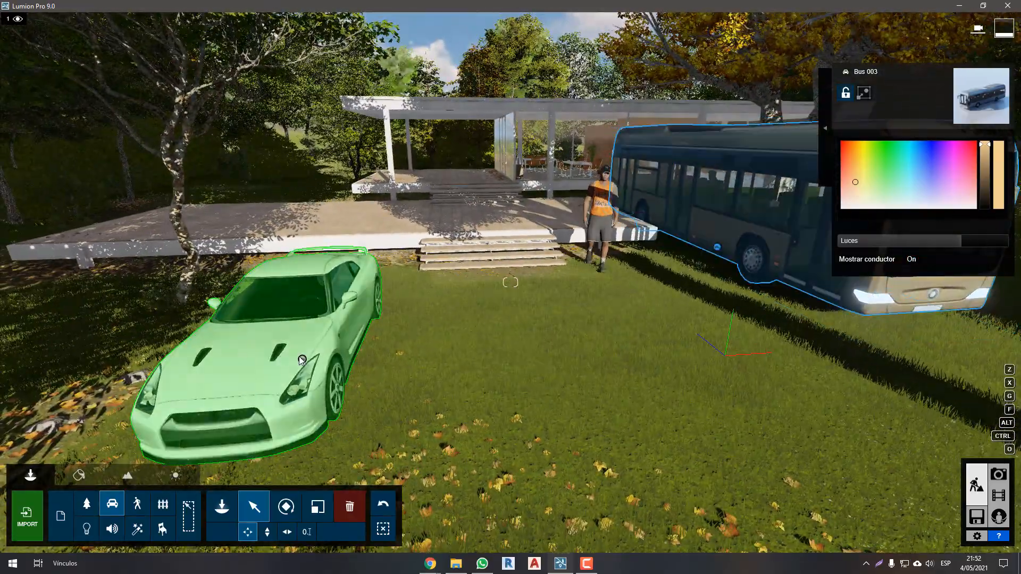
{"action": "left_click", "coordinate": [255, 367]}
{"action": "left_click", "coordinate": [853, 166]}
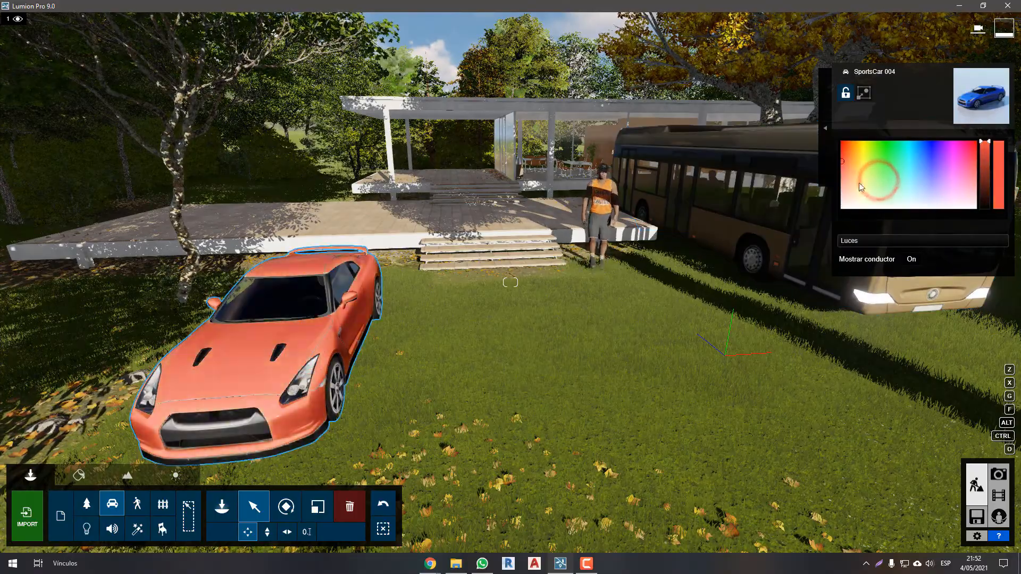
- Hide the driver inside the sports car by setting Mostrar conductor to Off
{"action": "key", "text": "a"}
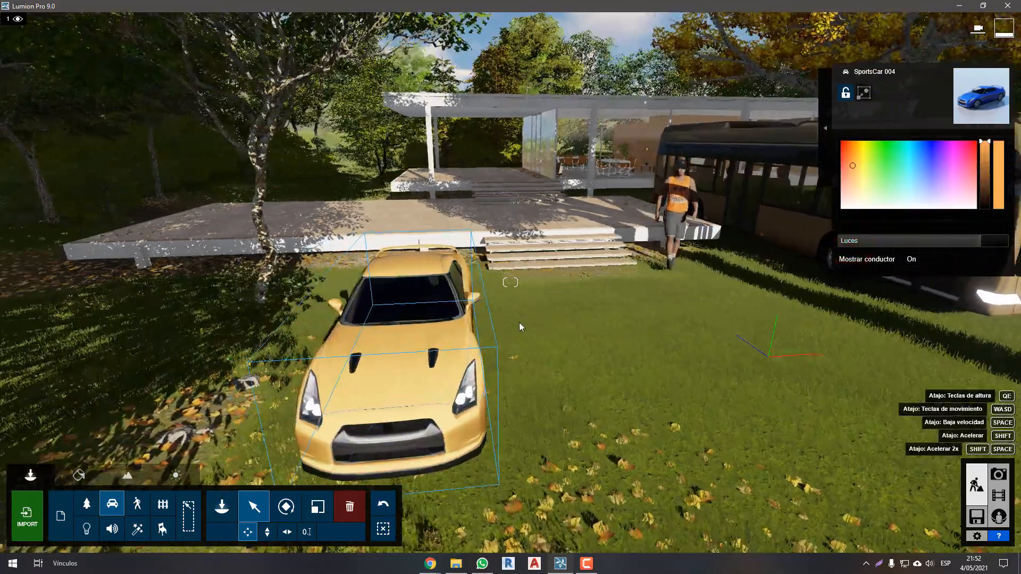
{"action": "key", "text": "w"}
{"action": "right_click_drag", "start_coordinate": [519, 322], "coordinate": [508, 297]}
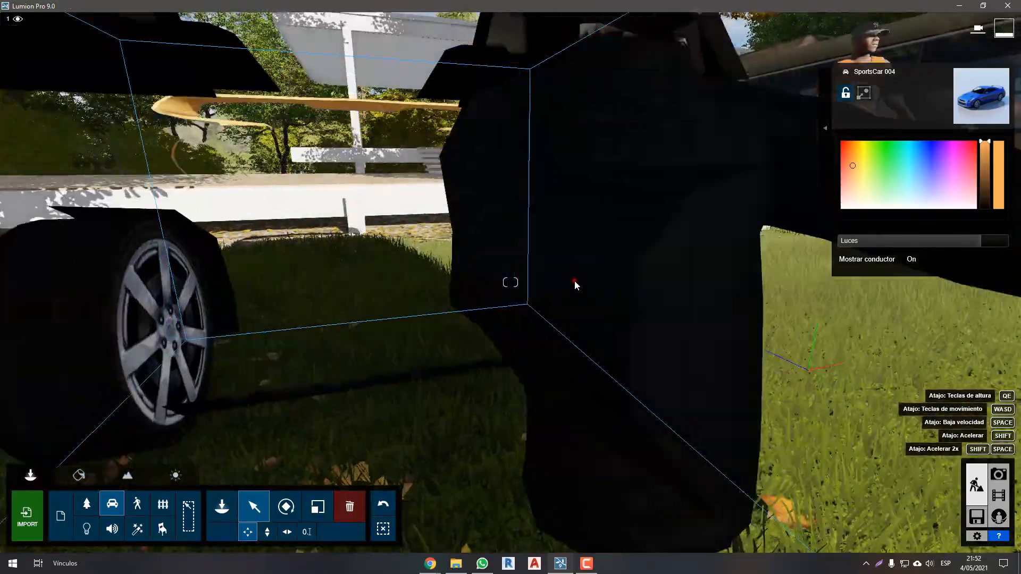
{"action": "key", "text": "s"}
{"action": "right_click_drag", "start_coordinate": [574, 280], "coordinate": [576, 282]}
{"action": "left_click", "coordinate": [915, 261]}
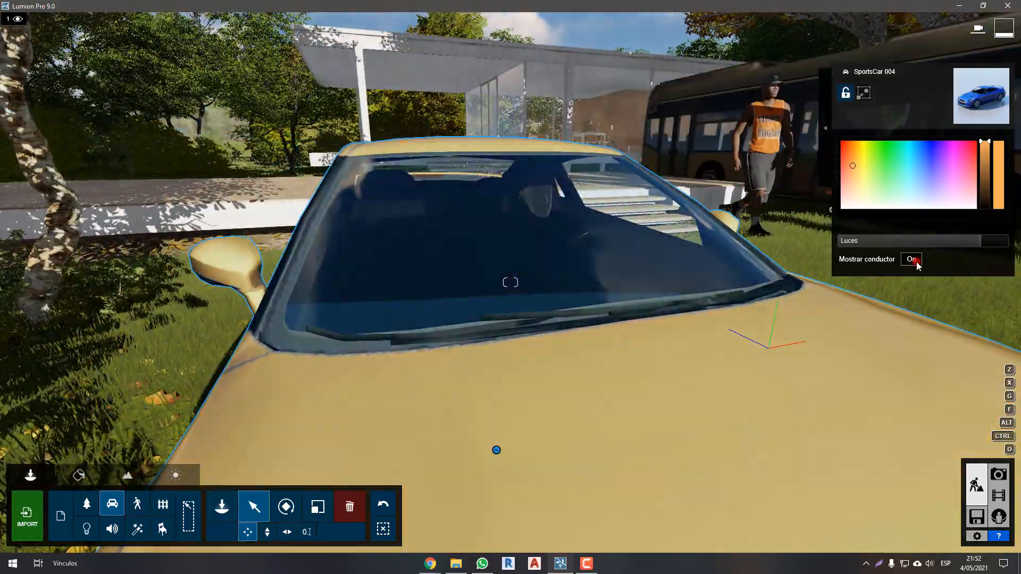
{"action": "key", "text": "d"}
{"action": "right_click_drag", "start_coordinate": [763, 267], "coordinate": [767, 268]}
{"action": "key", "text": "w"}
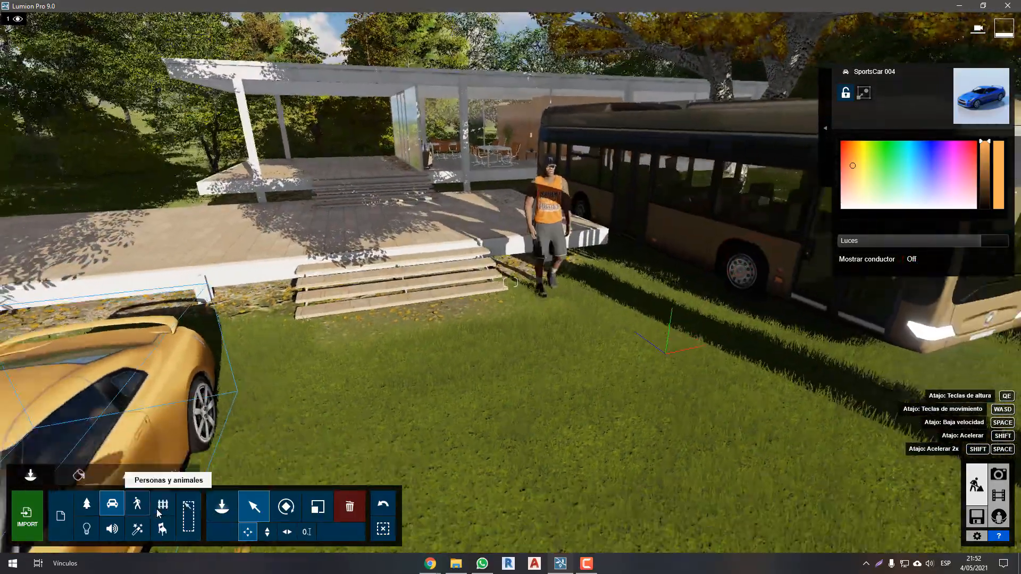
- Place a Bollard 001 from the exterior library on the grass before the steps, select it to view its properties, and deselect it
{"action": "left_click", "coordinate": [159, 510]}
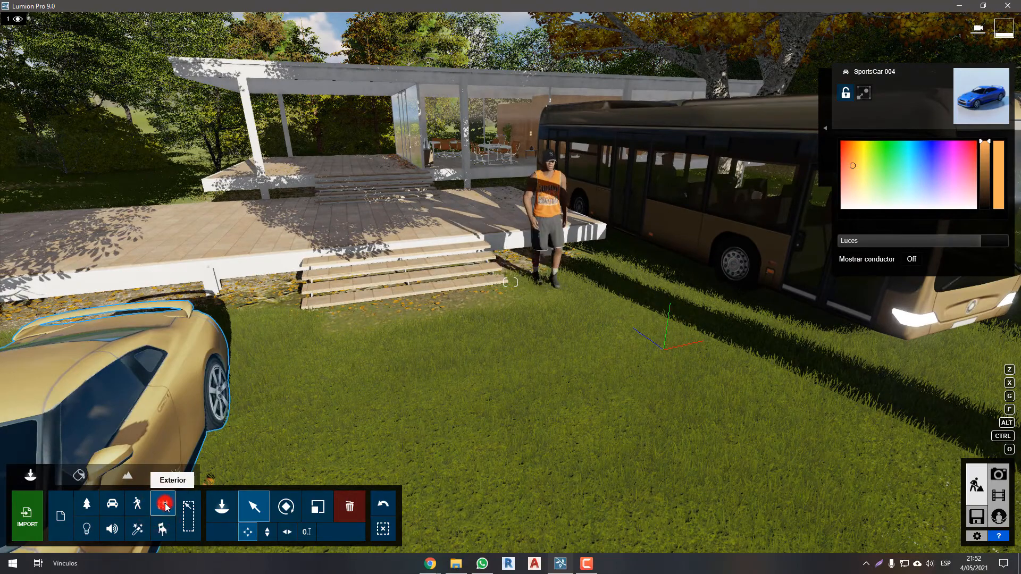
{"action": "left_click", "coordinate": [165, 504]}
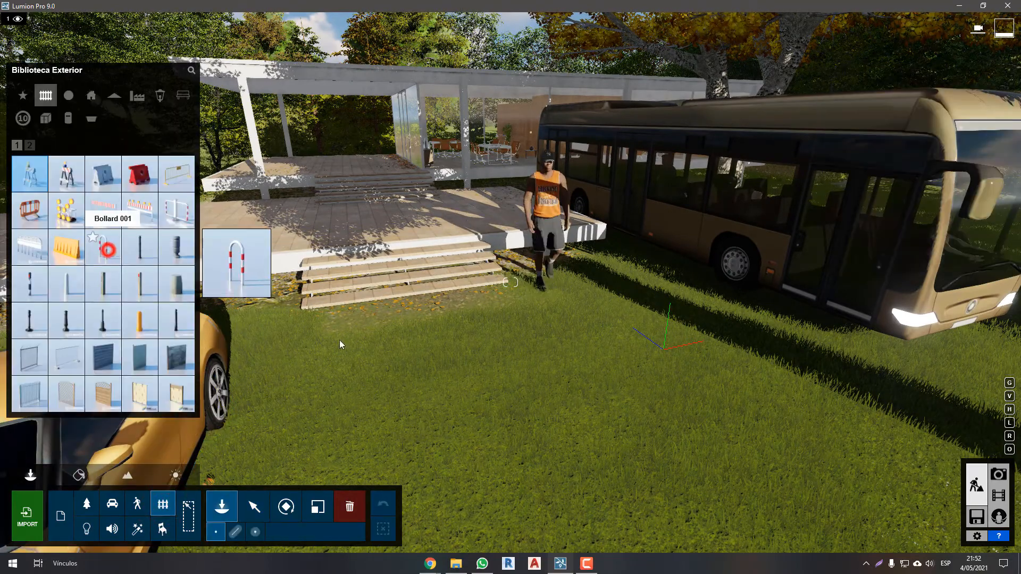
{"action": "left_click", "coordinate": [485, 369]}
{"action": "left_click", "coordinate": [264, 506]}
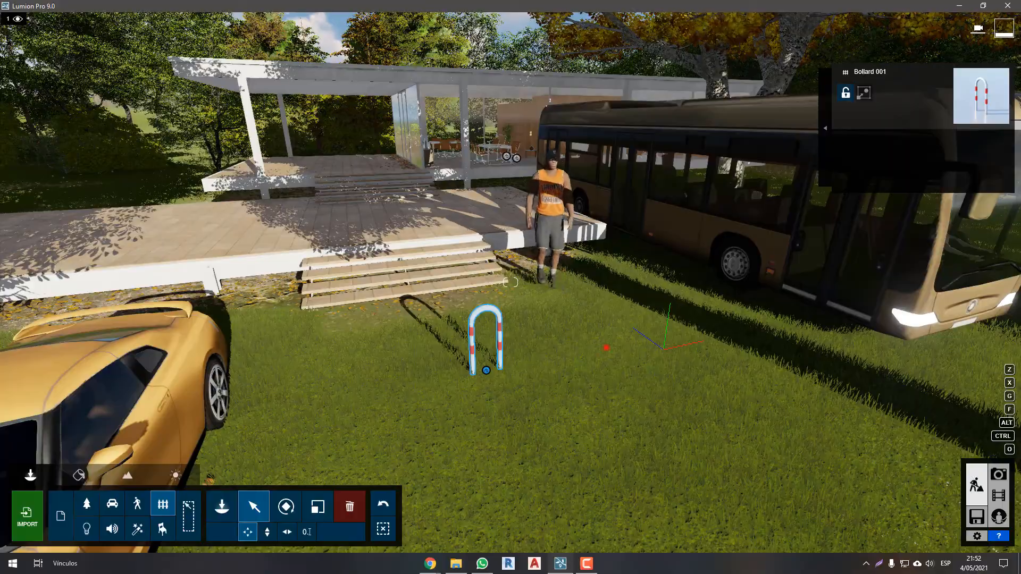
{"action": "key", "text": "w"}
{"action": "right_click_drag", "start_coordinate": [606, 348], "coordinate": [479, 343]}
{"action": "left_click", "coordinate": [394, 528]}
{"action": "mouse_move", "coordinate": [546, 403]}
{"action": "right_mouse_down"}
{"action": "mouse_move", "coordinate": [538, 402]}
{"action": "mouse_move", "coordinate": [556, 402]}
{"action": "right_mouse_up"}
{"action": "key", "text": "s"}
{"action": "key", "text": "w"}
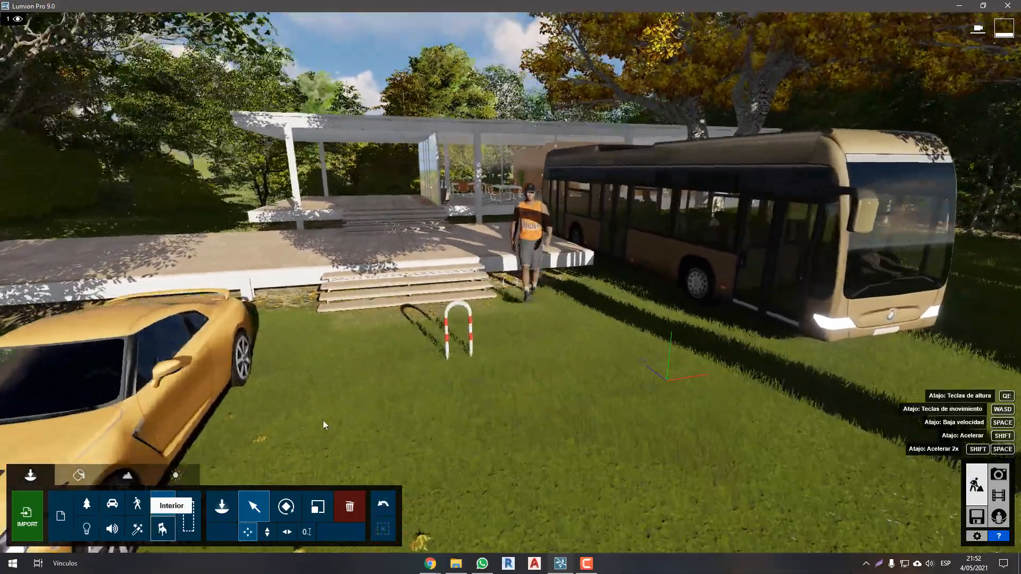
{"action": "key", "text": "w"}
{"action": "key", "text": "a"}
{"action": "right_click_drag", "start_coordinate": [472, 397], "coordinate": [524, 341]}
{"action": "key", "text": "w"}
{"action": "key", "text": "a"}
{"action": "key", "text": "s"}
{"action": "key", "text": "s"}
{"action": "key", "text": "d"}
{"action": "key", "text": "w"}
{"action": "key", "text": "s"}
{"action": "key", "text": "a"}
{"action": "key", "text": "w"}
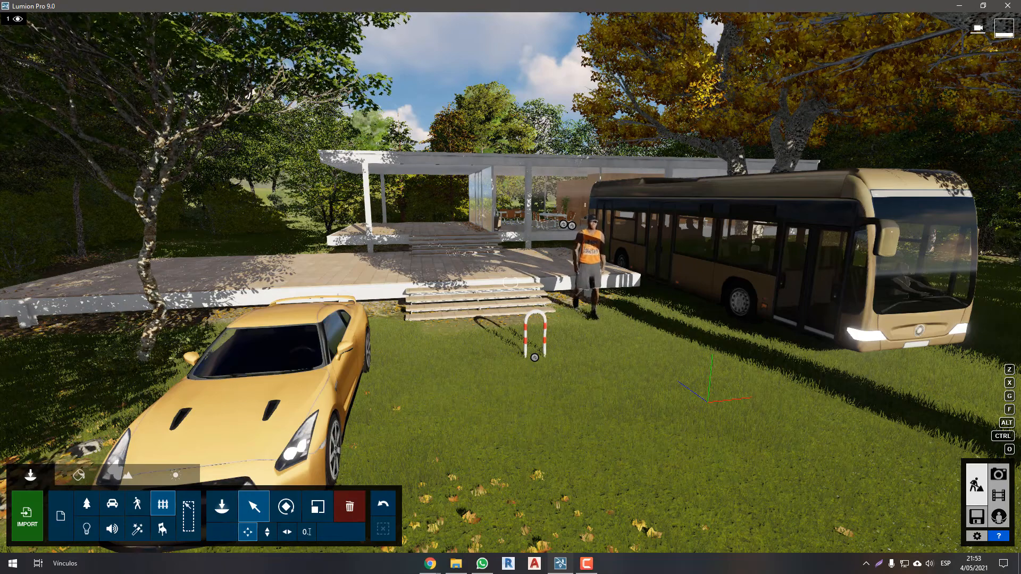
- Browse the interior library's miscellaneous, table and Iluminación objects
{"action": "left_click", "coordinate": [144, 530]}
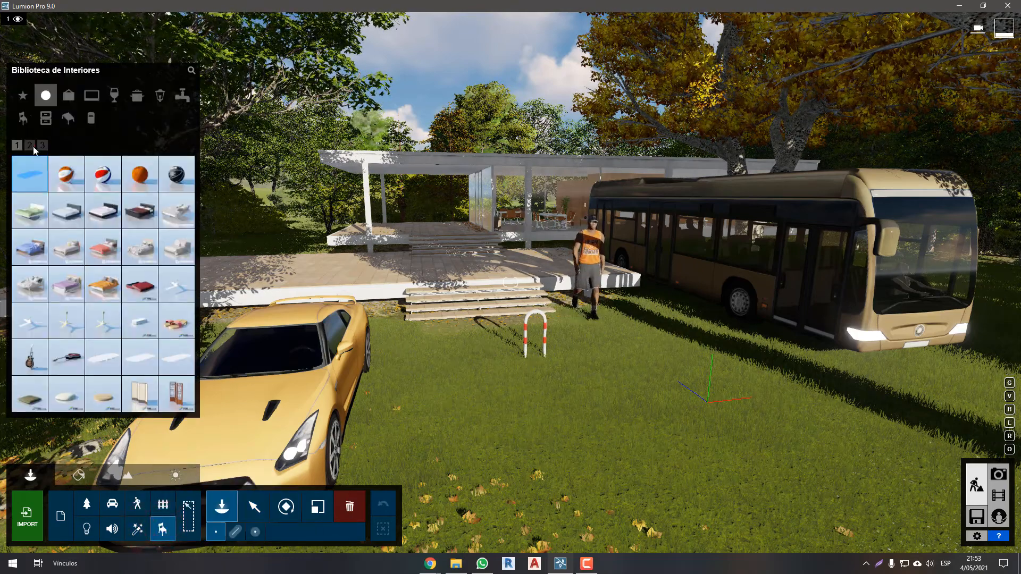
{"action": "left_click", "coordinate": [31, 146]}
{"action": "left_click", "coordinate": [65, 117]}
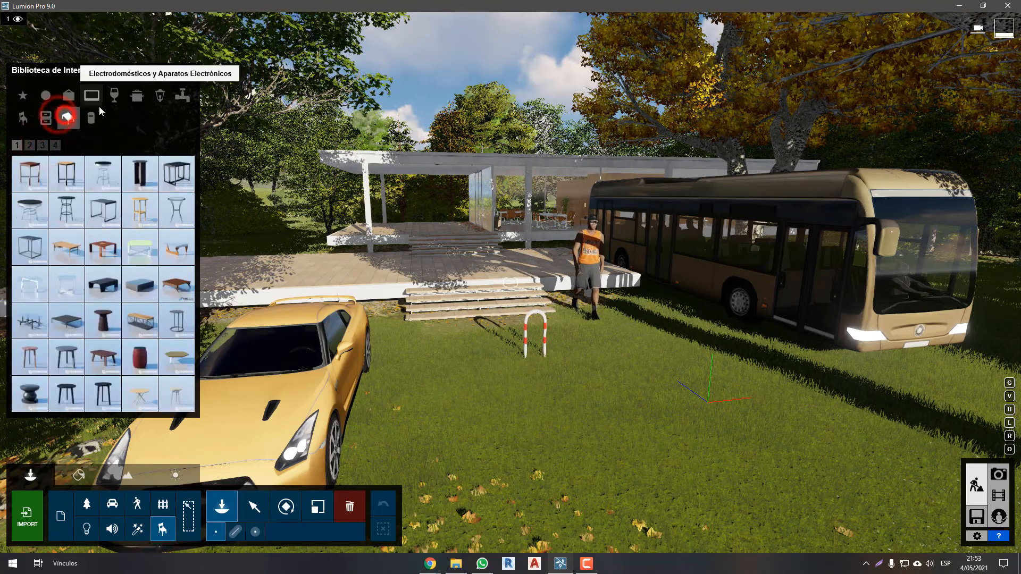
{"action": "left_click", "coordinate": [159, 100]}
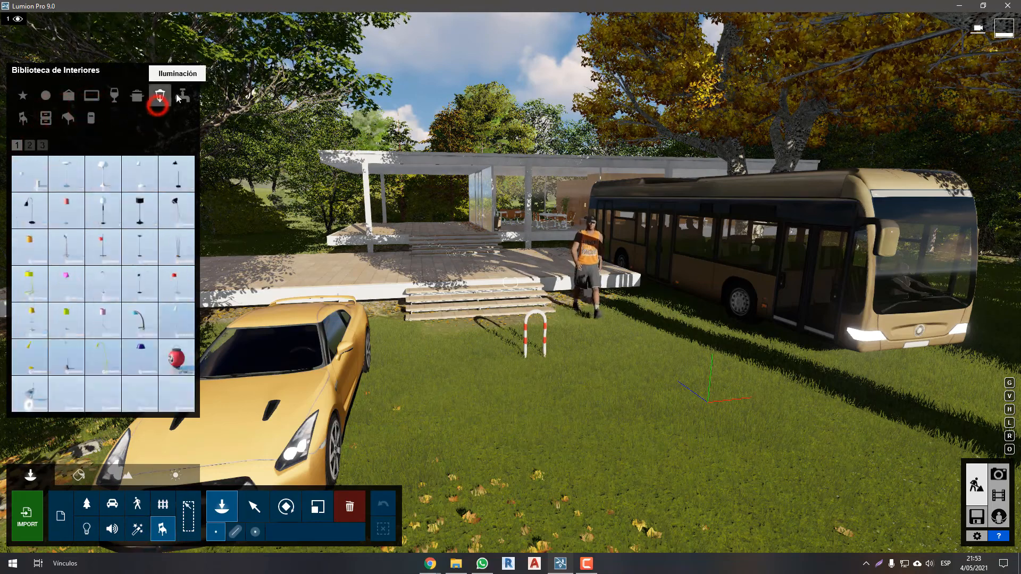
{"action": "left_click", "coordinate": [72, 123]}
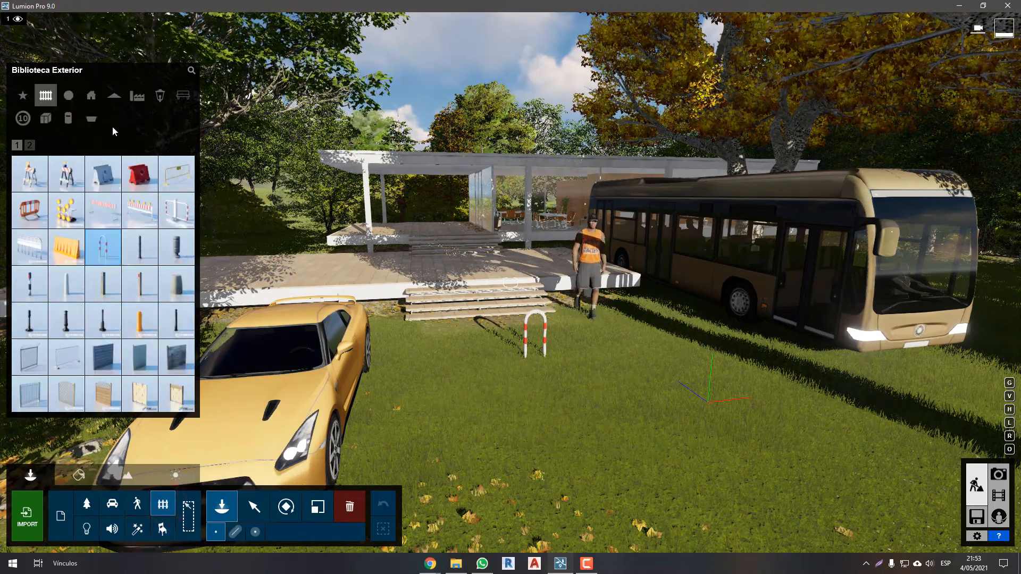
- Browse the exterior library's barrier, waste, industry, lighting, bench, storage, Señales and Variado objects across their pages
{"action": "left_click", "coordinate": [30, 144]}
{"action": "left_click", "coordinate": [17, 144]}
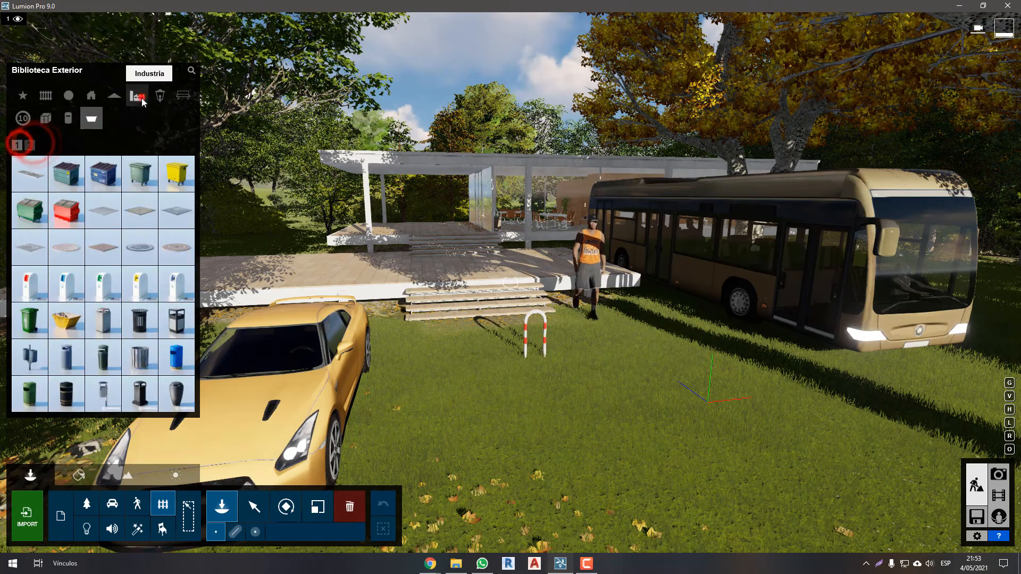
{"action": "left_click", "coordinate": [139, 96]}
{"action": "left_click", "coordinate": [161, 97]}
{"action": "left_click", "coordinate": [182, 96]}
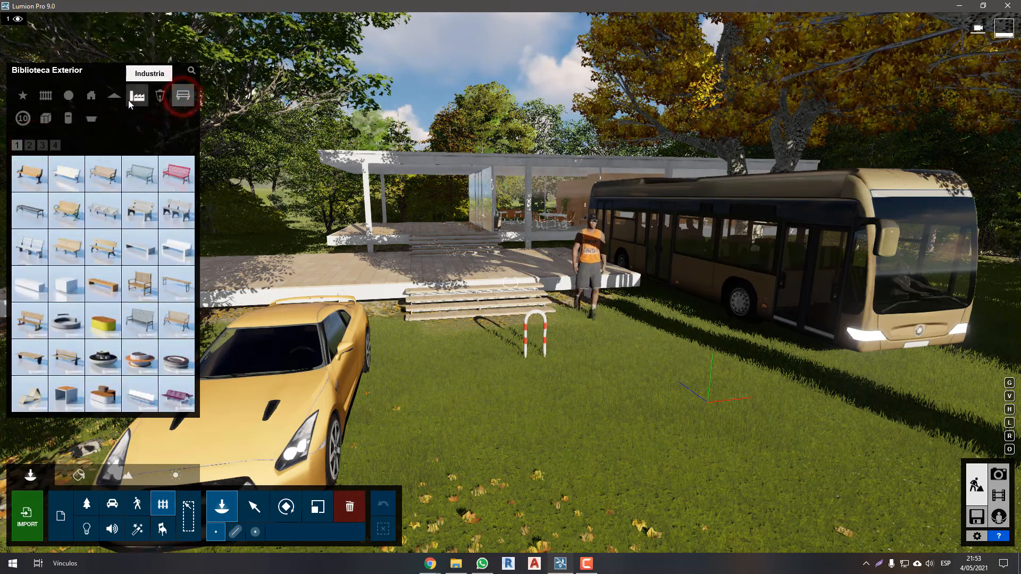
{"action": "left_click", "coordinate": [55, 142]}
{"action": "left_click", "coordinate": [45, 145]}
{"action": "left_click", "coordinate": [47, 120]}
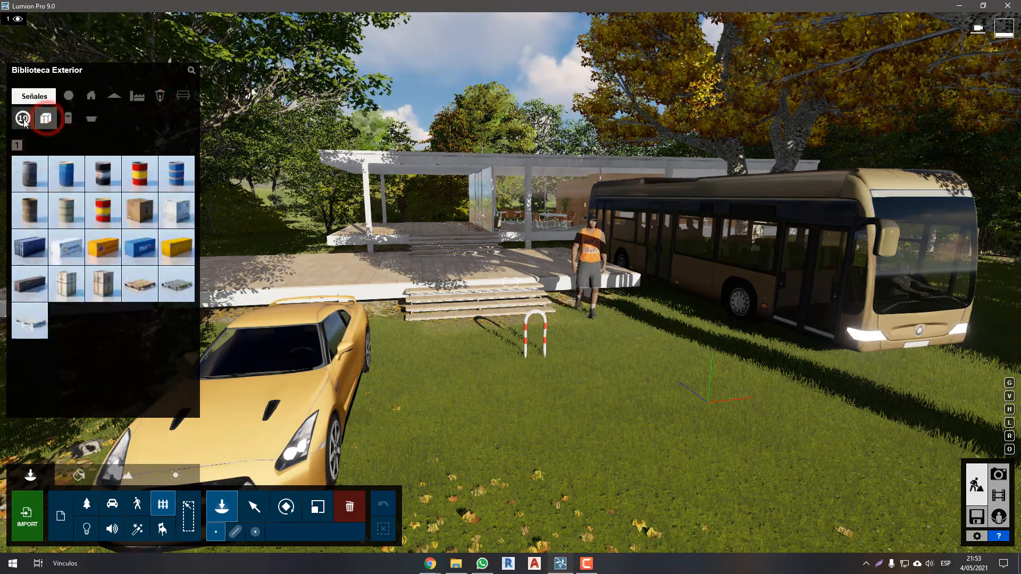
{"action": "left_click", "coordinate": [23, 119]}
{"action": "left_click", "coordinate": [43, 98]}
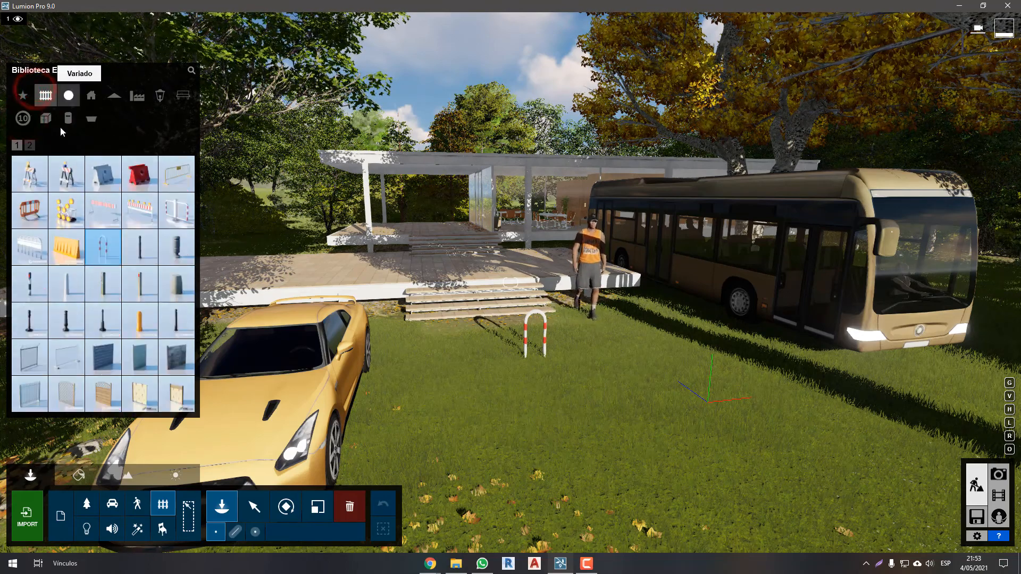
{"action": "left_click", "coordinate": [29, 145]}
{"action": "left_click", "coordinate": [70, 96]}
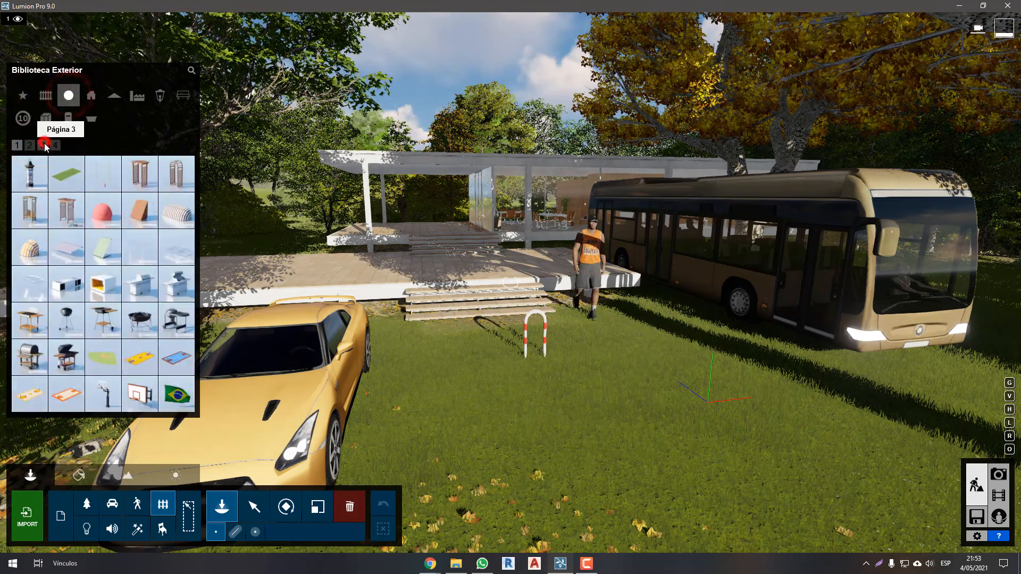
{"action": "left_click", "coordinate": [54, 145]}
{"action": "left_click", "coordinate": [29, 145]}
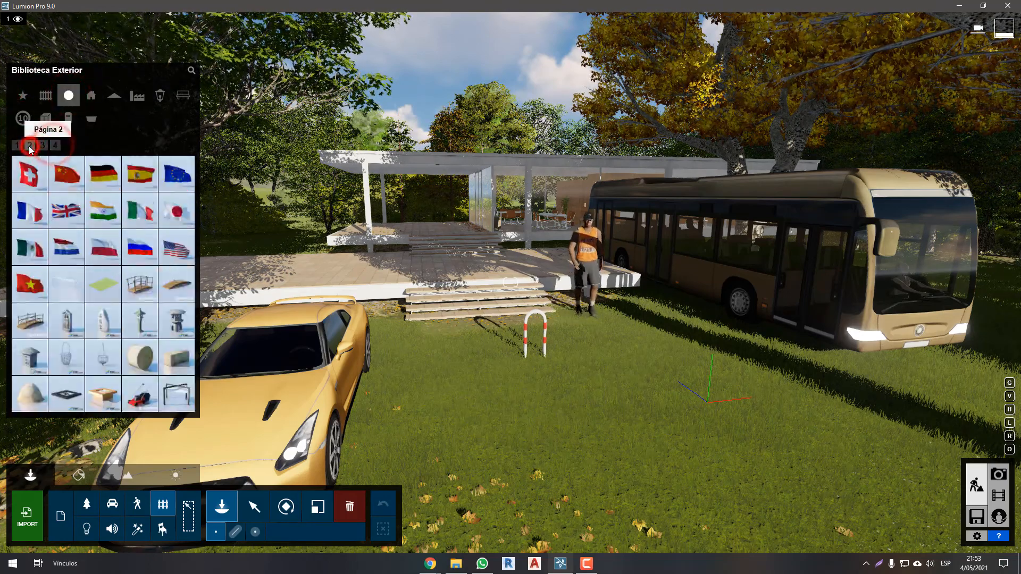
- Browse the exterior library's building, construction, industrial, street lighting, outdoor furniture and Residuos objects
{"action": "left_click", "coordinate": [94, 92]}
{"action": "left_click", "coordinate": [116, 93]}
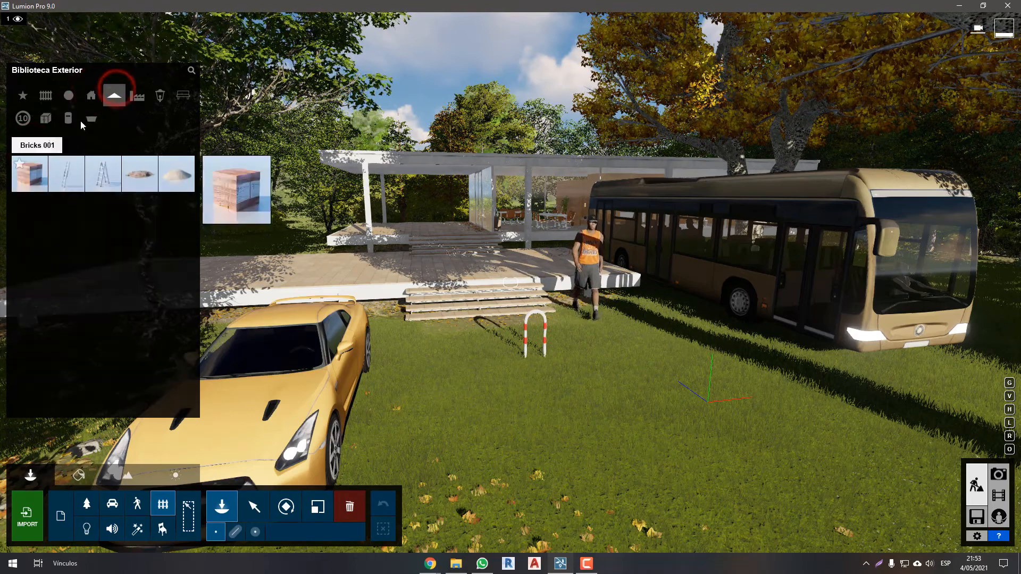
{"action": "left_click", "coordinate": [138, 96]}
{"action": "left_click", "coordinate": [159, 95]}
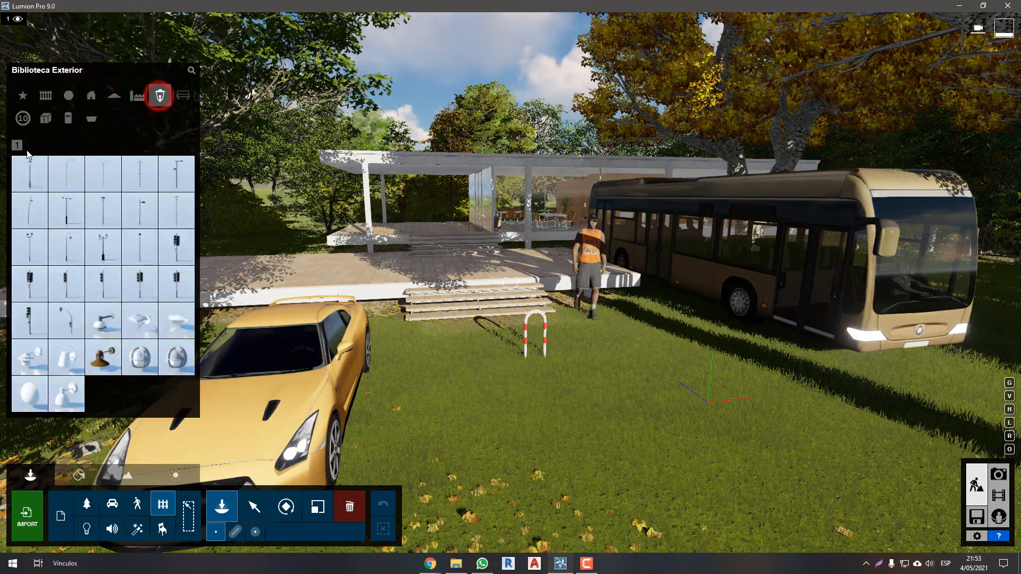
{"action": "left_click", "coordinate": [183, 95]}
{"action": "left_click", "coordinate": [30, 146]}
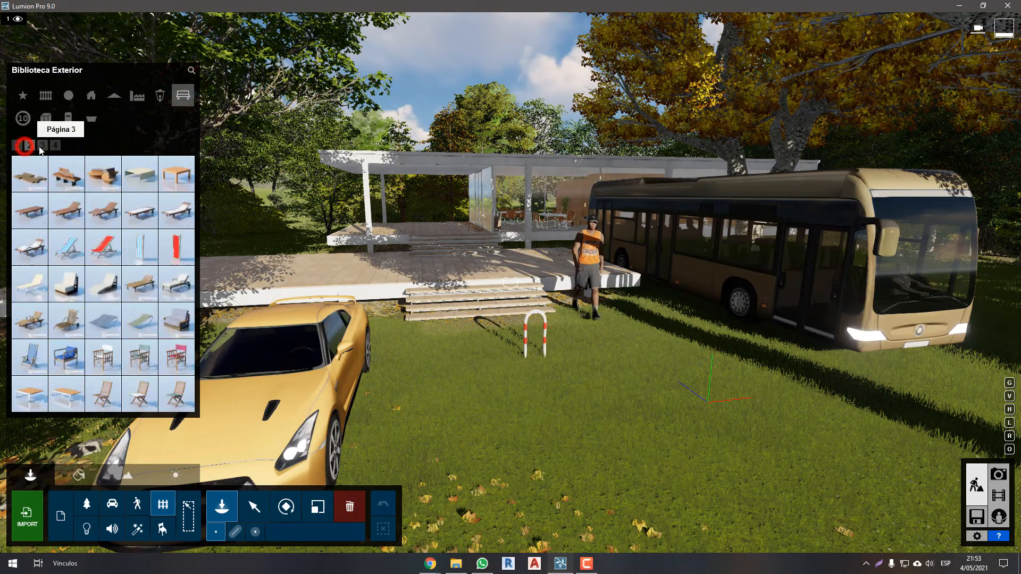
{"action": "left_click", "coordinate": [42, 145]}
{"action": "left_click", "coordinate": [54, 147]}
{"action": "left_click", "coordinate": [94, 119]}
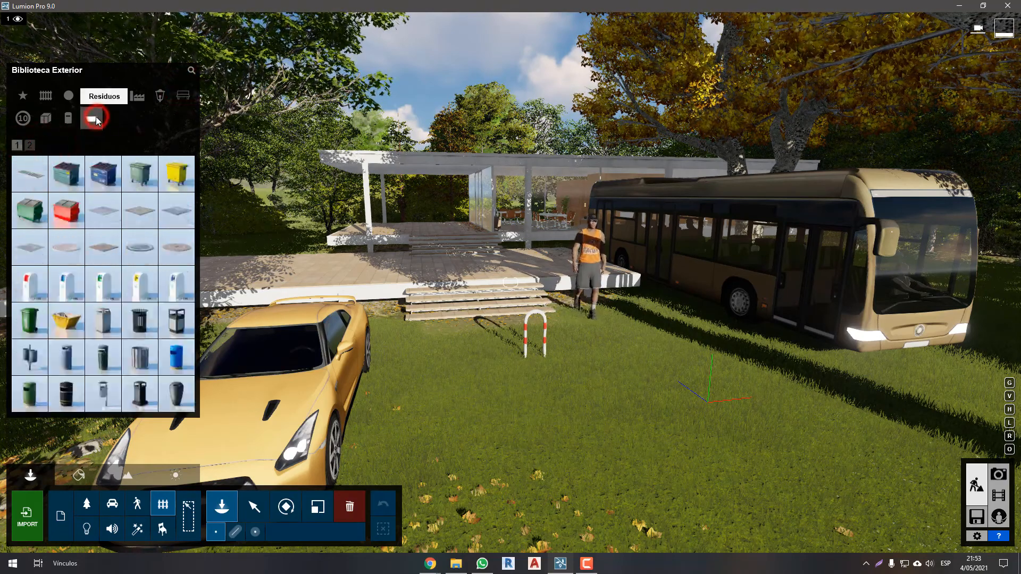
{"action": "left_click", "coordinate": [31, 144]}
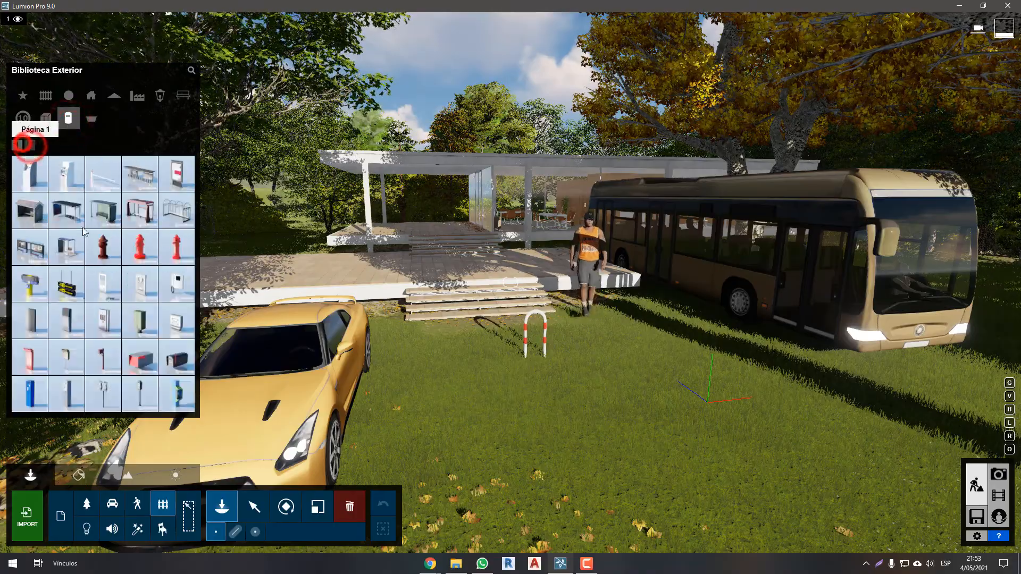
- Place a PhoneBooth 001 from the exterior library on the grass between the sports car and the bus
{"action": "left_click", "coordinate": [179, 395]}
{"action": "left_click", "coordinate": [579, 454]}
{"action": "key", "text": "w"}
{"action": "mouse_move", "coordinate": [579, 454]}
{"action": "right_mouse_down"}
{"action": "mouse_move", "coordinate": [612, 460]}
{"action": "mouse_move", "coordinate": [590, 449]}
{"action": "mouse_move", "coordinate": [601, 443]}
{"action": "mouse_move", "coordinate": [590, 452]}
{"action": "right_mouse_up"}
{"action": "left_click", "coordinate": [585, 449]}
{"action": "key", "text": "a"}
{"action": "left_click", "coordinate": [257, 508]}
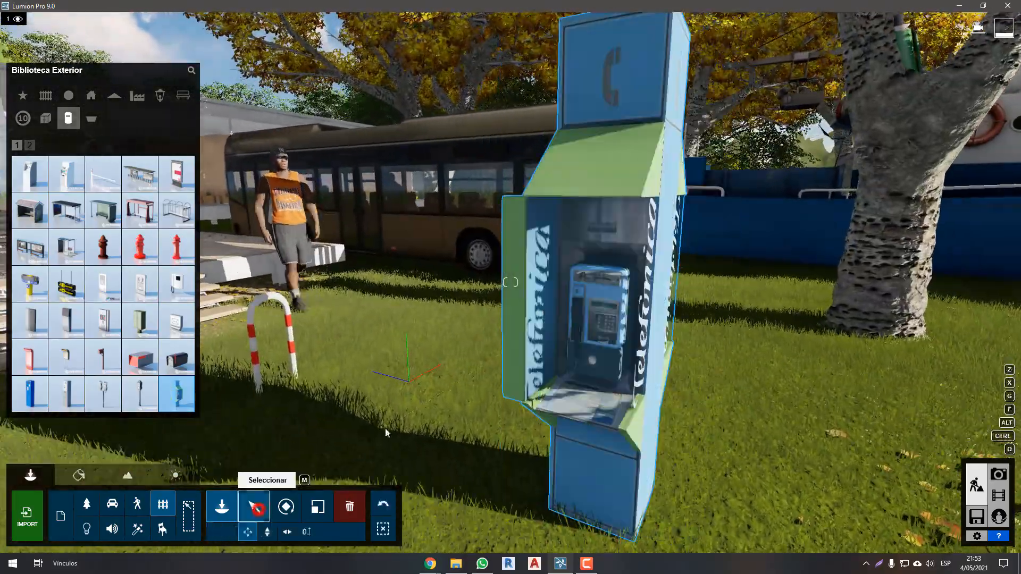
- Select the phone booth and examine it up close from several sides, including its advertising panel
{"action": "right_click_drag", "start_coordinate": [425, 405], "coordinate": [360, 392]}
{"action": "key", "text": "w"}
{"action": "key", "text": "s"}
{"action": "key", "text": "a"}
{"action": "key", "text": "d"}
{"action": "key", "text": "d"}
{"action": "key", "text": "a"}
{"action": "key", "text": "w"}
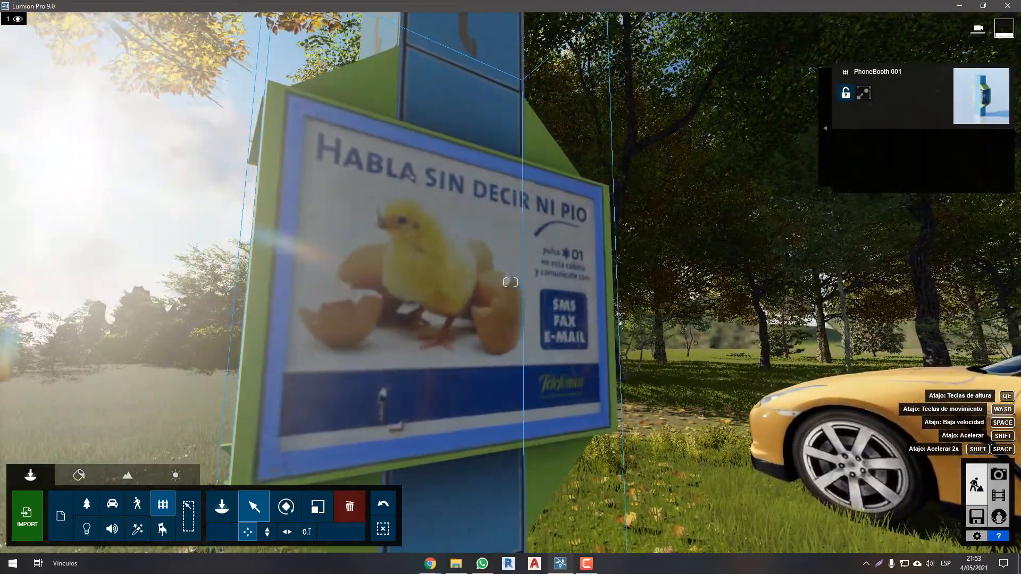
{"action": "key", "text": "s"}
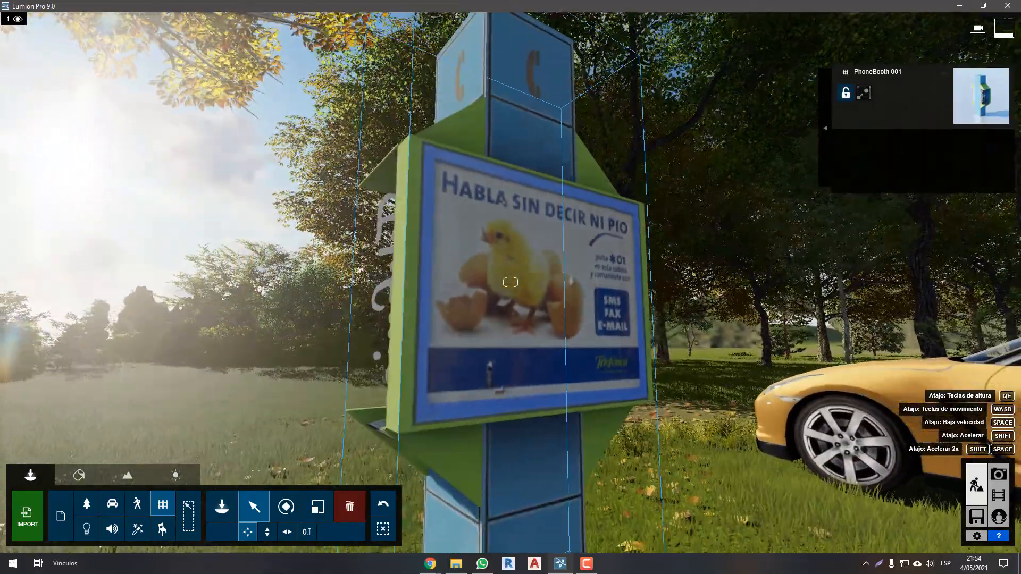
{"action": "key", "text": "a"}
{"action": "key", "text": "d"}
{"action": "right_click_drag", "start_coordinate": [511, 283], "coordinate": [428, 397]}
{"action": "key", "text": "s"}
{"action": "key", "text": "w"}
{"action": "key", "text": "s"}
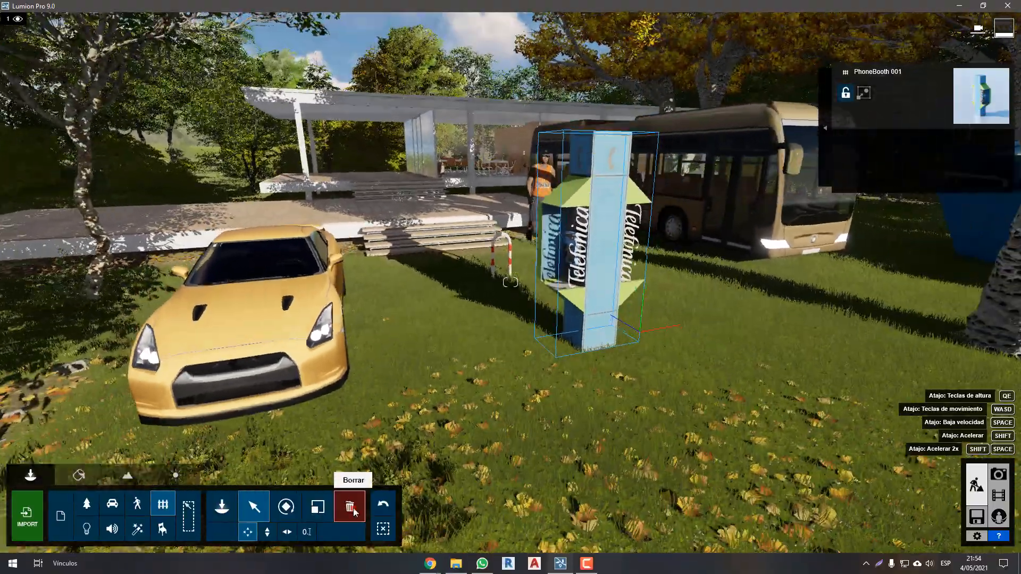
- Delete the phone booth from the lawn and return to object selection facing the house
{"action": "left_click", "coordinate": [349, 506]}
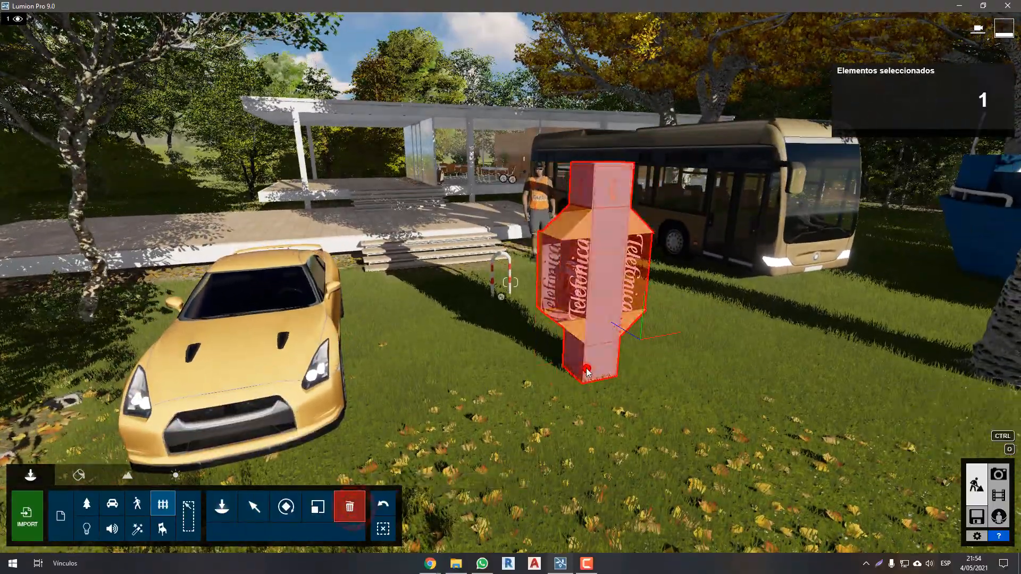
{"action": "left_click", "coordinate": [587, 369]}
{"action": "key", "text": "w"}
{"action": "left_click", "coordinate": [255, 506]}
{"action": "key", "text": "s"}
{"action": "left_click", "coordinate": [490, 391]}
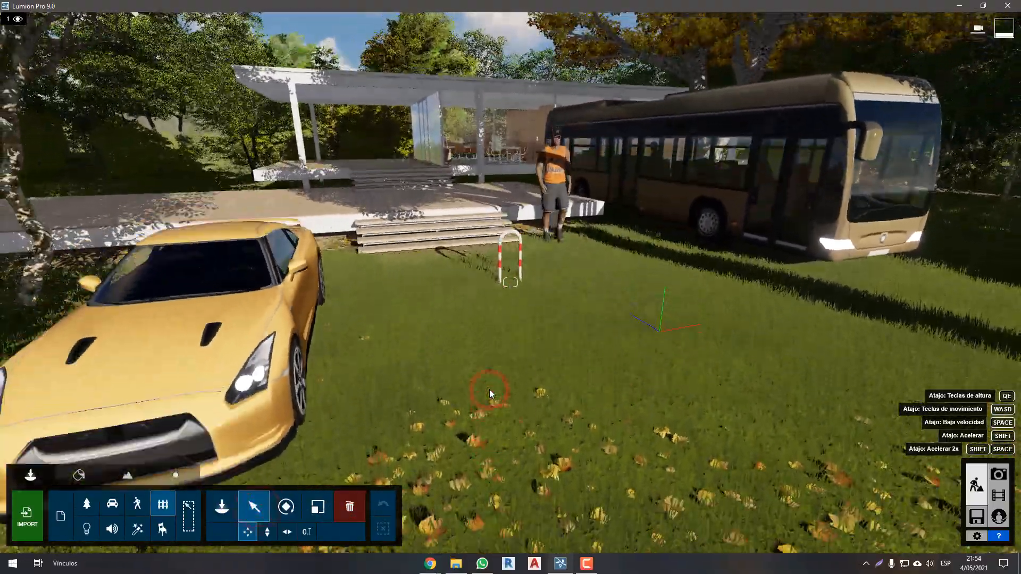
{"action": "right_click_drag", "start_coordinate": [489, 390], "coordinate": [479, 369]}
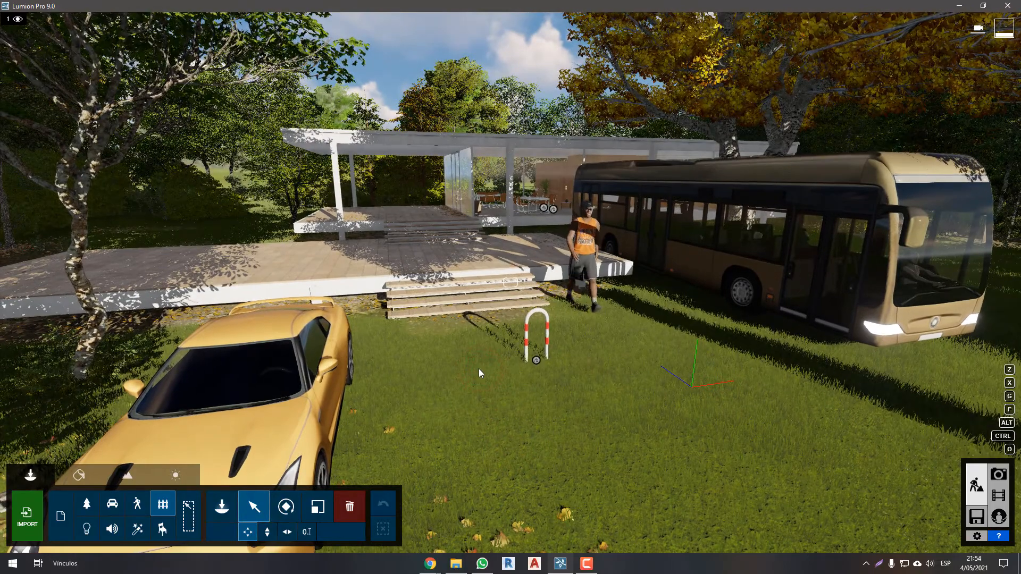
{"action": "left_click", "coordinate": [138, 508]}
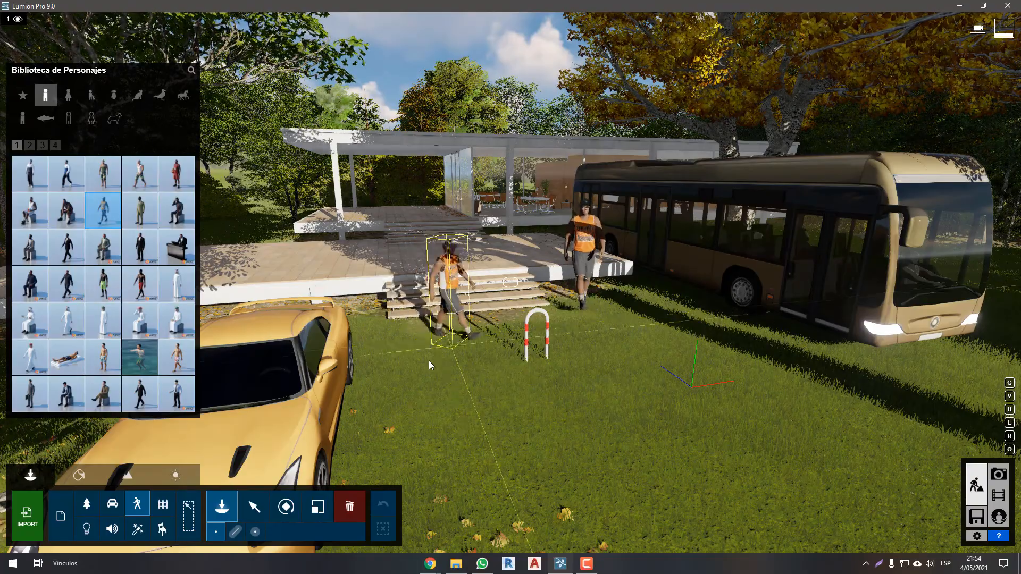
{"action": "left_click", "coordinate": [266, 510]}
{"action": "mouse_move", "coordinate": [483, 415]}
{"action": "right_mouse_down"}
{"action": "mouse_move", "coordinate": [488, 393]}
{"action": "mouse_move", "coordinate": [497, 418]}
{"action": "right_mouse_up"}
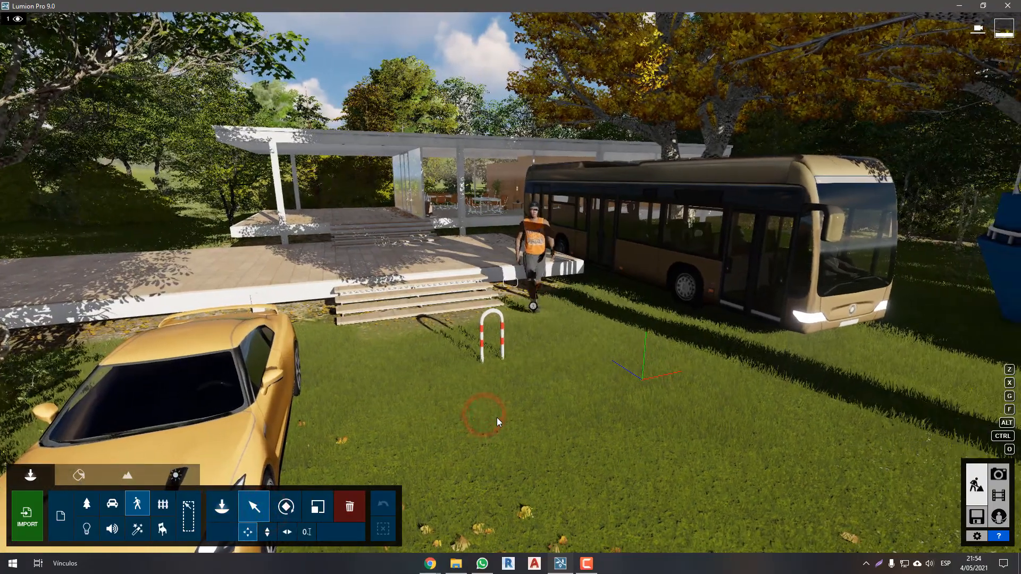
- Switch to Chrome and open the 3D Warehouse site at 3dwarehouse.sketchup.com
{"action": "middle_click", "coordinate": [430, 564]}
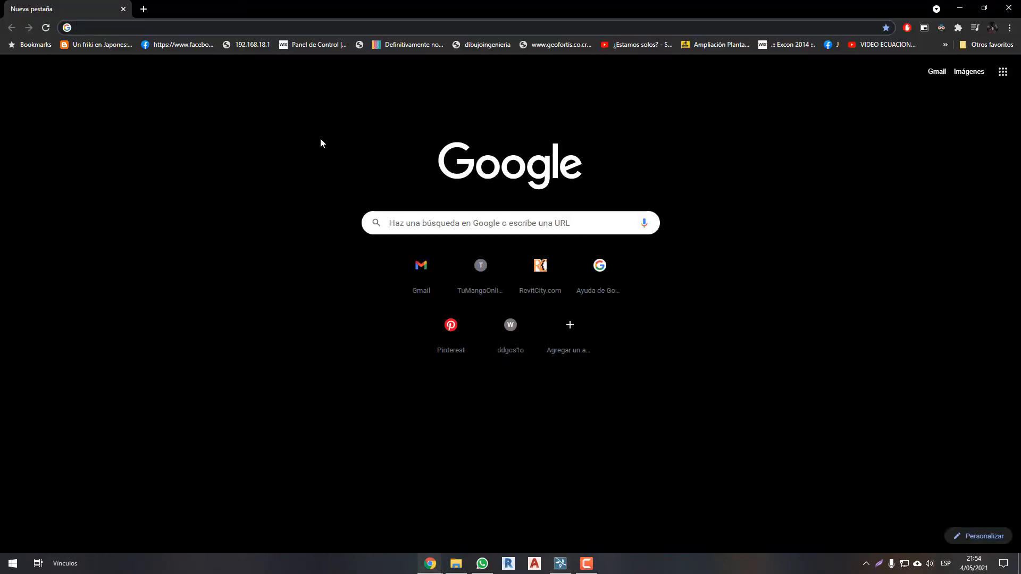
{"action": "type", "text": "3dwa"}
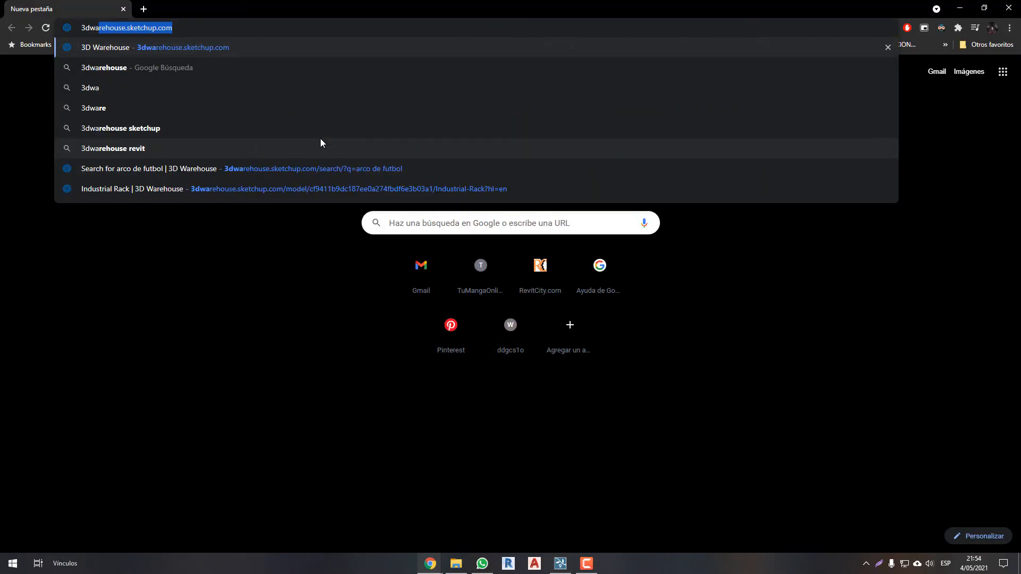
{"action": "key", "text": "Return"}
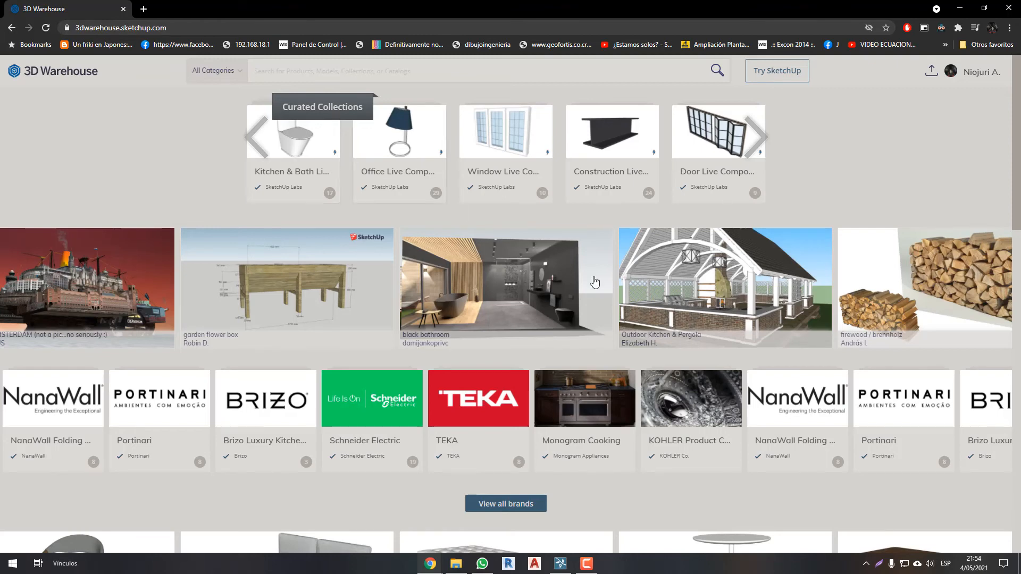
- Open the Hatton Side Table Ice by Modloft model page and display its download format options
{"action": "scroll", "coordinate": [636, 301], "scroll_direction": "down", "scroll_amount": 5}
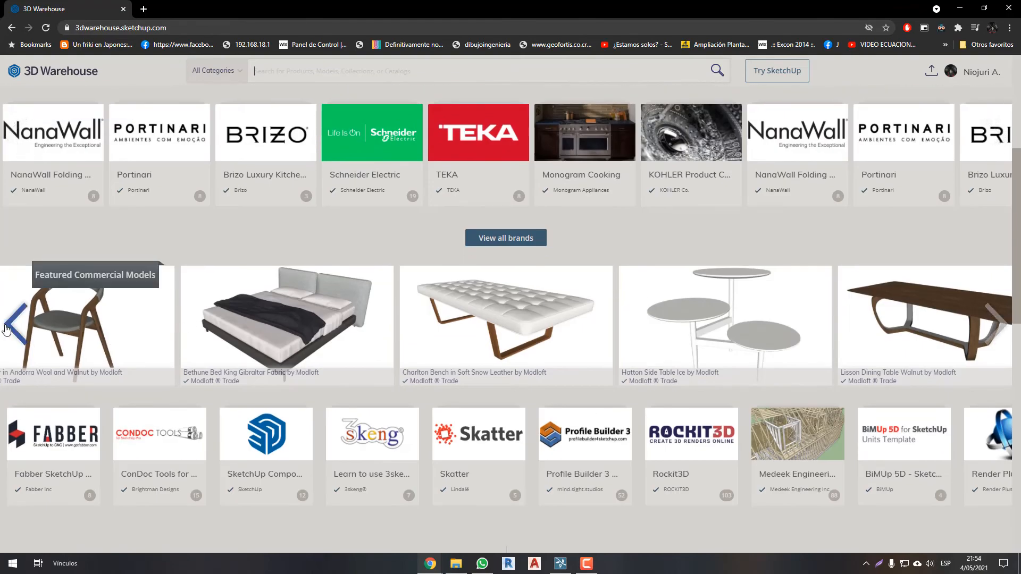
{"action": "left_click", "coordinate": [717, 321]}
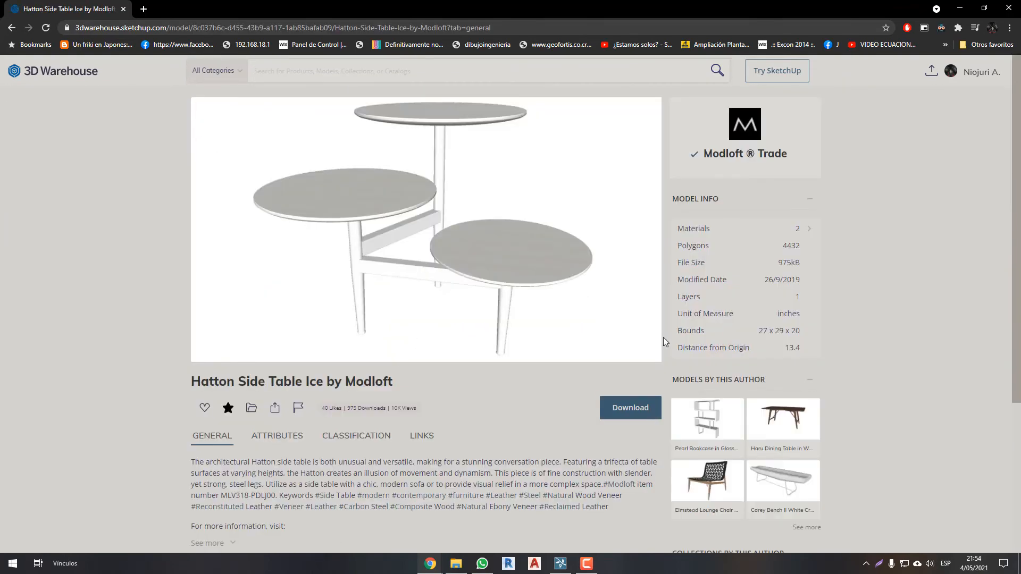
{"action": "left_click", "coordinate": [630, 418]}
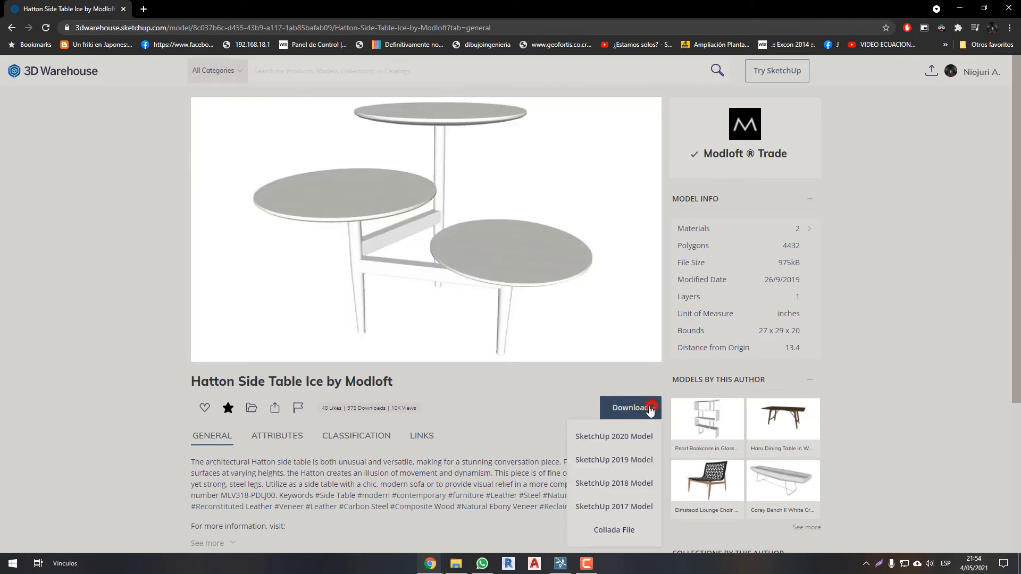
{"action": "scroll", "coordinate": [638, 389], "scroll_direction": "down", "scroll_amount": 1}
{"action": "left_click", "coordinate": [638, 360]}
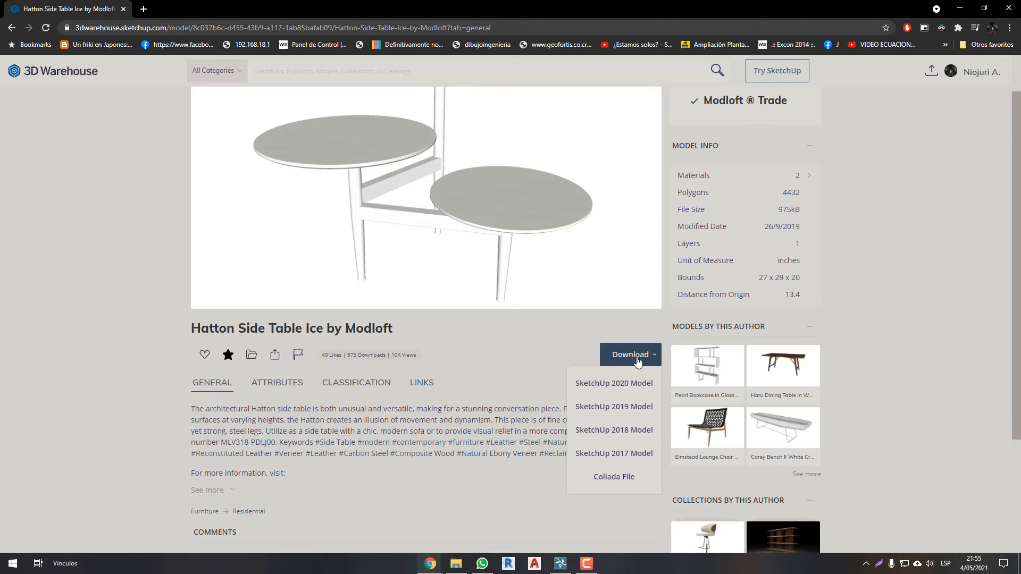
{"action": "left_click_drag", "start_coordinate": [565, 461], "coordinate": [658, 493]}
{"action": "left_click_drag", "start_coordinate": [559, 477], "coordinate": [521, 477]}
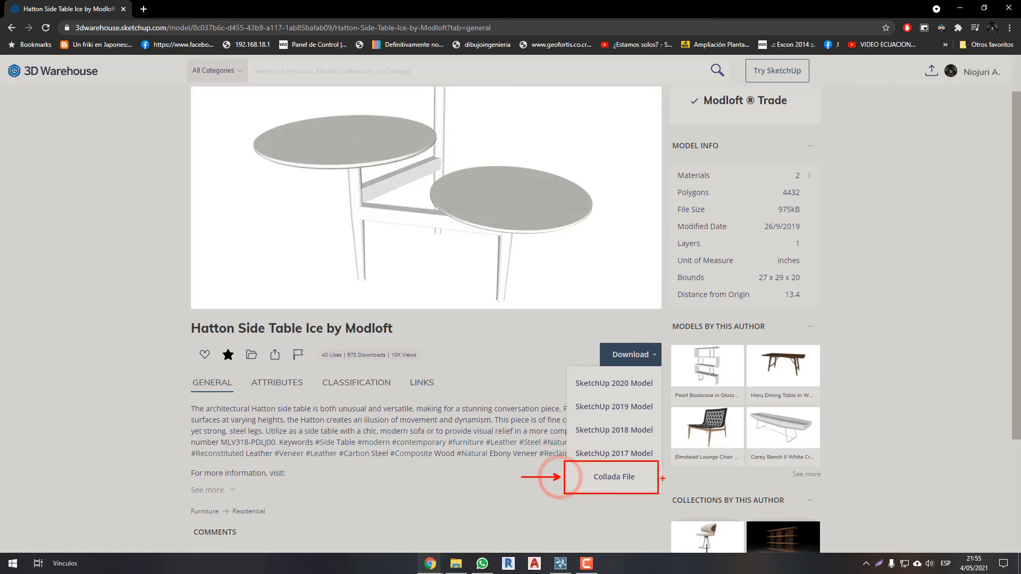
{"action": "type", "text": ".dae"}
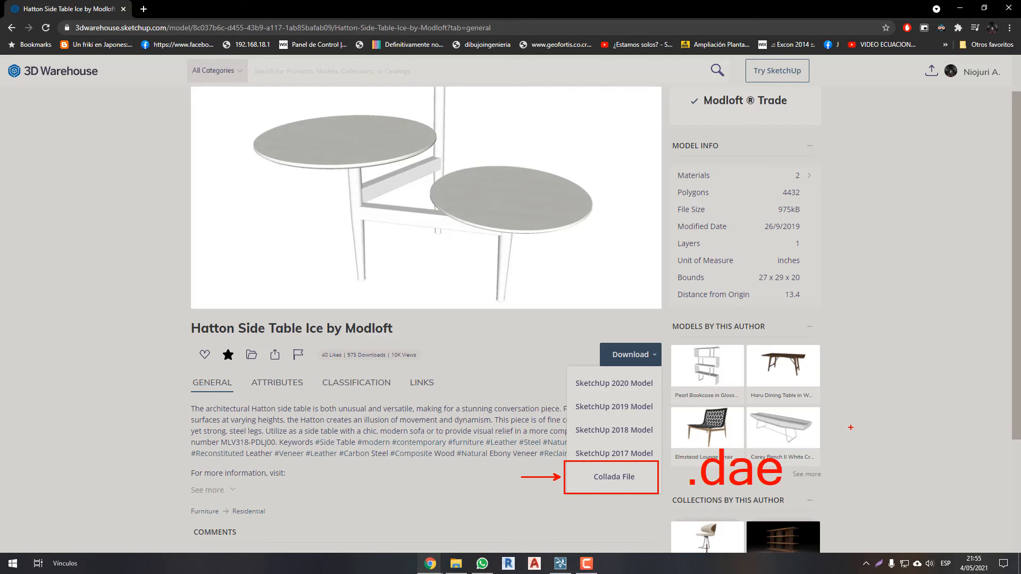
{"action": "left_click_drag", "start_coordinate": [560, 383], "coordinate": [659, 379]}
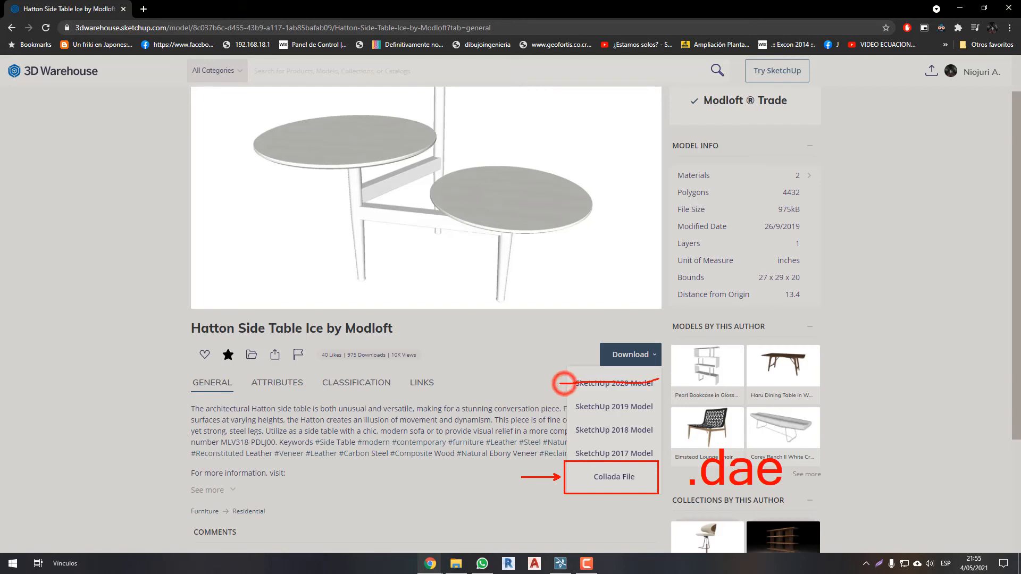
{"action": "left_click_drag", "start_coordinate": [557, 406], "coordinate": [664, 399]}
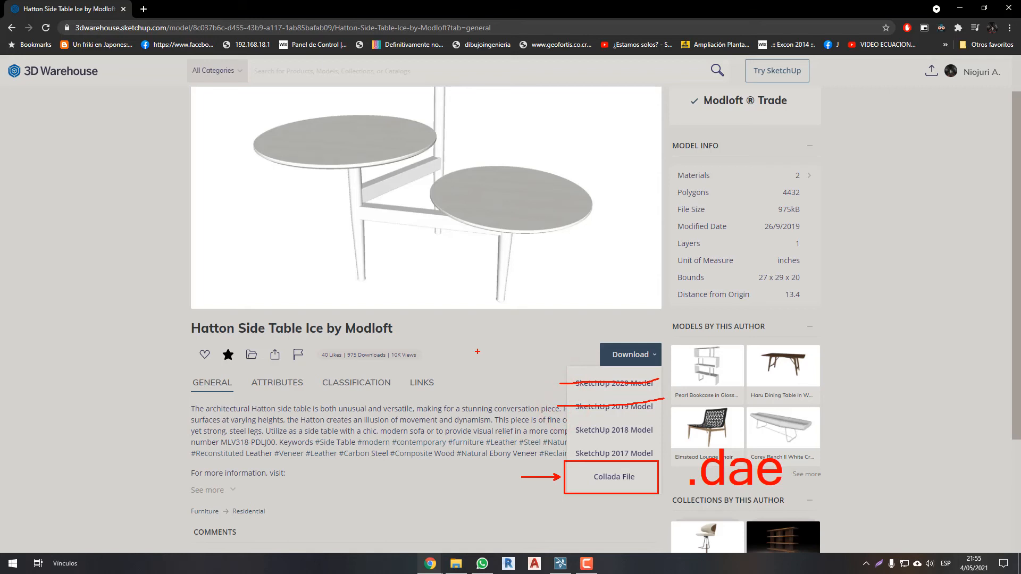
- Download the Hatton Side Table Ice model as a SketchUp 2020 file
{"action": "mouse_move", "coordinate": [581, 367]}
{"action": "left_mouse_down"}
{"action": "mouse_move", "coordinate": [612, 380]}
{"action": "mouse_move", "coordinate": [645, 375]}
{"action": "left_mouse_up"}
{"action": "key", "text": "Escape"}
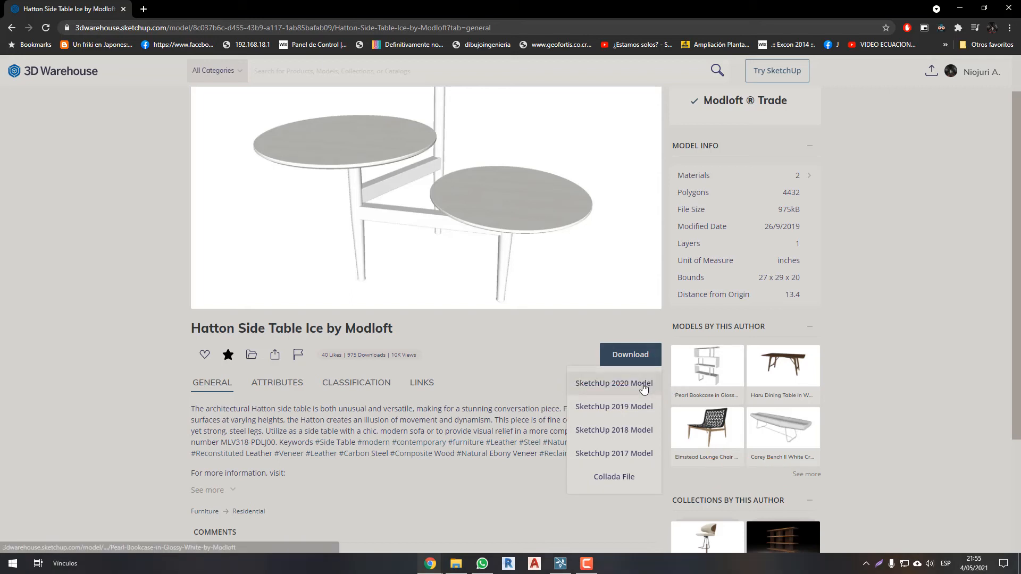
{"action": "scroll", "coordinate": [400, 260], "scroll_direction": "up", "scroll_amount": 1}
{"action": "left_click", "coordinate": [441, 230]}
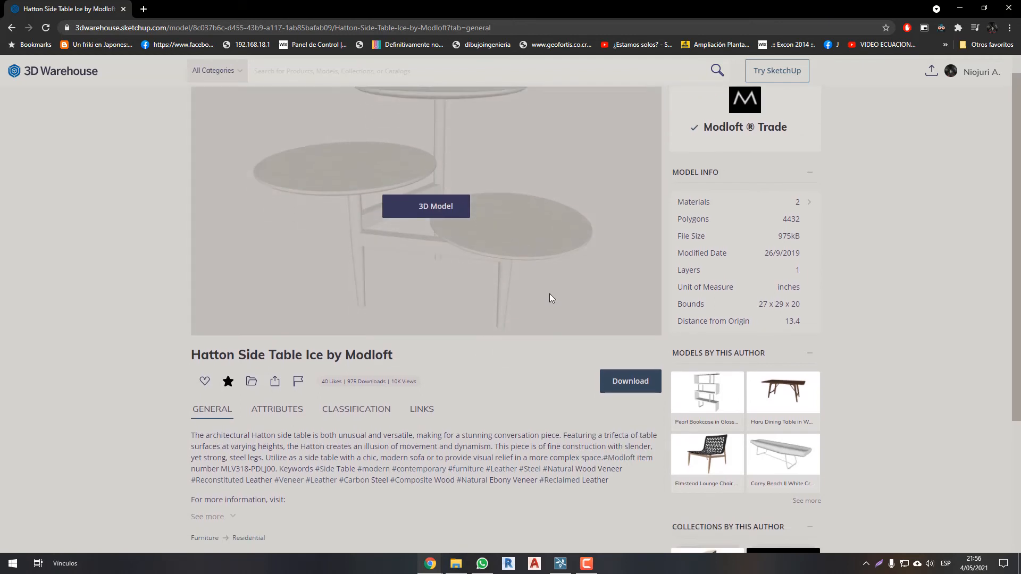
{"action": "scroll", "coordinate": [550, 296], "scroll_direction": "down", "scroll_amount": 1}
{"action": "left_click", "coordinate": [625, 363]}
{"action": "left_click", "coordinate": [620, 385]}
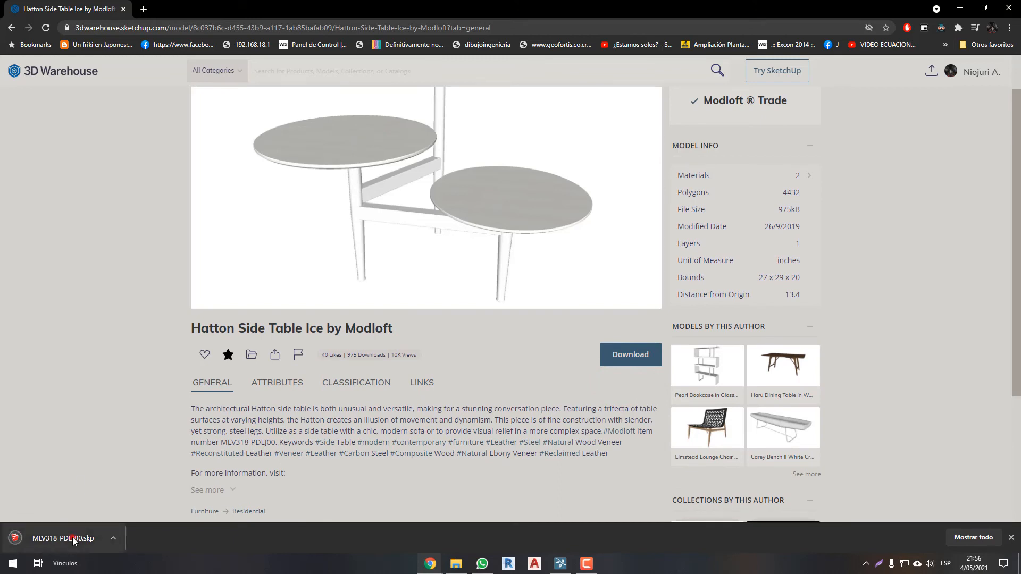
- Open the downloaded MLV318-PDLJ00.skp in SketchUp and examine the table model
{"action": "left_click", "coordinate": [73, 538]}
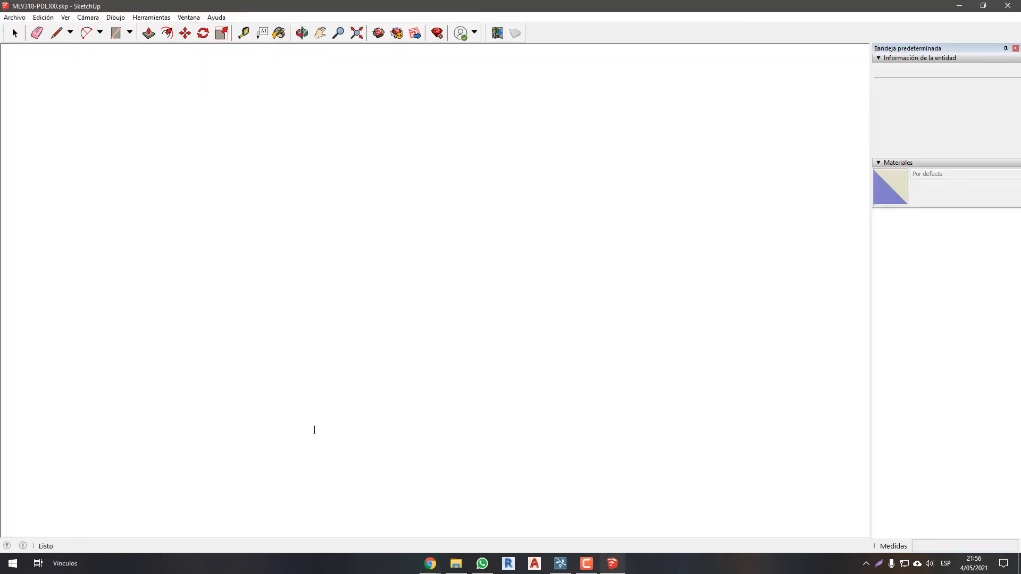
{"action": "scroll", "coordinate": [371, 353], "scroll_direction": "down", "scroll_amount": 4}
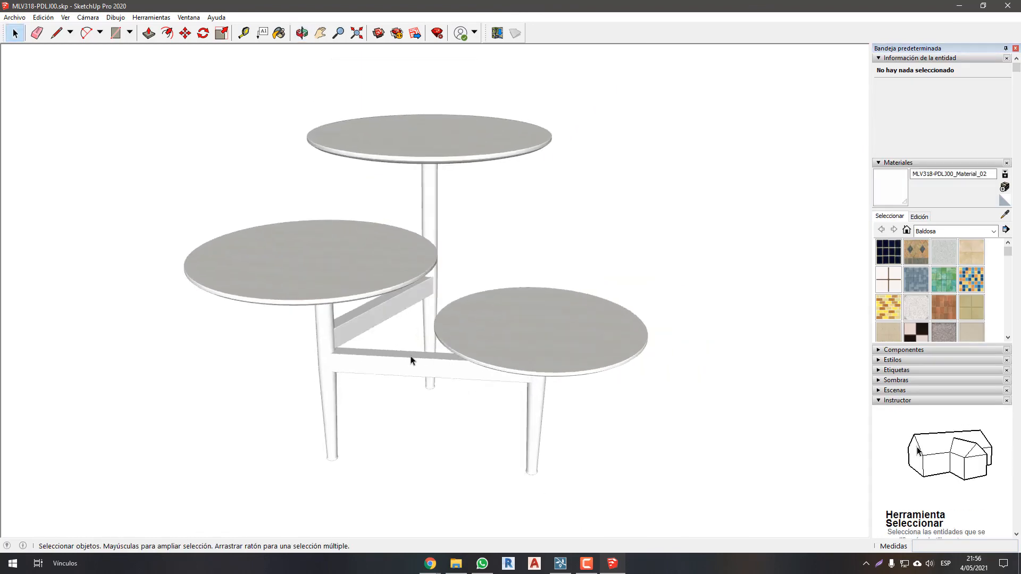
{"action": "middle_click_drag", "start_coordinate": [410, 358], "coordinate": [505, 431]}
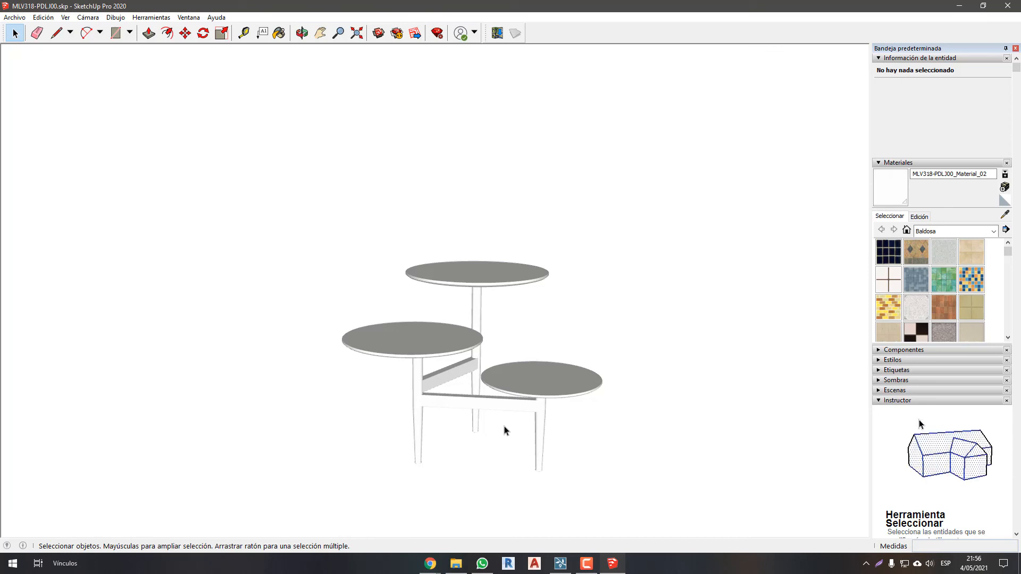
{"action": "middle_click_drag", "start_coordinate": [490, 421], "coordinate": [500, 444]}
- Start a 3D model export of the table and choose the Familias folder as its destination
{"action": "left_click", "coordinate": [14, 17]}
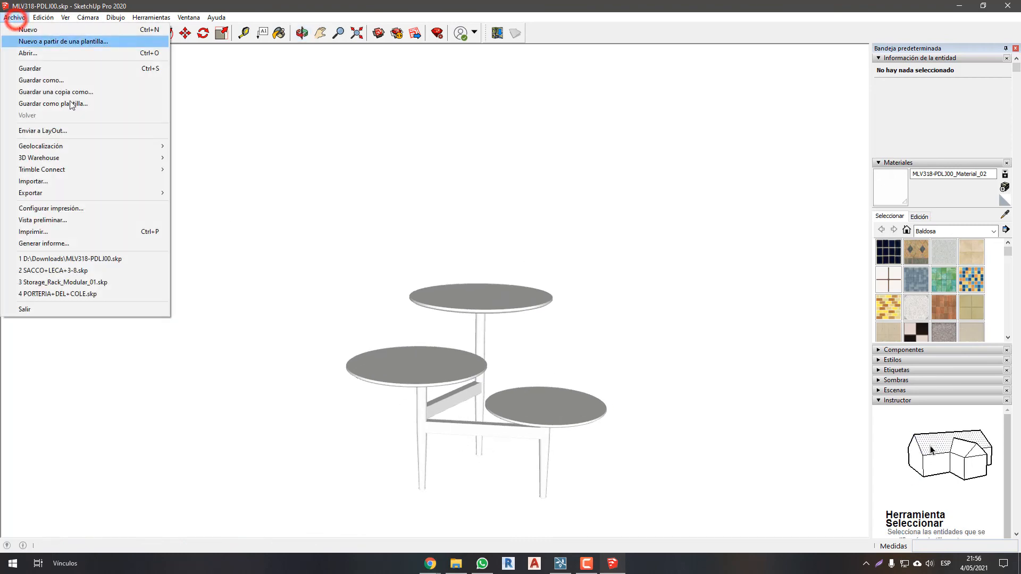
{"action": "left_click", "coordinate": [101, 193]}
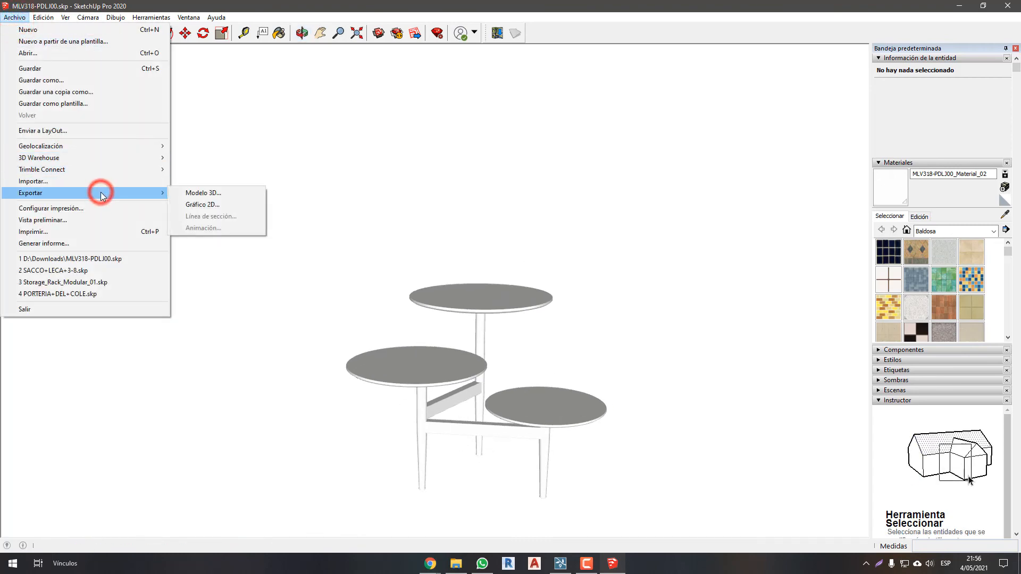
{"action": "left_click", "coordinate": [228, 193]}
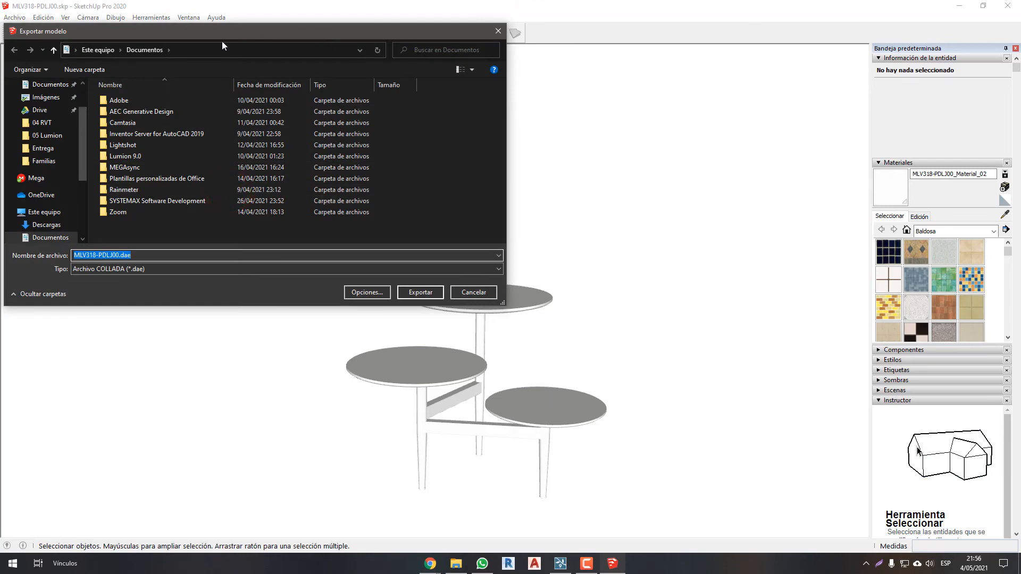
{"action": "left_click_drag", "start_coordinate": [218, 30], "coordinate": [369, 100]}
{"action": "left_click", "coordinate": [194, 229]}
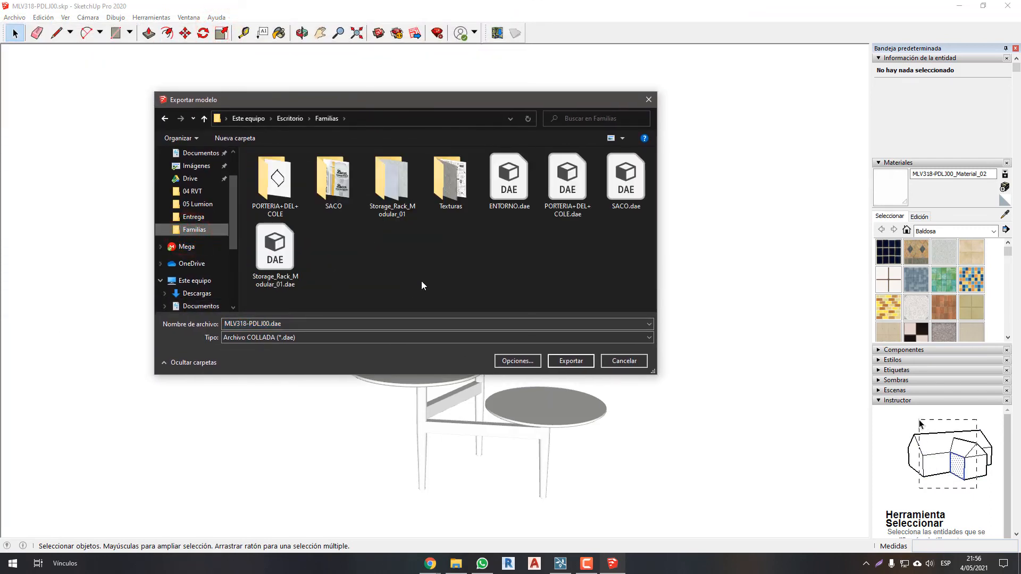
- Export the table as a COLLADA (*.dae) file named MOBILIARIO CLASE
{"action": "left_click", "coordinate": [325, 336]}
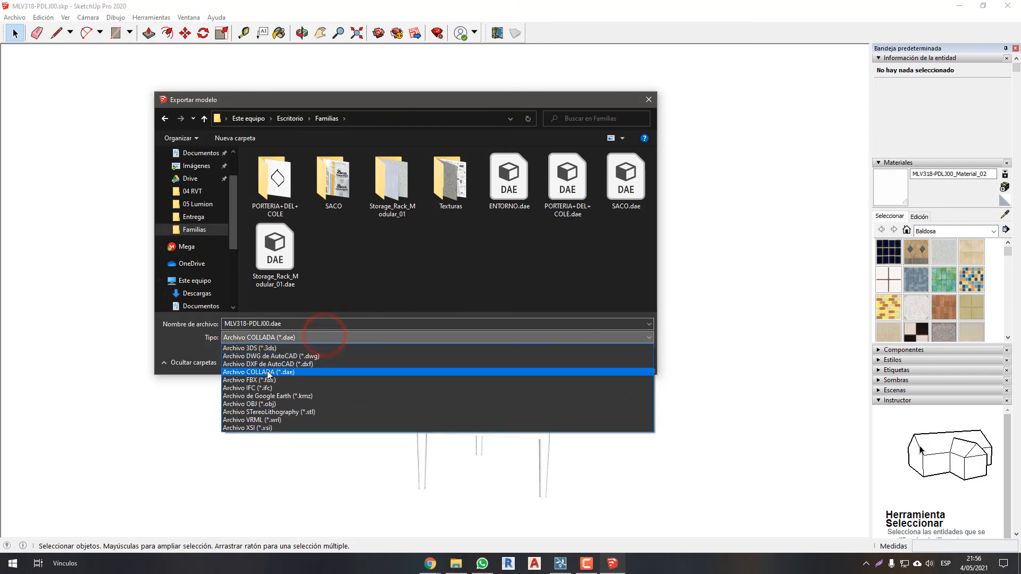
{"action": "left_click", "coordinate": [269, 373]}
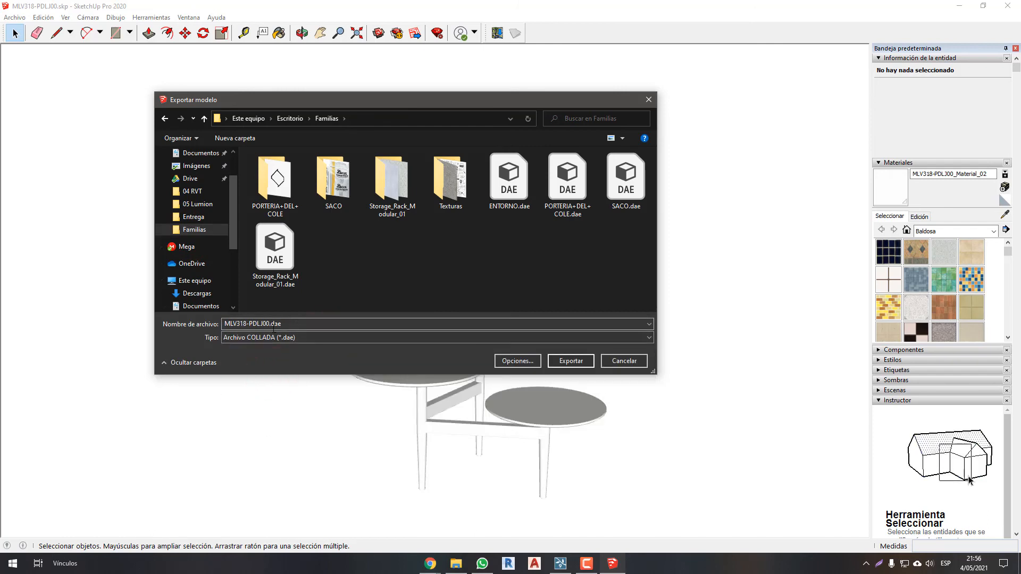
{"action": "left_click", "coordinate": [268, 323]}
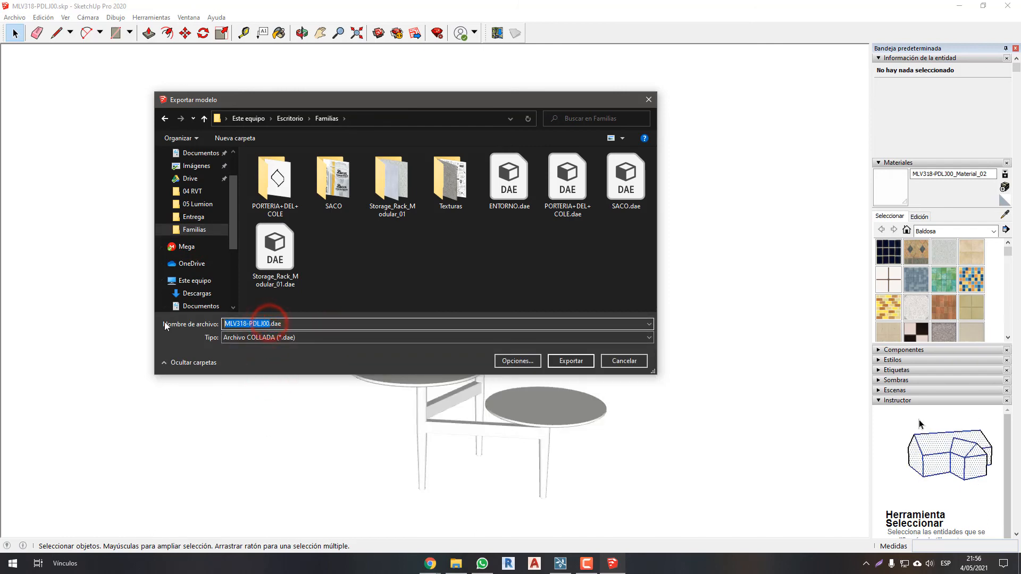
{"action": "type", "text": "MOBILIARIO CLASE"}
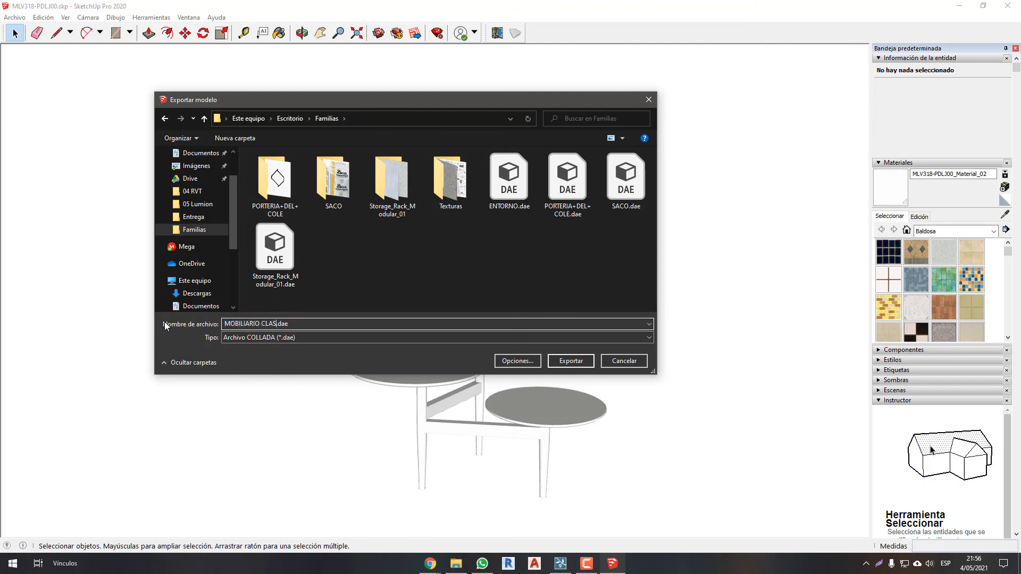
{"action": "left_click", "coordinate": [571, 361]}
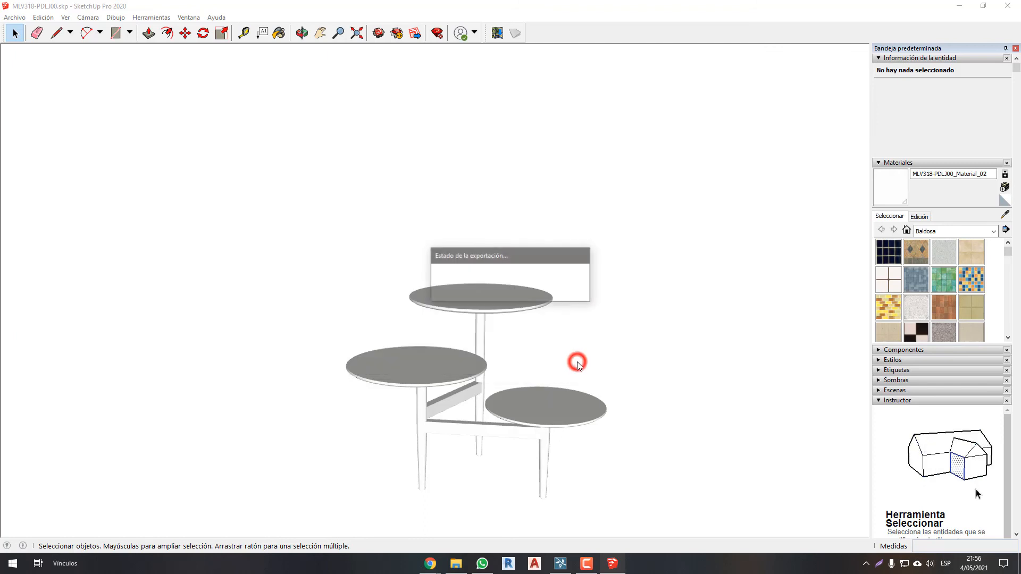
- Switch to Lumion and load MOBILIARIO CLASE.dae from the Familias folder as a new model import
{"action": "left_click", "coordinate": [561, 563]}
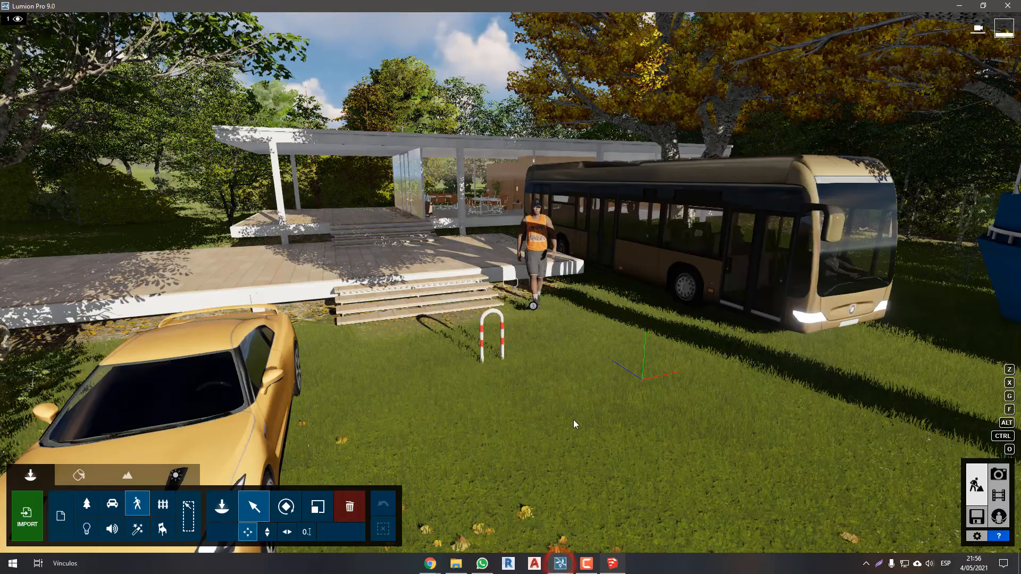
{"action": "key", "text": "d"}
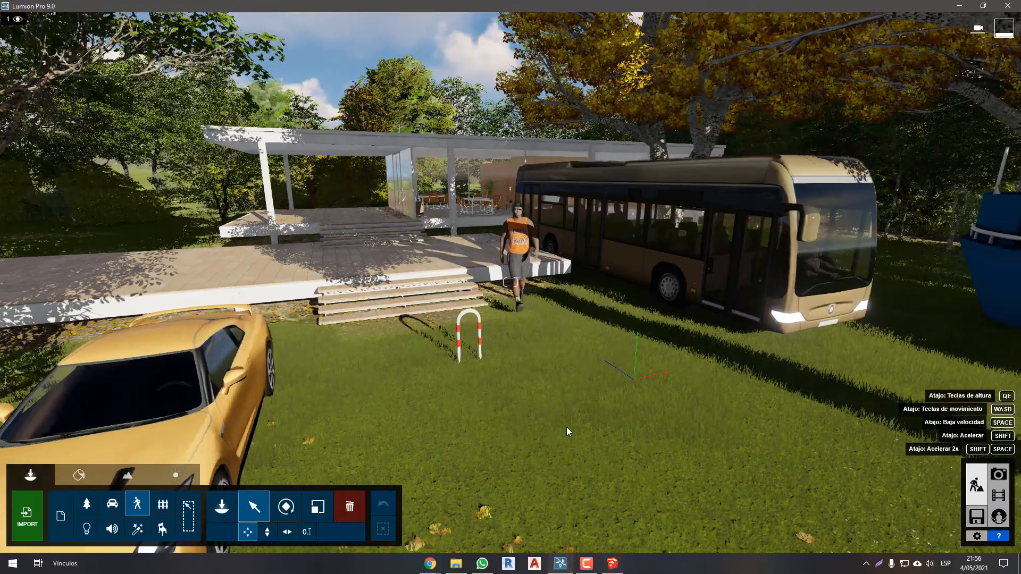
{"action": "left_click", "coordinate": [34, 522]}
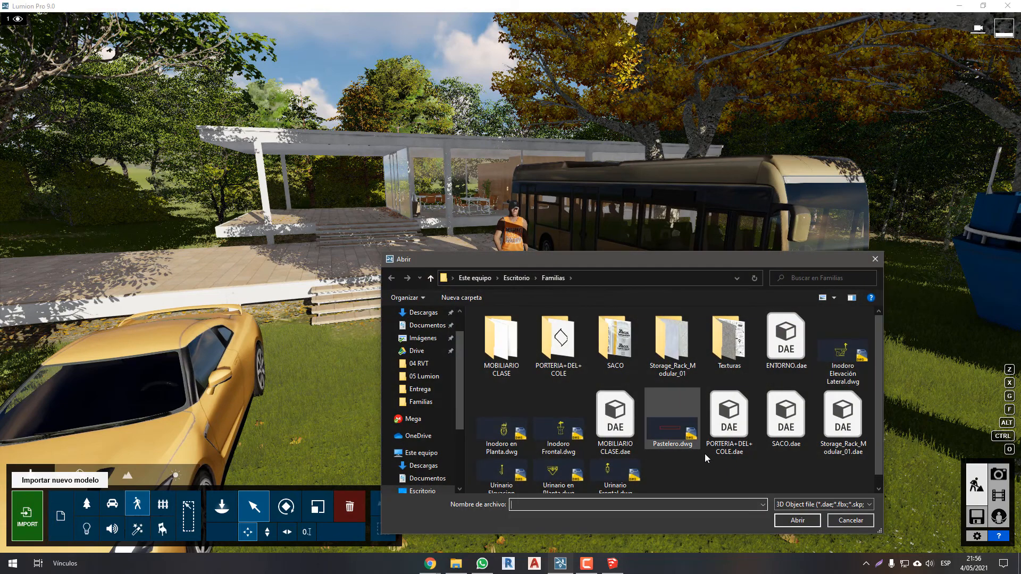
{"action": "left_click", "coordinate": [707, 474]}
{"action": "left_click", "coordinate": [622, 422]}
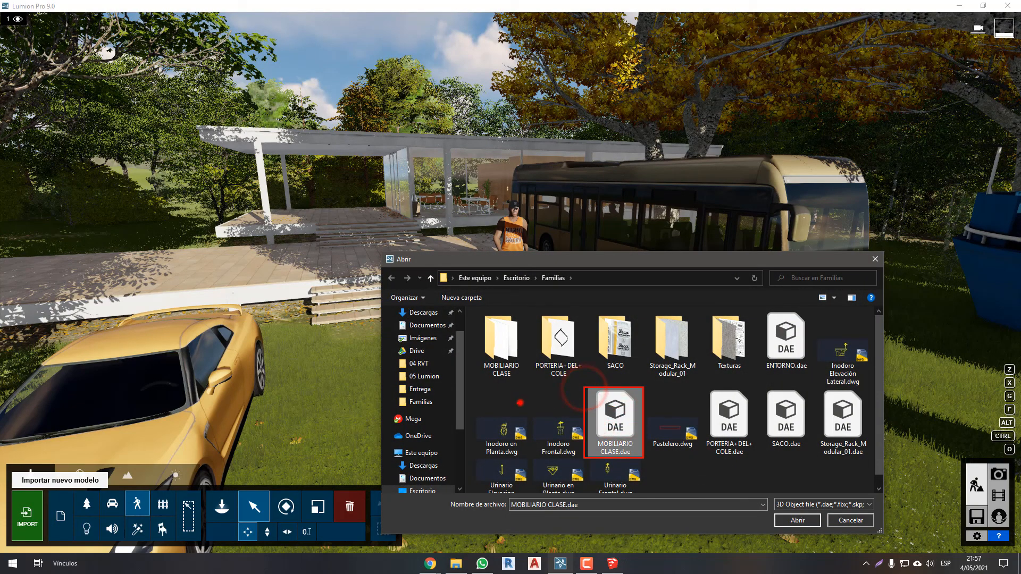
{"action": "left_click", "coordinate": [780, 520]}
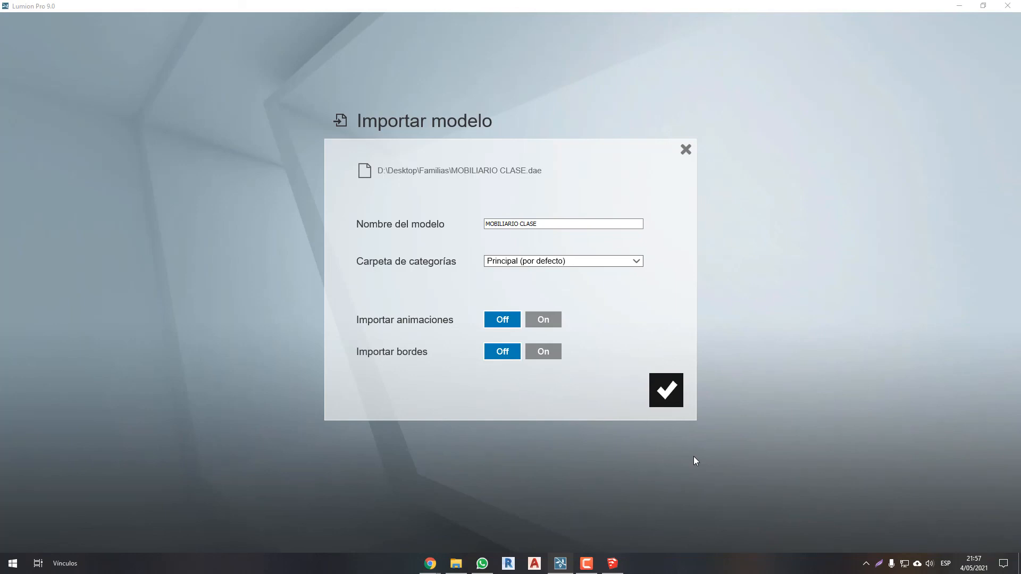
- Examine the model name and category folder settings for the MOBILIARIO CLASE import and cancel it
{"action": "left_click", "coordinate": [562, 224]}
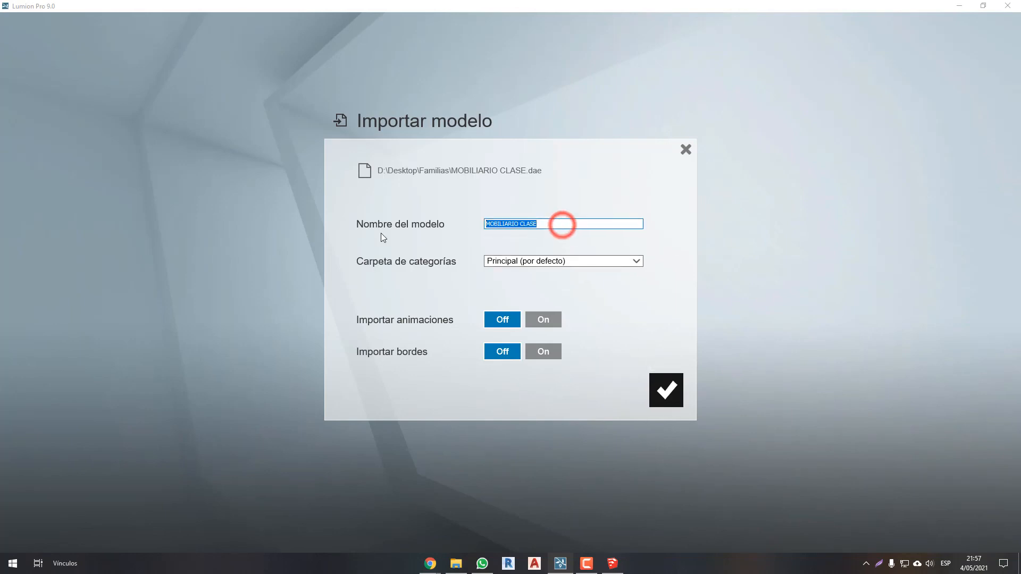
{"action": "left_click_drag", "start_coordinate": [452, 178], "coordinate": [545, 173]}
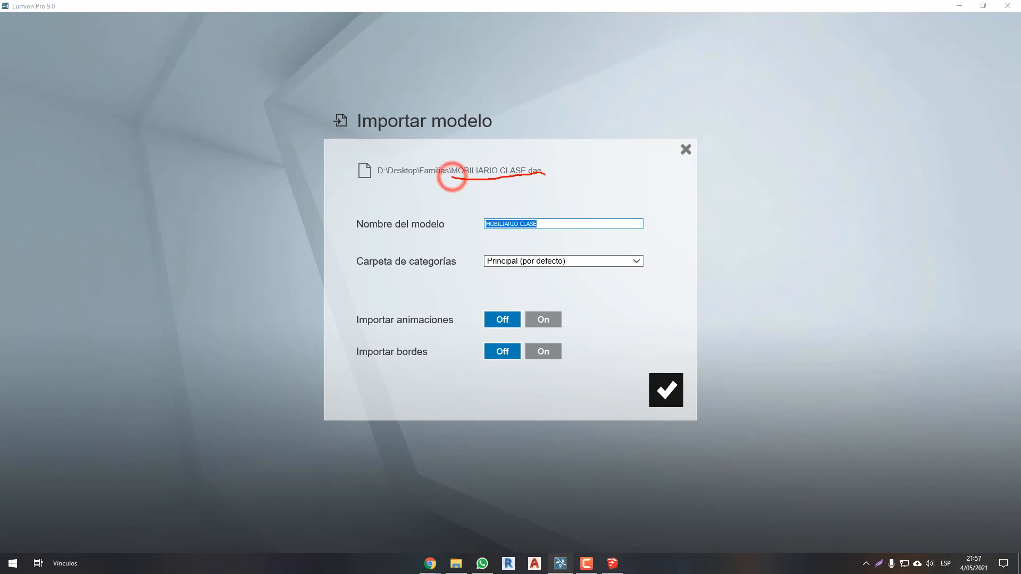
{"action": "double_click", "coordinate": [564, 225]}
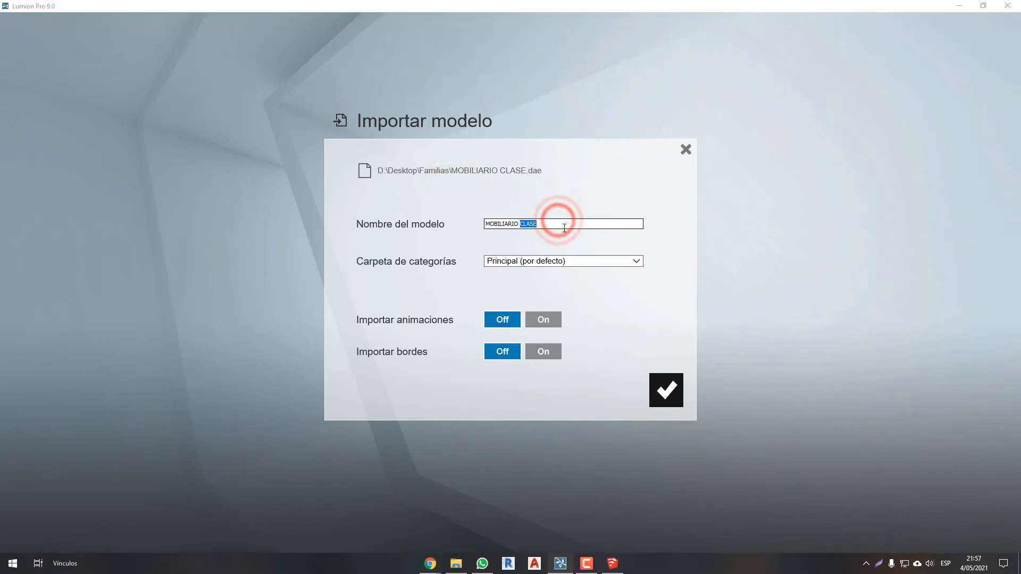
{"action": "left_click", "coordinate": [493, 166]}
{"action": "left_click", "coordinate": [554, 224]}
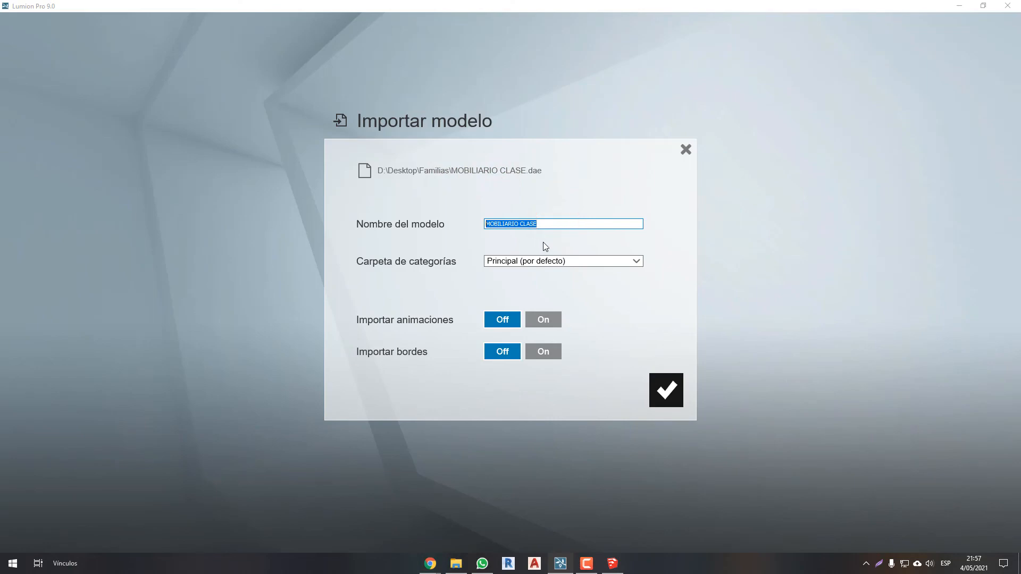
{"action": "left_click", "coordinate": [635, 259]}
{"action": "left_click", "coordinate": [634, 260]}
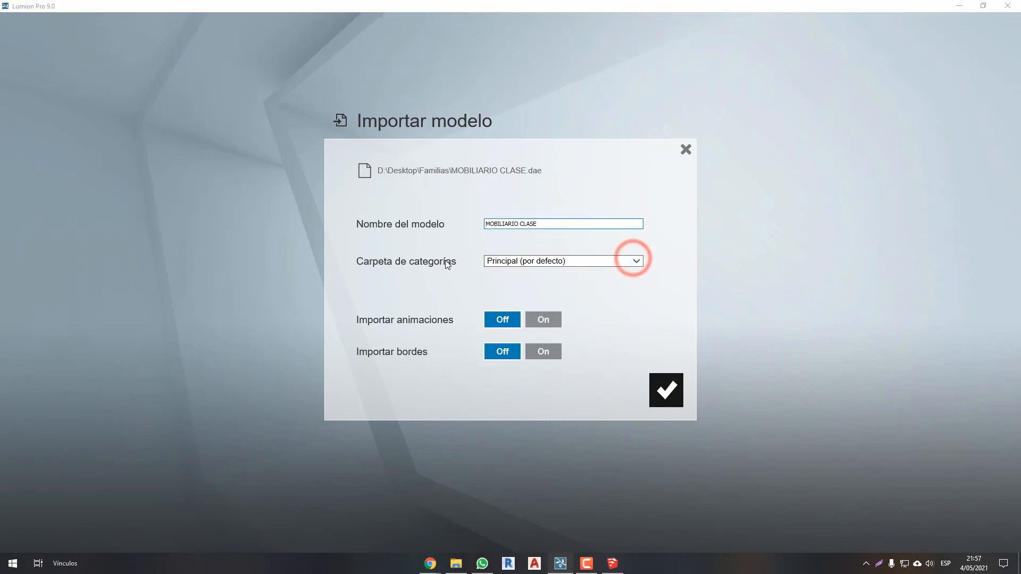
{"action": "left_click", "coordinate": [686, 150]}
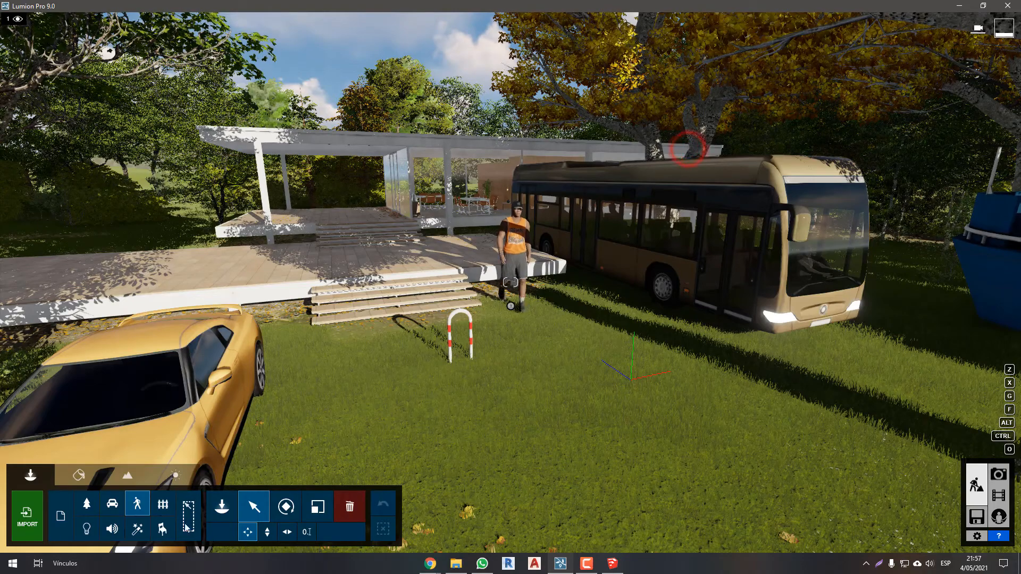
- Browse the category groups of the nature library and the transport library
{"action": "left_click", "coordinate": [87, 504]}
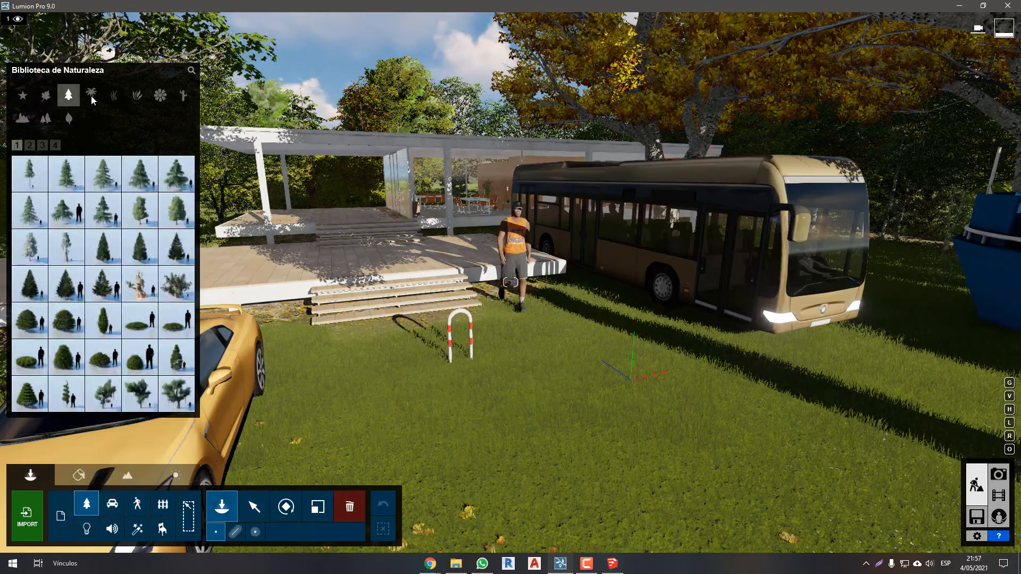
{"action": "left_click", "coordinate": [91, 96]}
{"action": "left_click", "coordinate": [114, 97]}
{"action": "left_click", "coordinate": [136, 96]}
{"action": "left_click", "coordinate": [166, 99]}
{"action": "left_click", "coordinate": [181, 98]}
{"action": "left_click", "coordinate": [67, 108]}
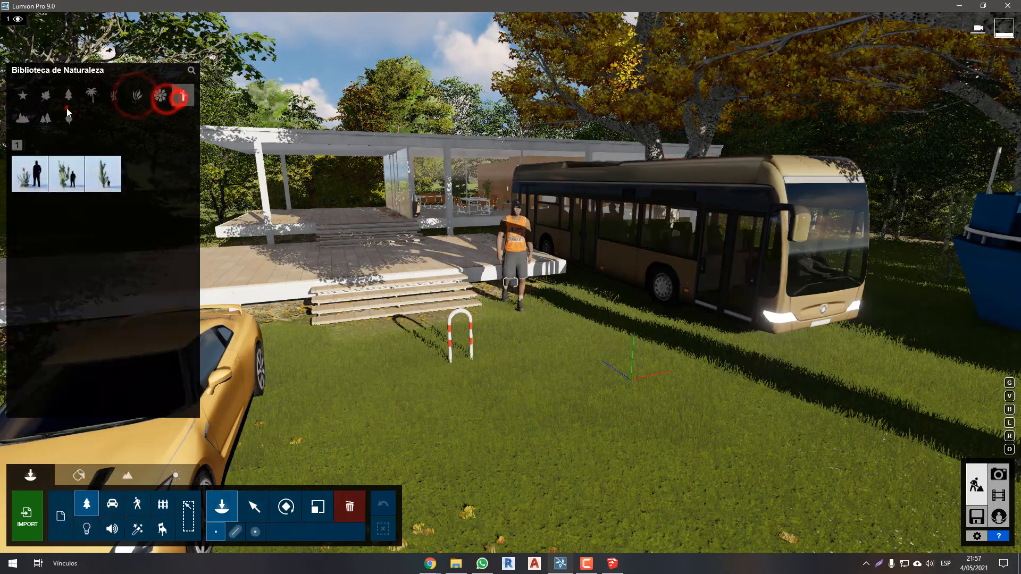
{"action": "left_click", "coordinate": [112, 503]}
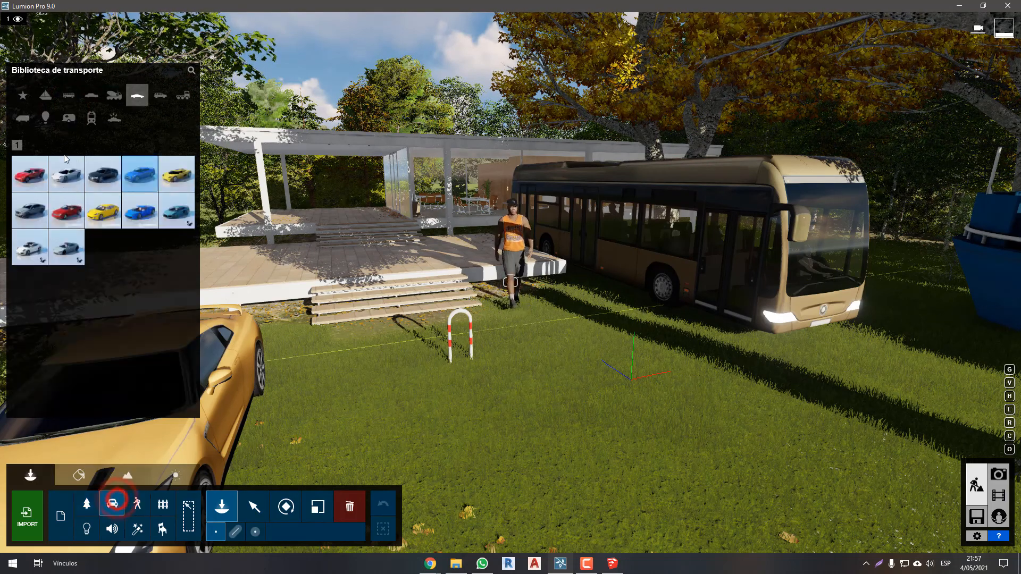
{"action": "left_click", "coordinate": [92, 95]}
{"action": "left_click", "coordinate": [114, 95]}
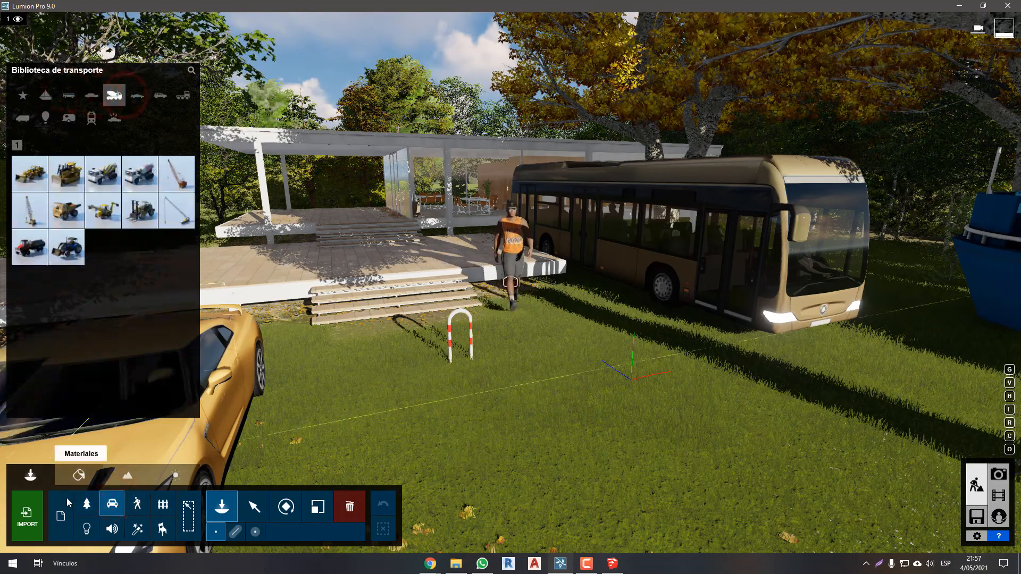
- Browse the Principal, TESIS and TRABAJO category folders of the imported models library
{"action": "left_click", "coordinate": [60, 515]}
{"action": "left_click", "coordinate": [96, 97]}
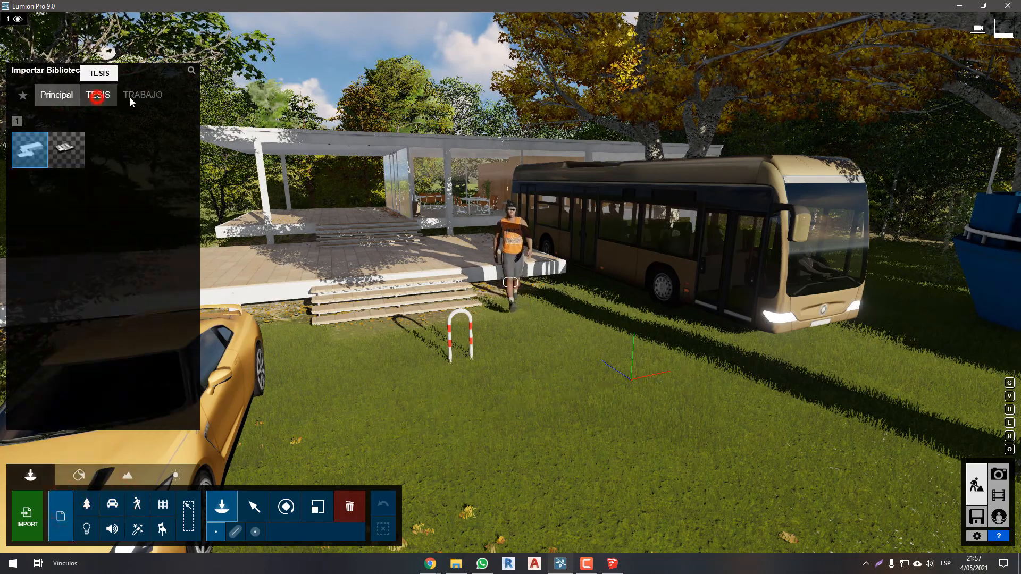
{"action": "left_click", "coordinate": [133, 98]}
{"action": "left_click", "coordinate": [69, 98]}
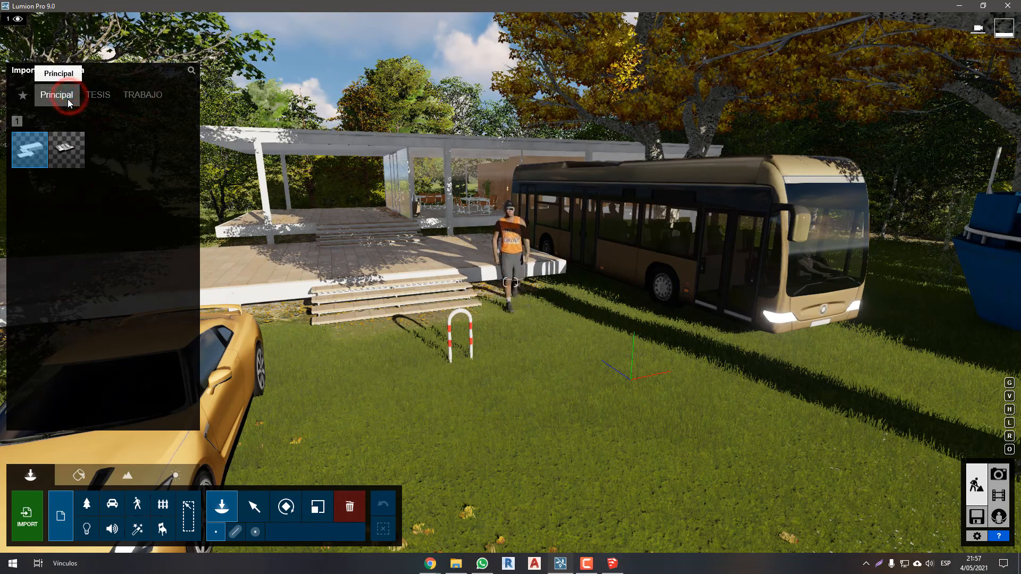
{"action": "left_click", "coordinate": [105, 90]}
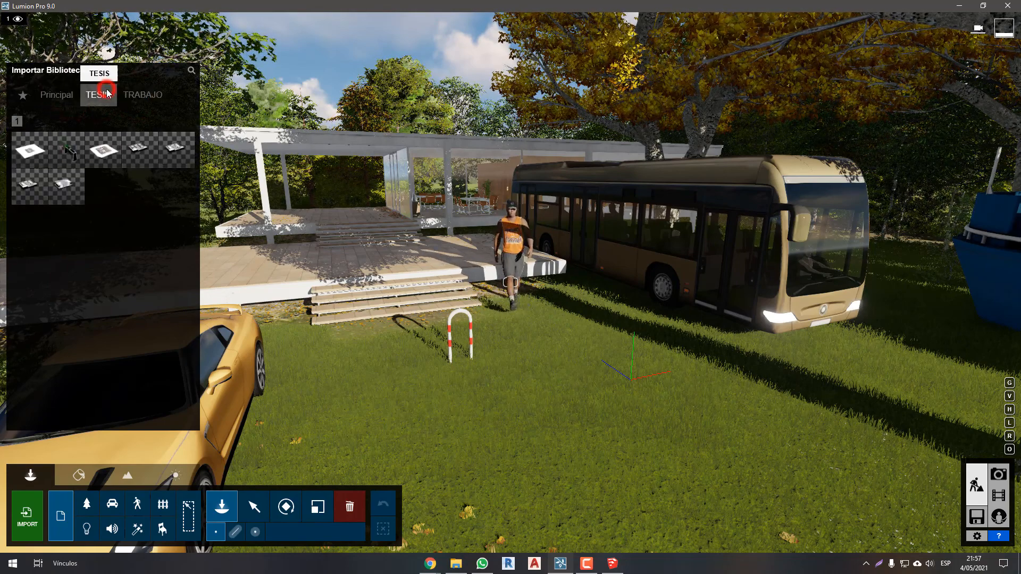
{"action": "left_click", "coordinate": [141, 98]}
{"action": "left_click", "coordinate": [53, 98]}
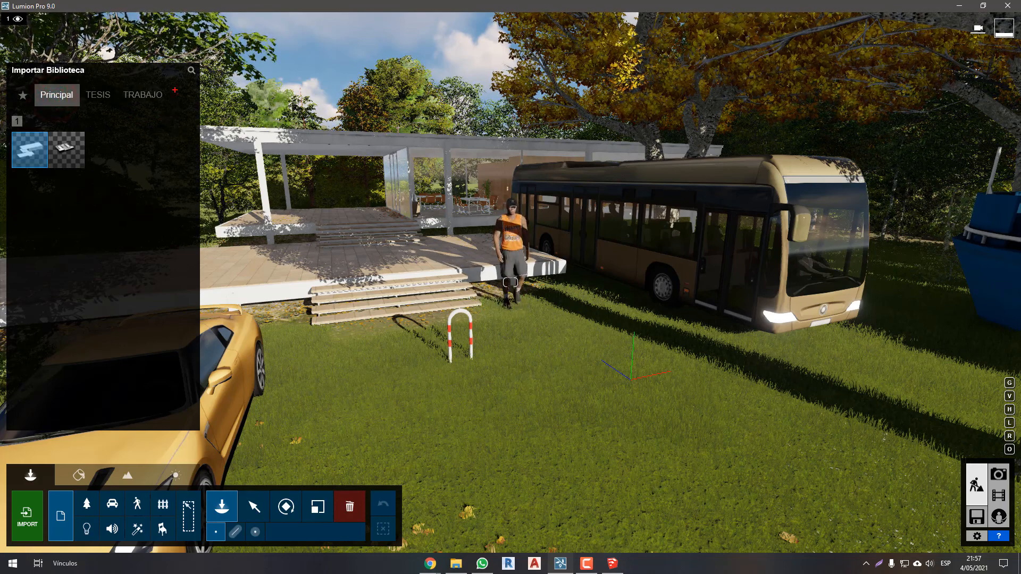
{"action": "left_click", "coordinate": [175, 91]}
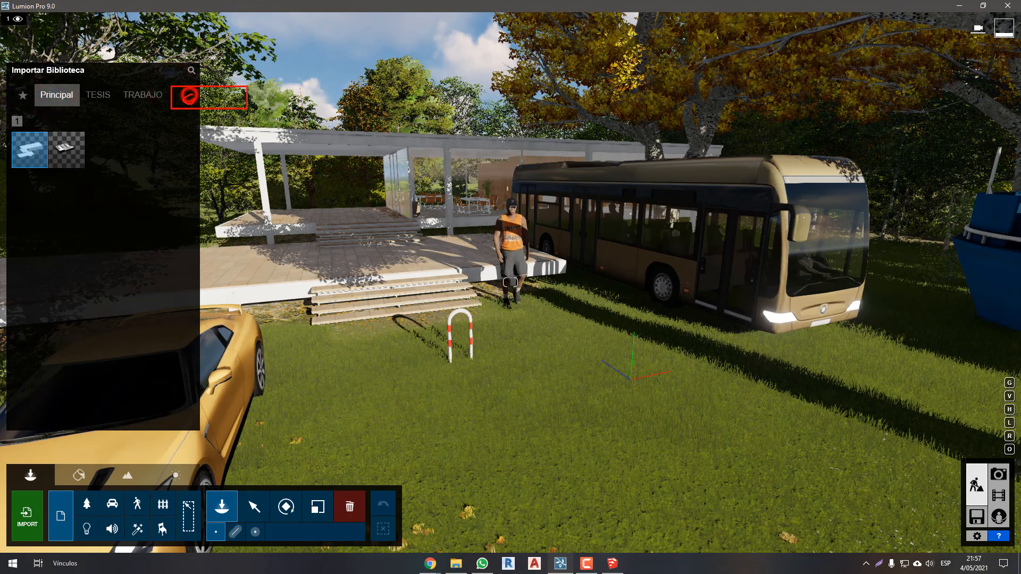
- Load MOBILIARIO CLASE.dae from the Familias folder as a new model import
{"action": "left_click_drag", "start_coordinate": [189, 96], "coordinate": [221, 106]}
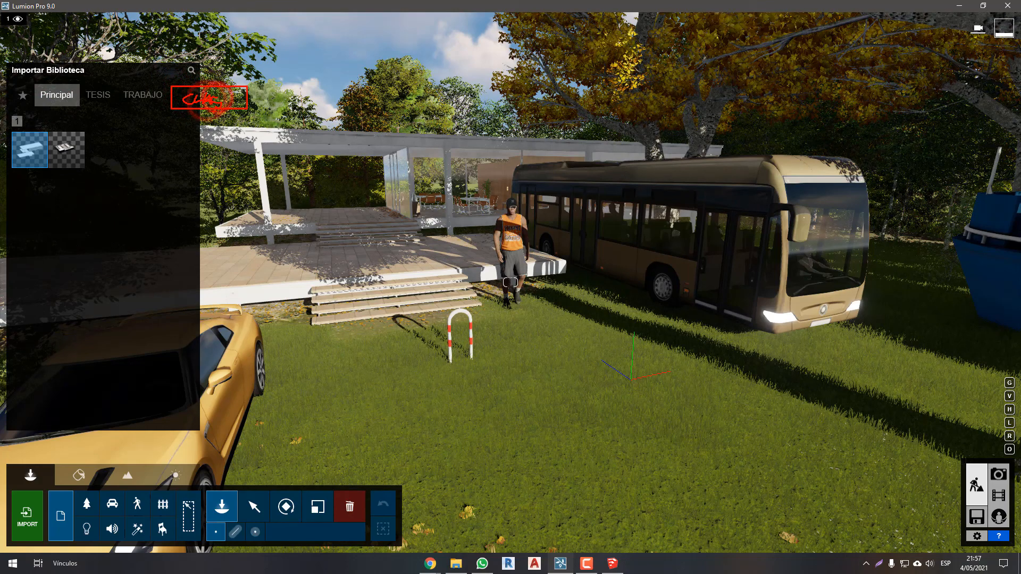
{"action": "left_click", "coordinate": [27, 515]}
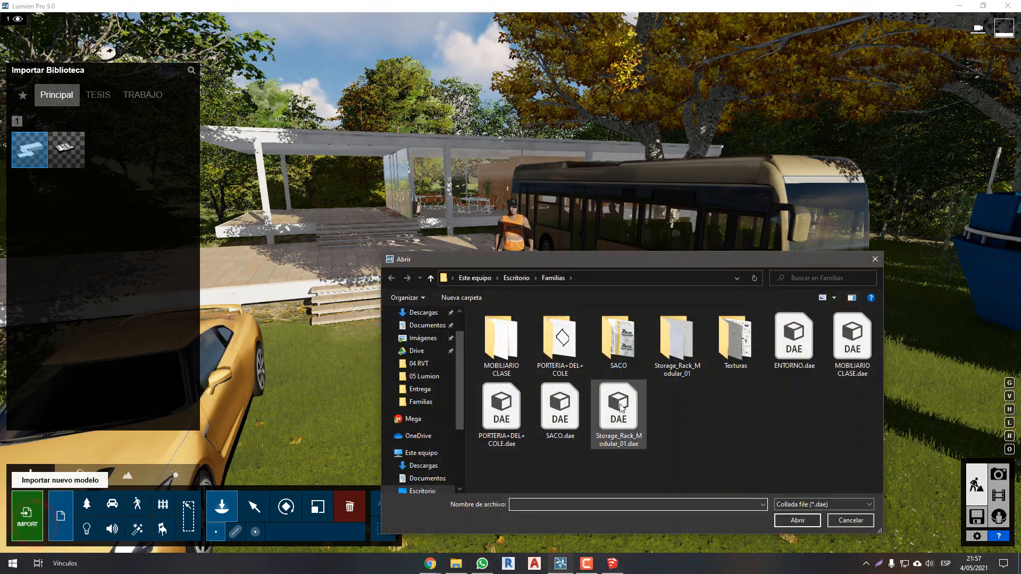
{"action": "left_click", "coordinate": [848, 343]}
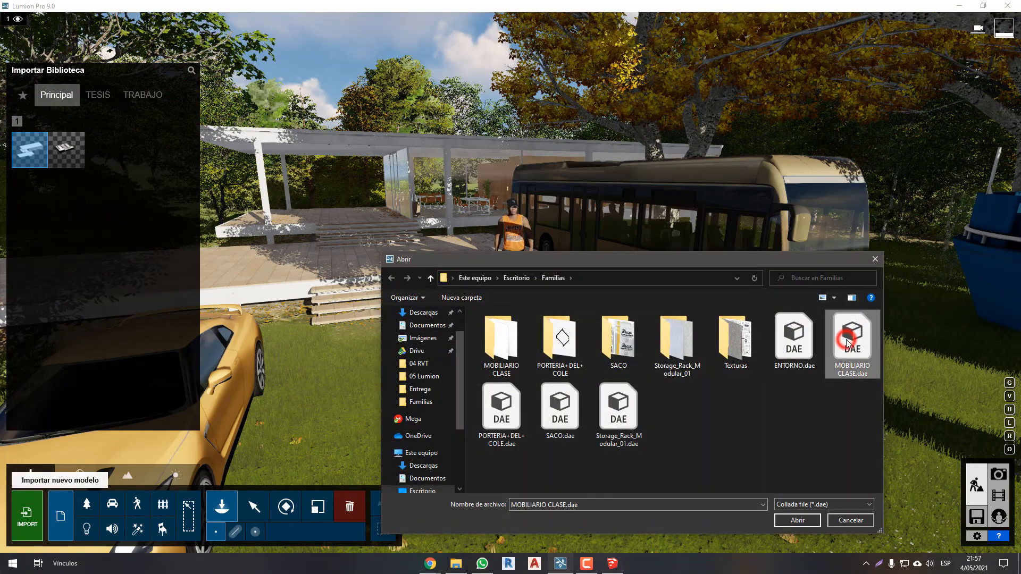
{"action": "double_click", "coordinate": [849, 344]}
- Assign the model to a new category folder named CLASE and complete the import with animations and edges off
{"action": "left_click", "coordinate": [579, 261]}
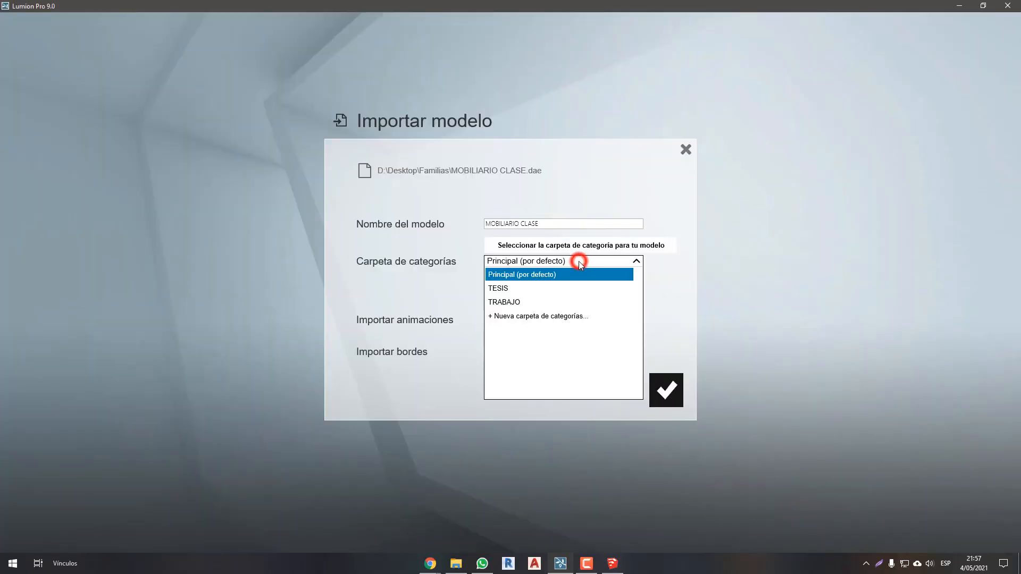
{"action": "left_click", "coordinate": [538, 316]}
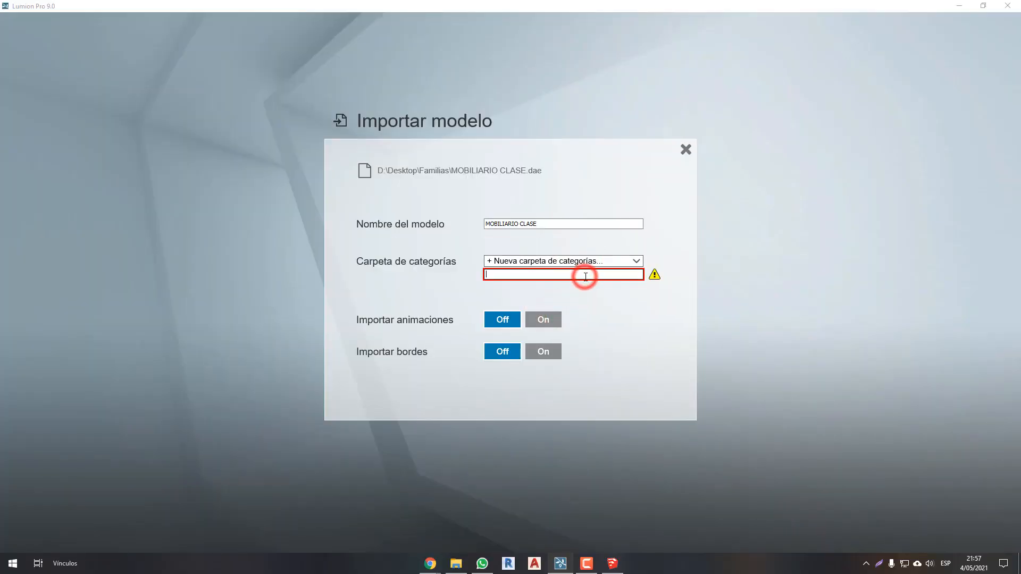
{"action": "type", "text": "CLASE"}
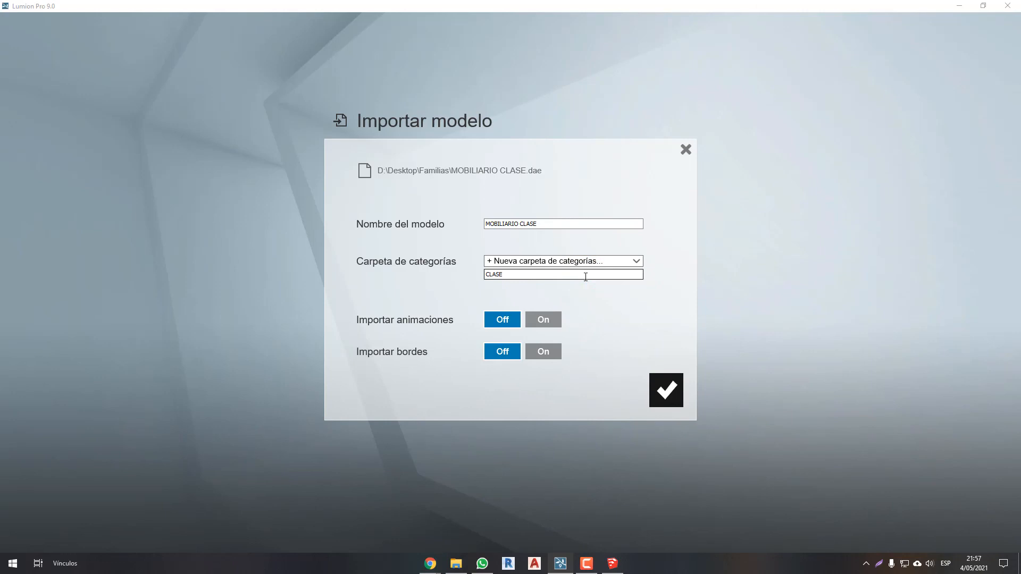
{"action": "left_click", "coordinate": [597, 297]}
{"action": "left_click", "coordinate": [666, 382]}
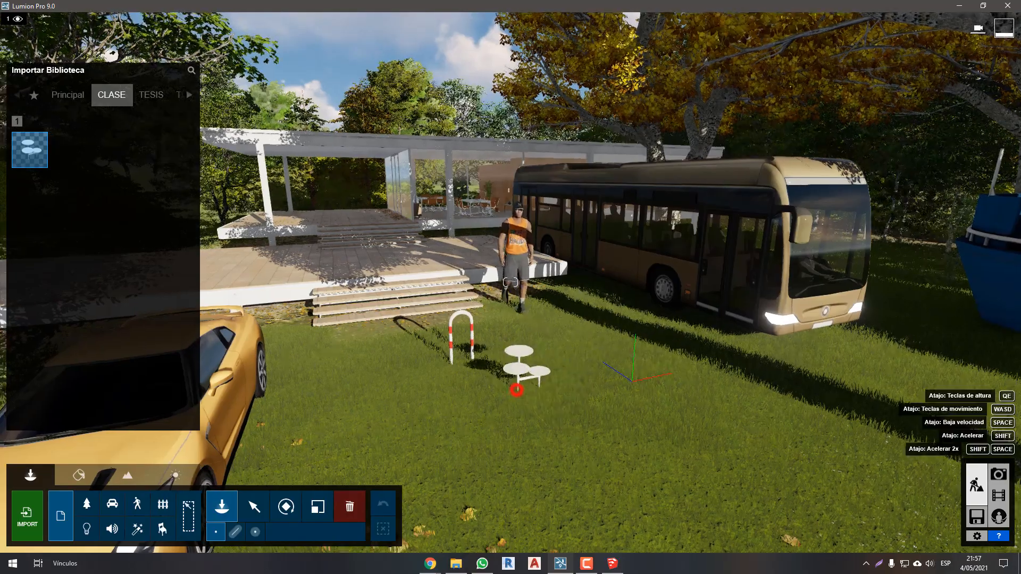
- Place the imported three-top side table on the paved terrace in front of the steps to the house
{"action": "key", "text": "w"}
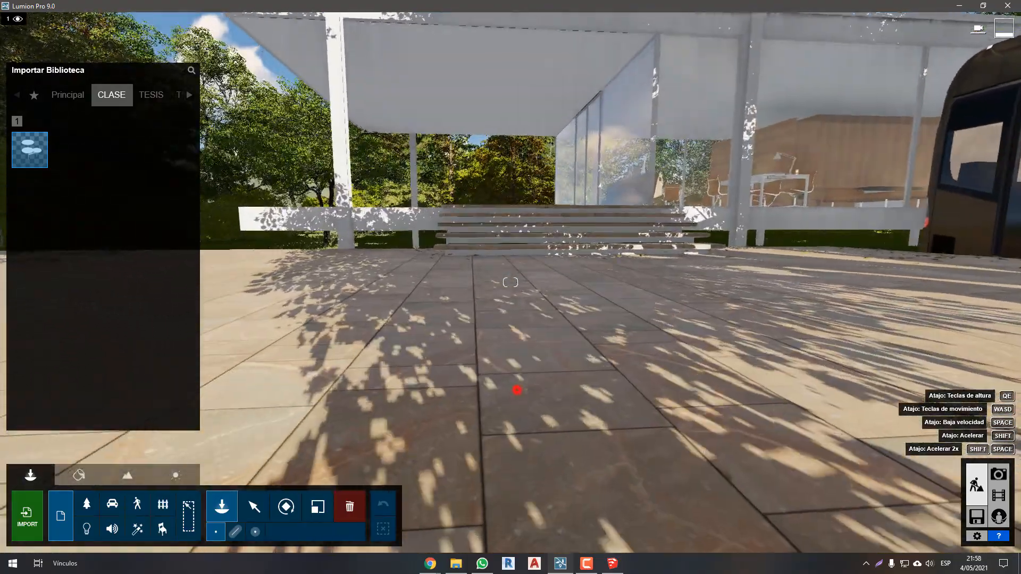
{"action": "right_click_drag", "start_coordinate": [517, 390], "coordinate": [510, 413]}
{"action": "key", "text": "q"}
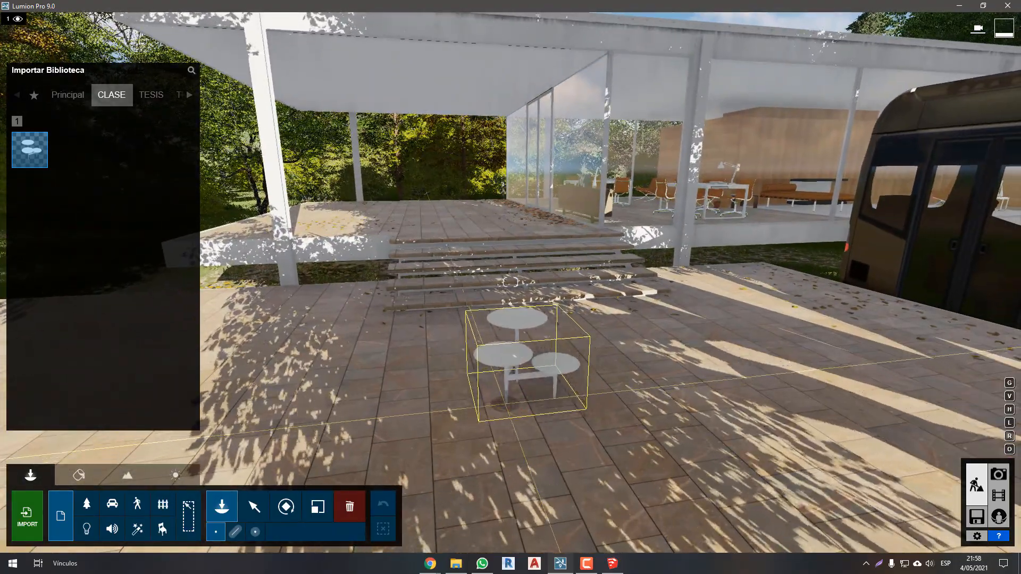
{"action": "left_click", "coordinate": [510, 397]}
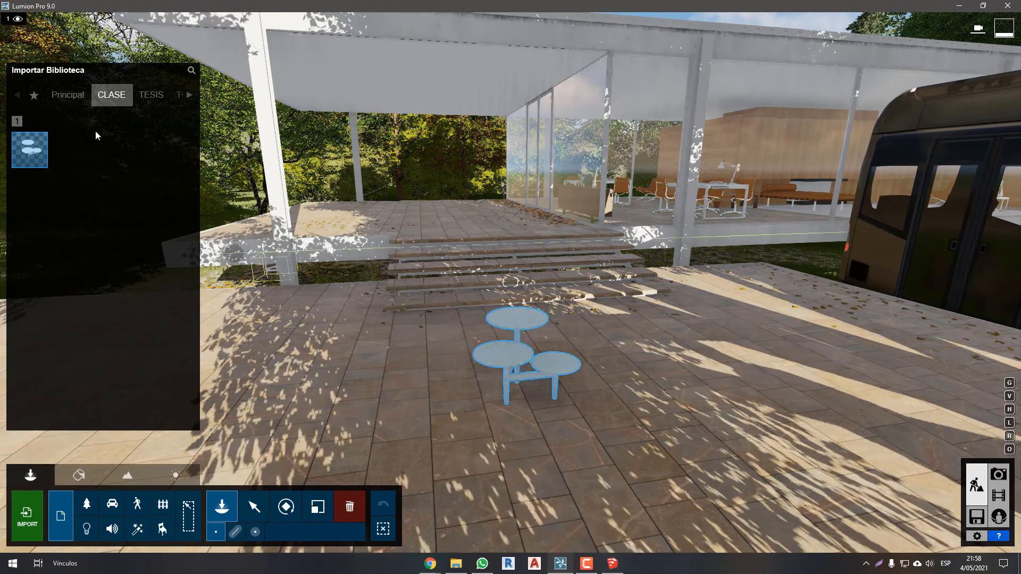
- Compare the Principal and CLASE category folders of the imported models library
{"action": "left_click", "coordinate": [68, 98]}
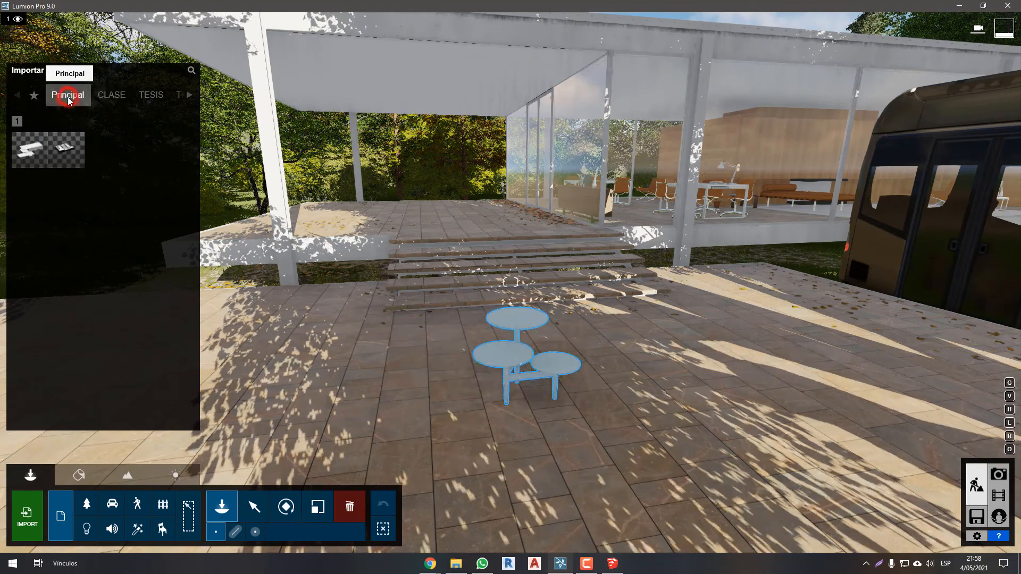
{"action": "left_click", "coordinate": [117, 98]}
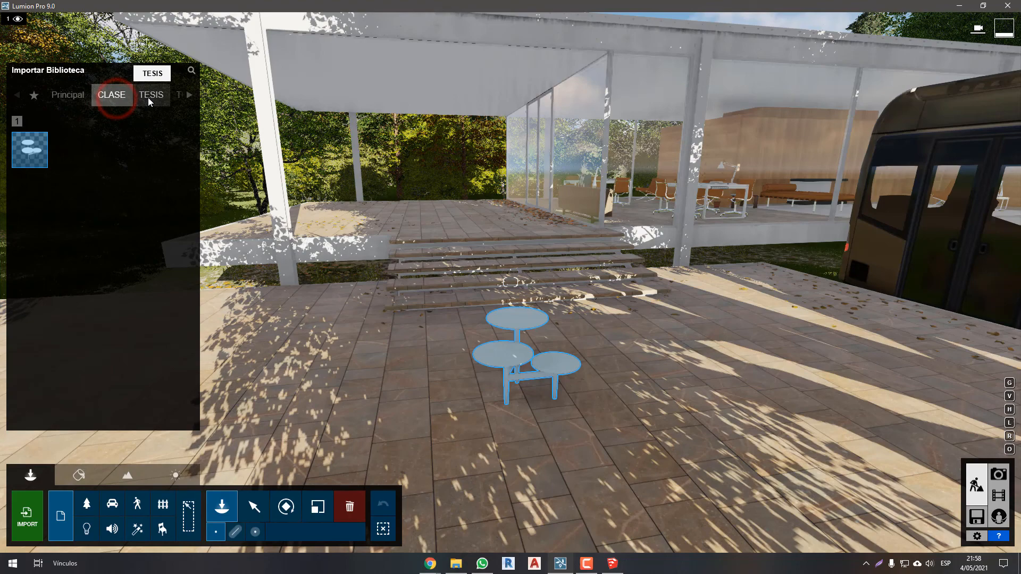
{"action": "left_click", "coordinate": [176, 97]}
{"action": "left_click", "coordinate": [110, 99]}
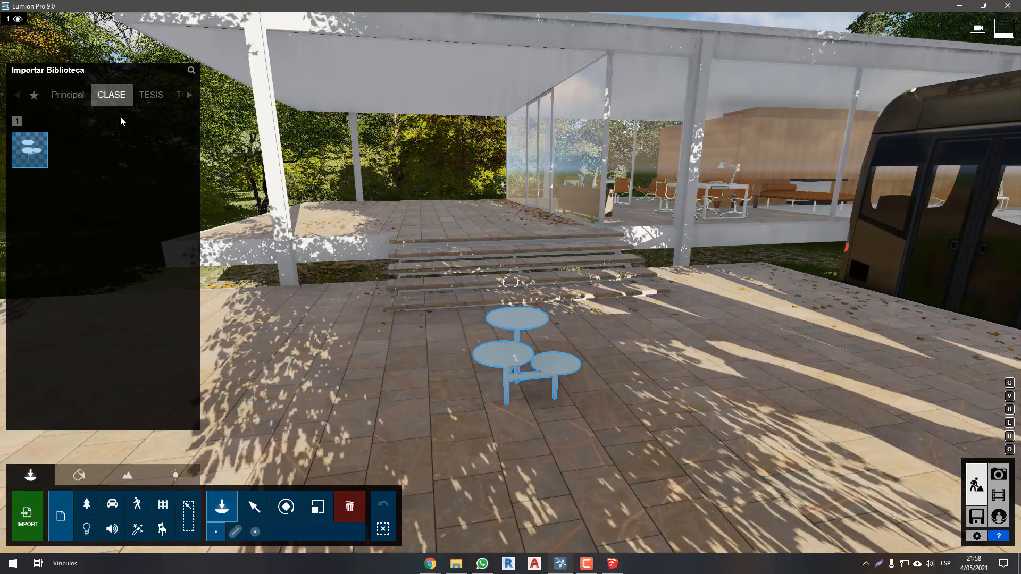
- Place another copy of the three-top side table beside the first one on the paved terrace
{"action": "key", "text": "s"}
{"action": "right_click_drag", "start_coordinate": [453, 285], "coordinate": [503, 269]}
{"action": "key", "text": "a"}
{"action": "key", "text": "w"}
{"action": "key", "text": "w"}
{"action": "key", "text": "d"}
{"action": "key", "text": "s"}
{"action": "key", "text": "s"}
{"action": "left_click", "coordinate": [551, 324]}
{"action": "left_click", "coordinate": [602, 333]}
{"action": "key", "text": "s"}
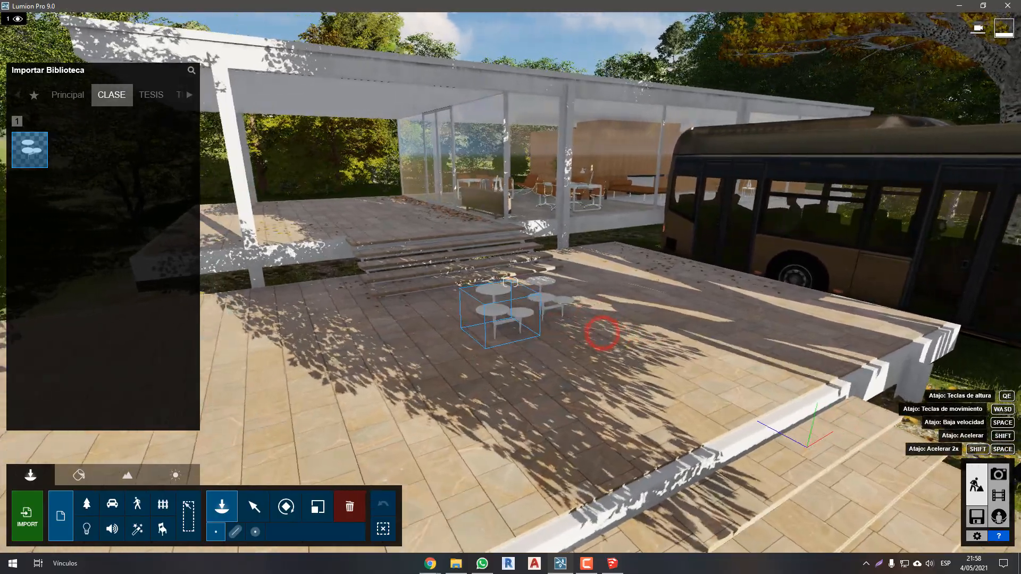
{"action": "key", "text": "s"}
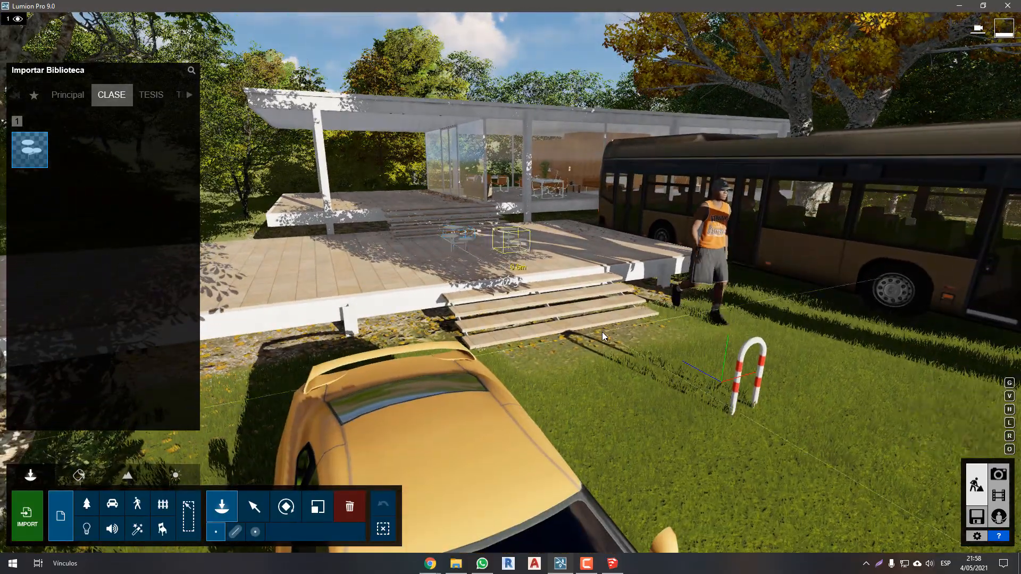